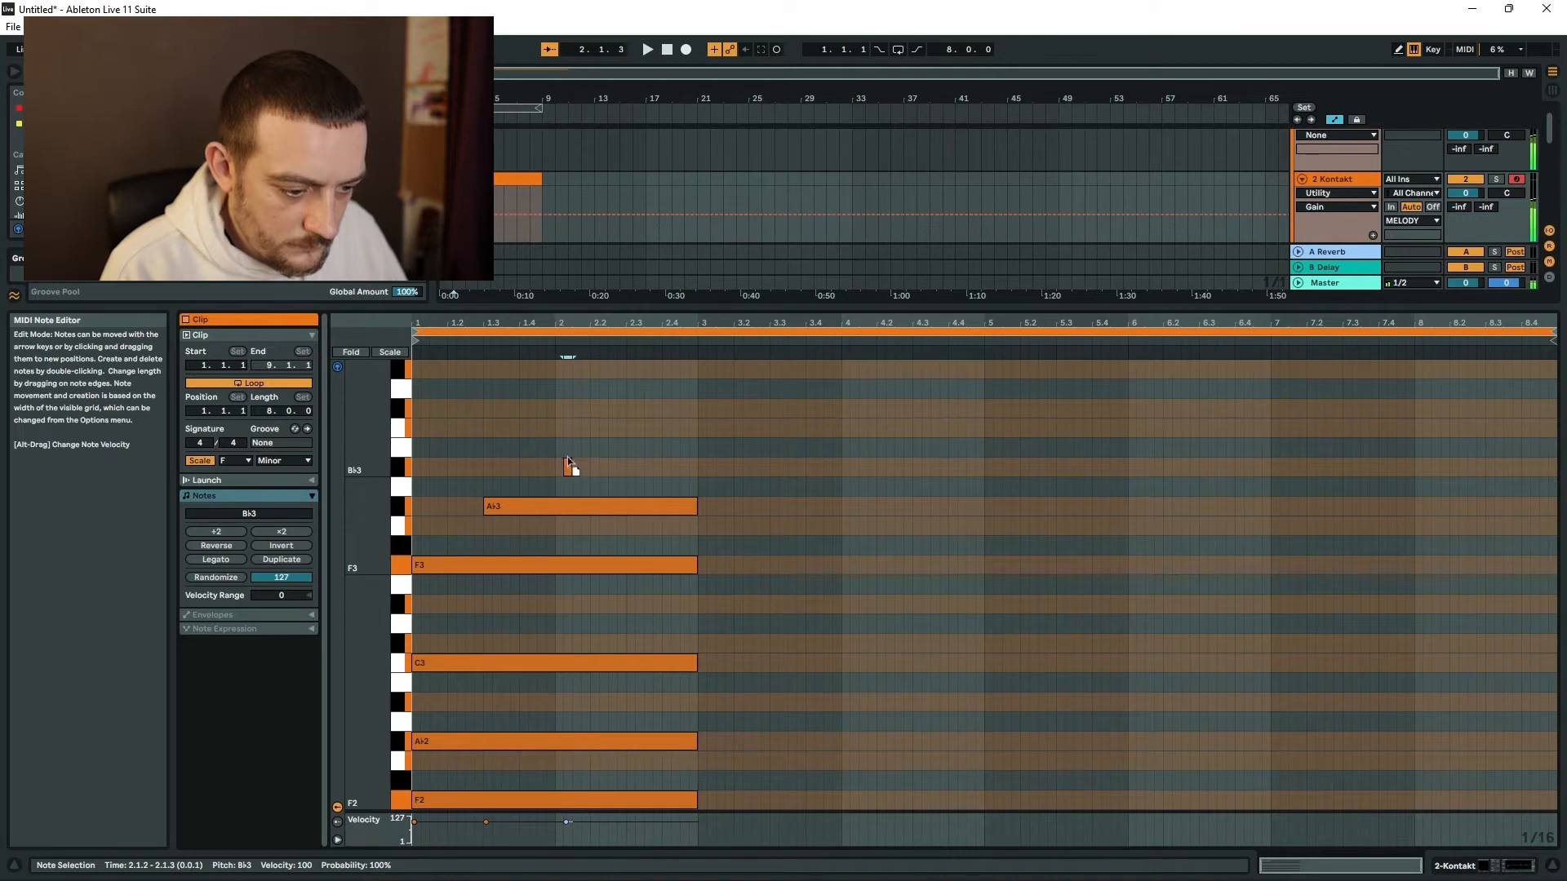
Add a C4 note spanning bar 2 above the F minor chord, plus half-beat A♭3 and G3 notes on beat 2.4.
drag(562, 428, 624, 431)
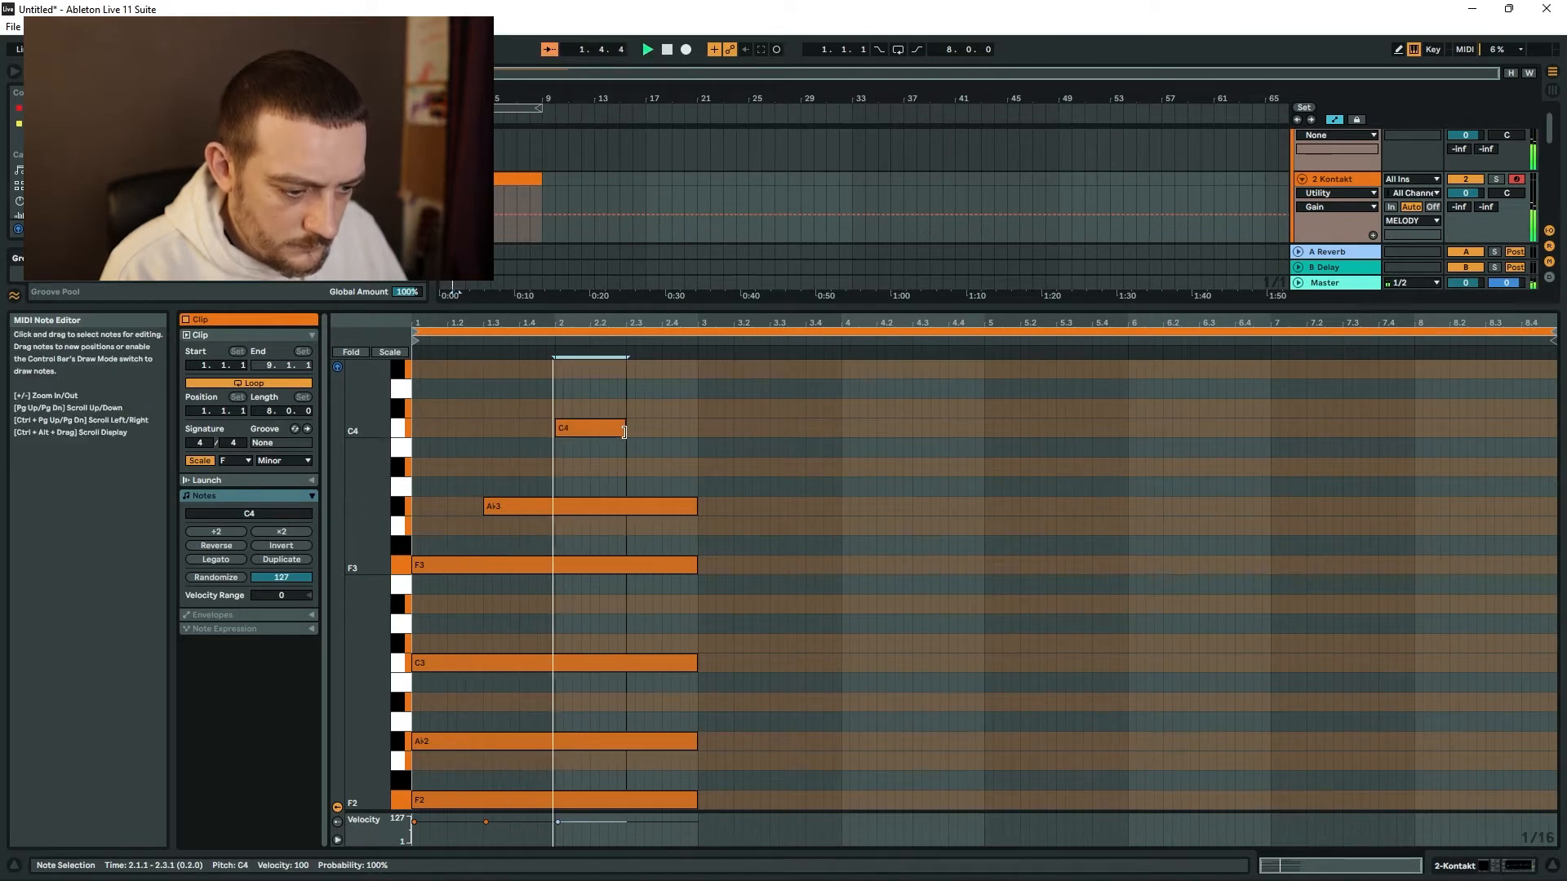
double_click(666, 428)
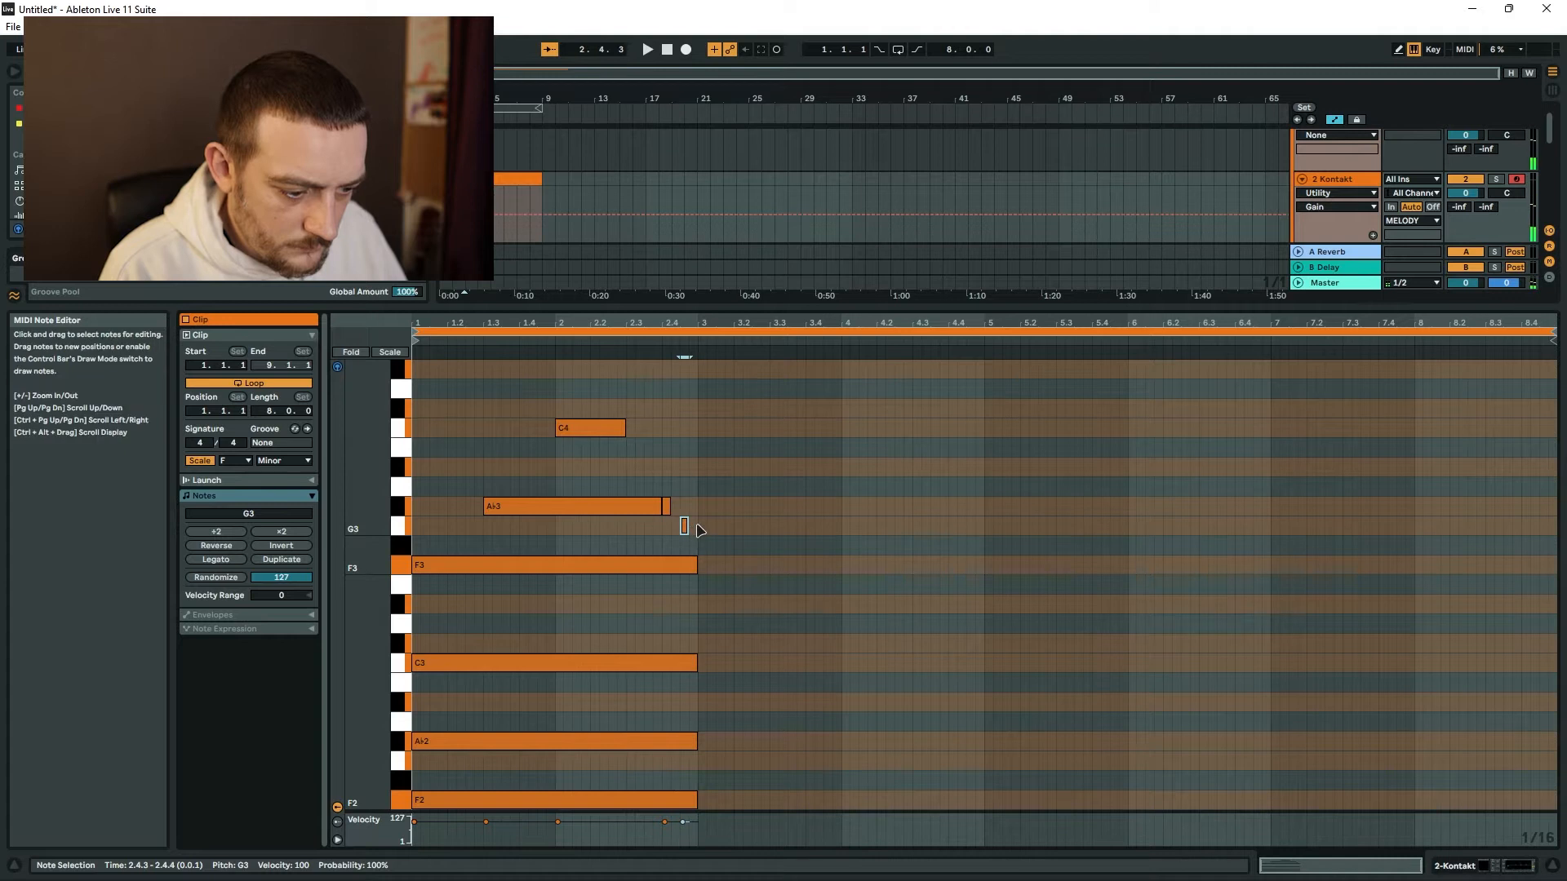
drag(667, 506, 676, 504)
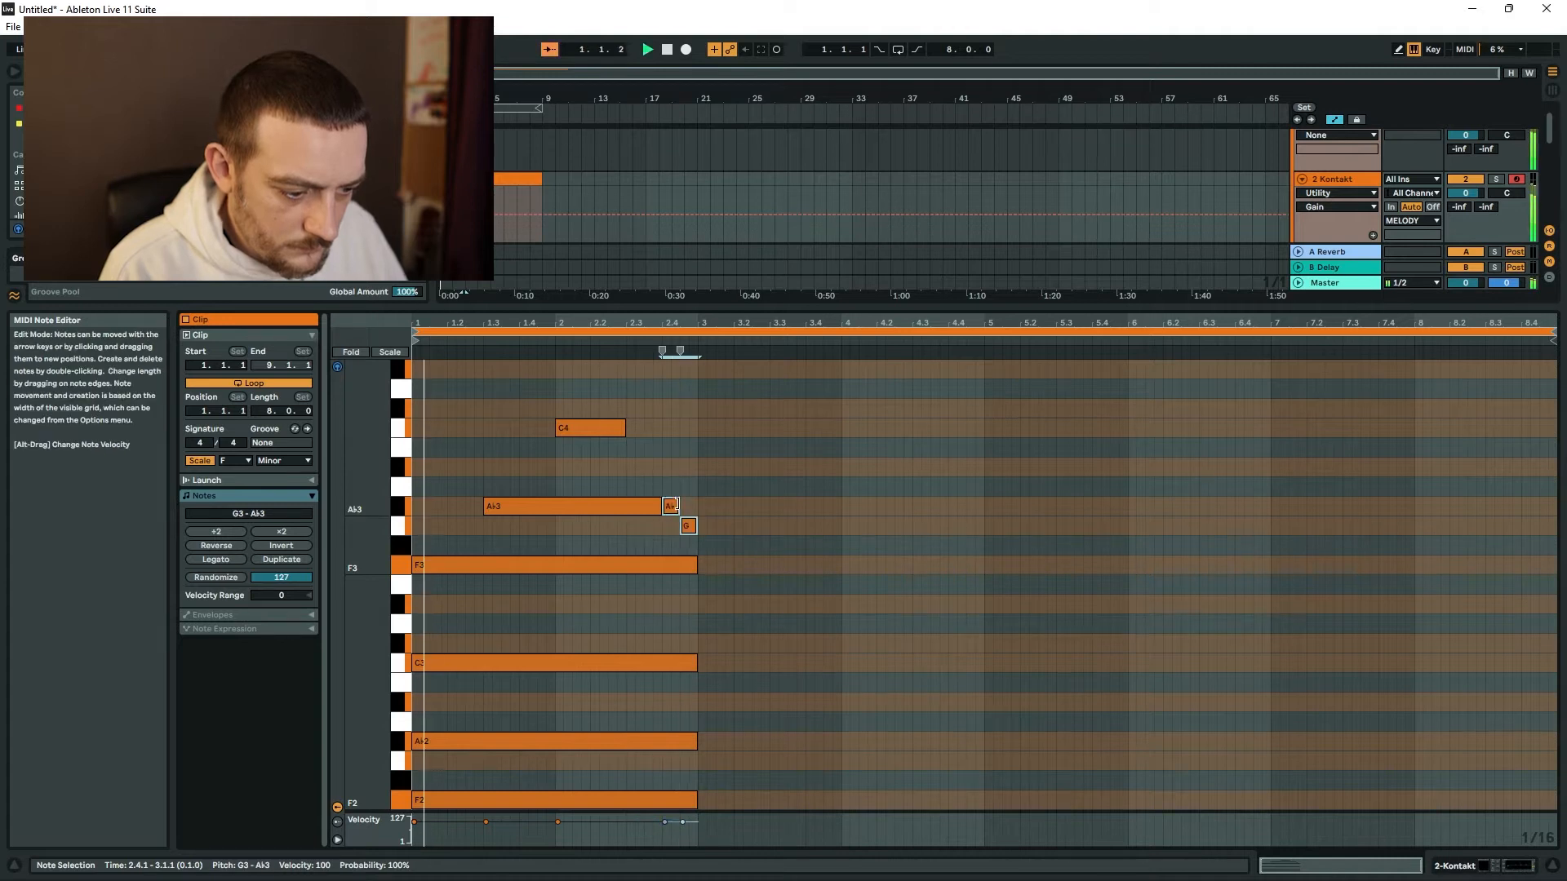
drag(630, 430, 697, 427)
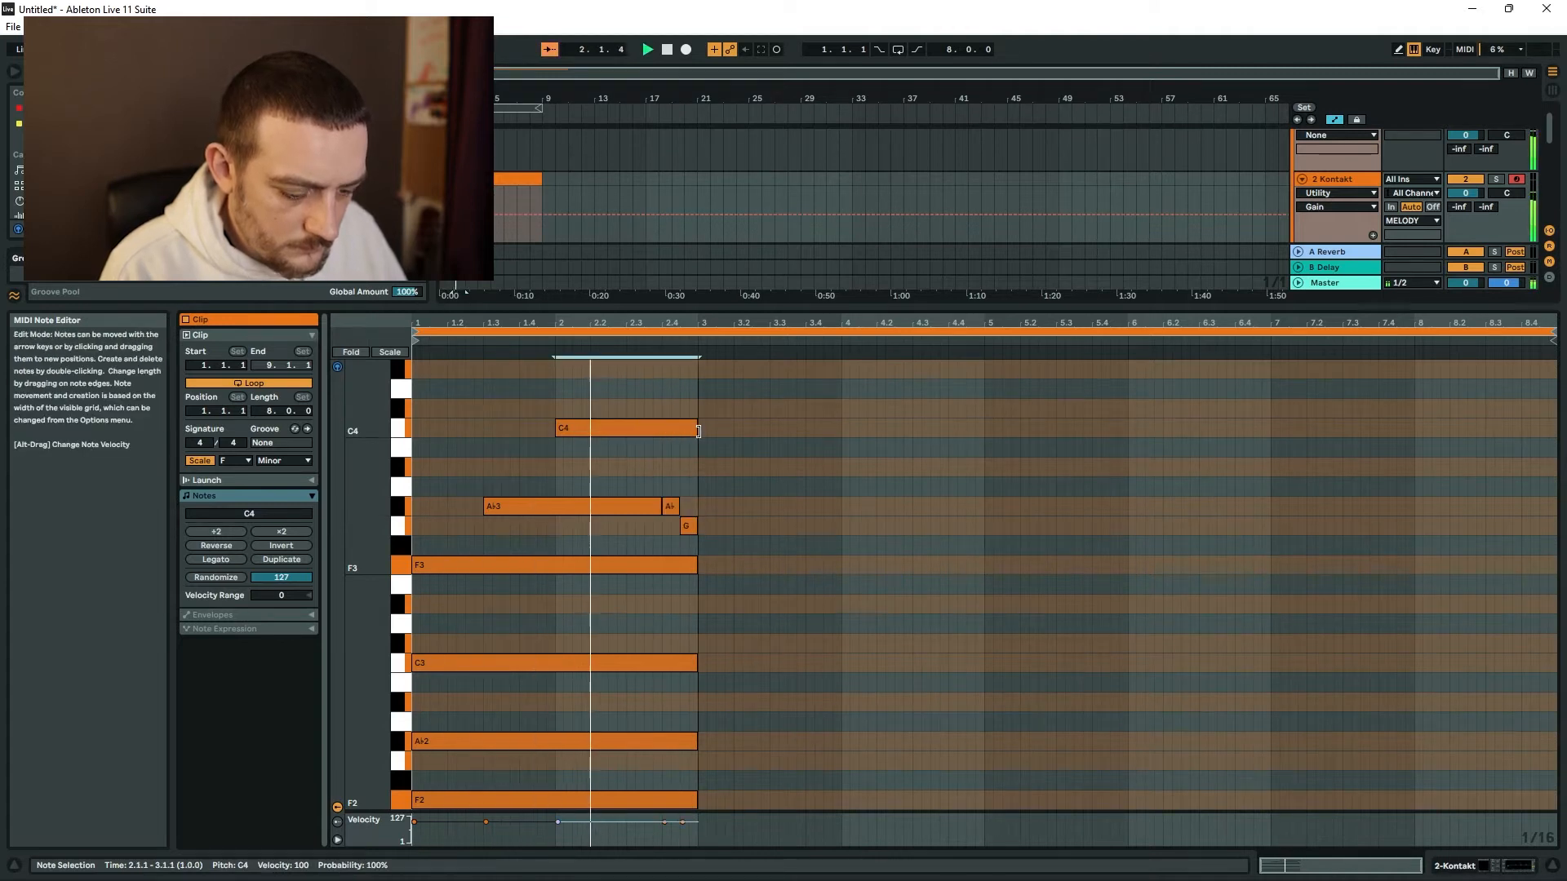
Duplicate the two-bar chord phrase into bars 3–4 and transpose the copy up five semitones so its root is B♭2.
key(ctrl+a)
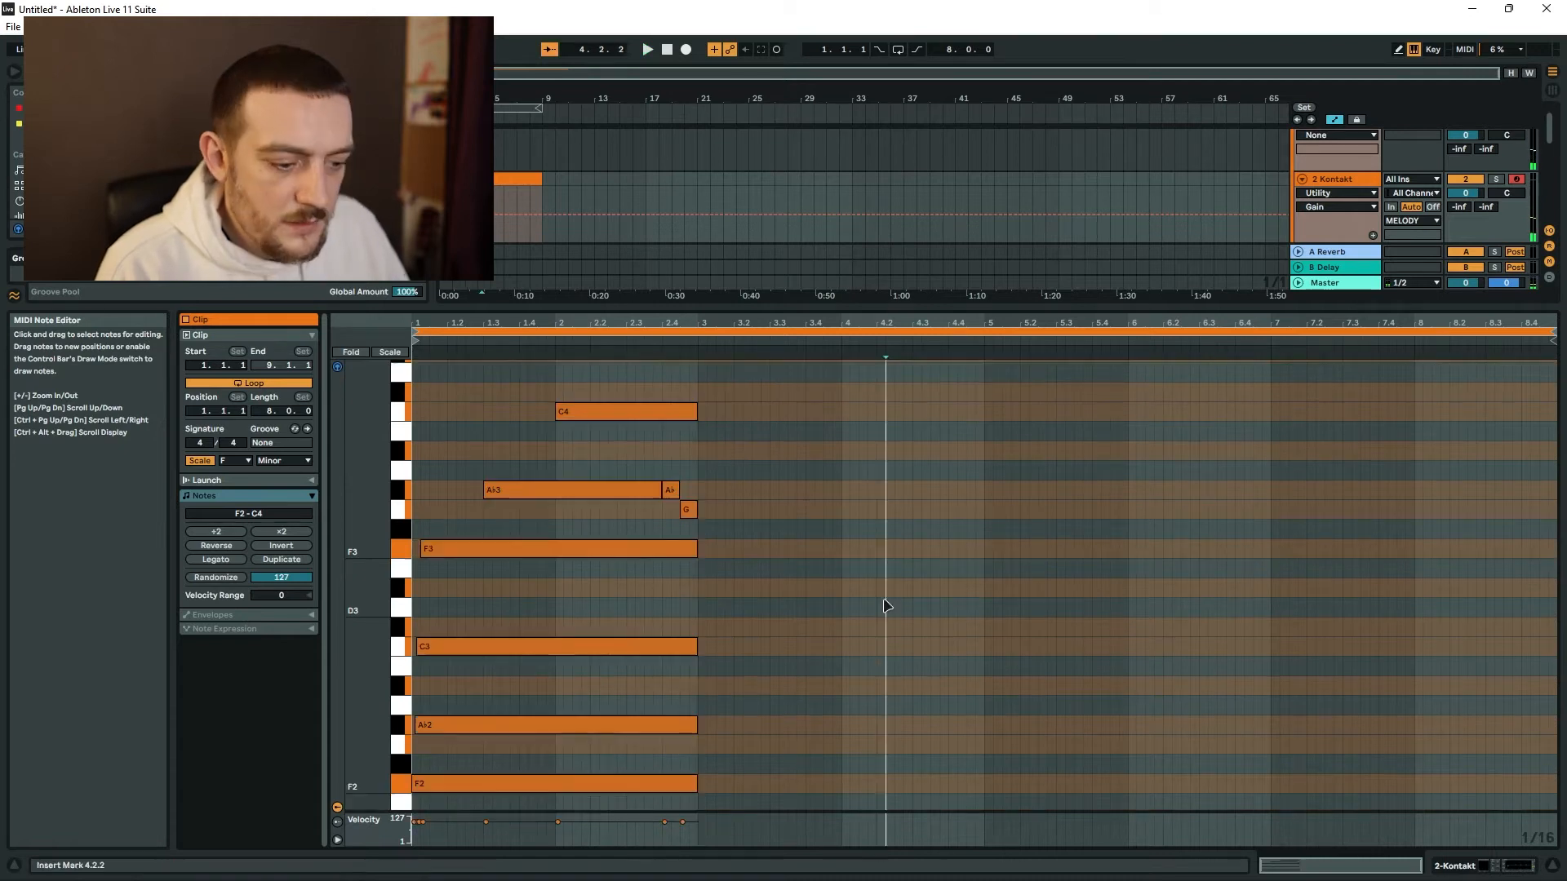
key(ctrl+a)
key(ctrl+d)
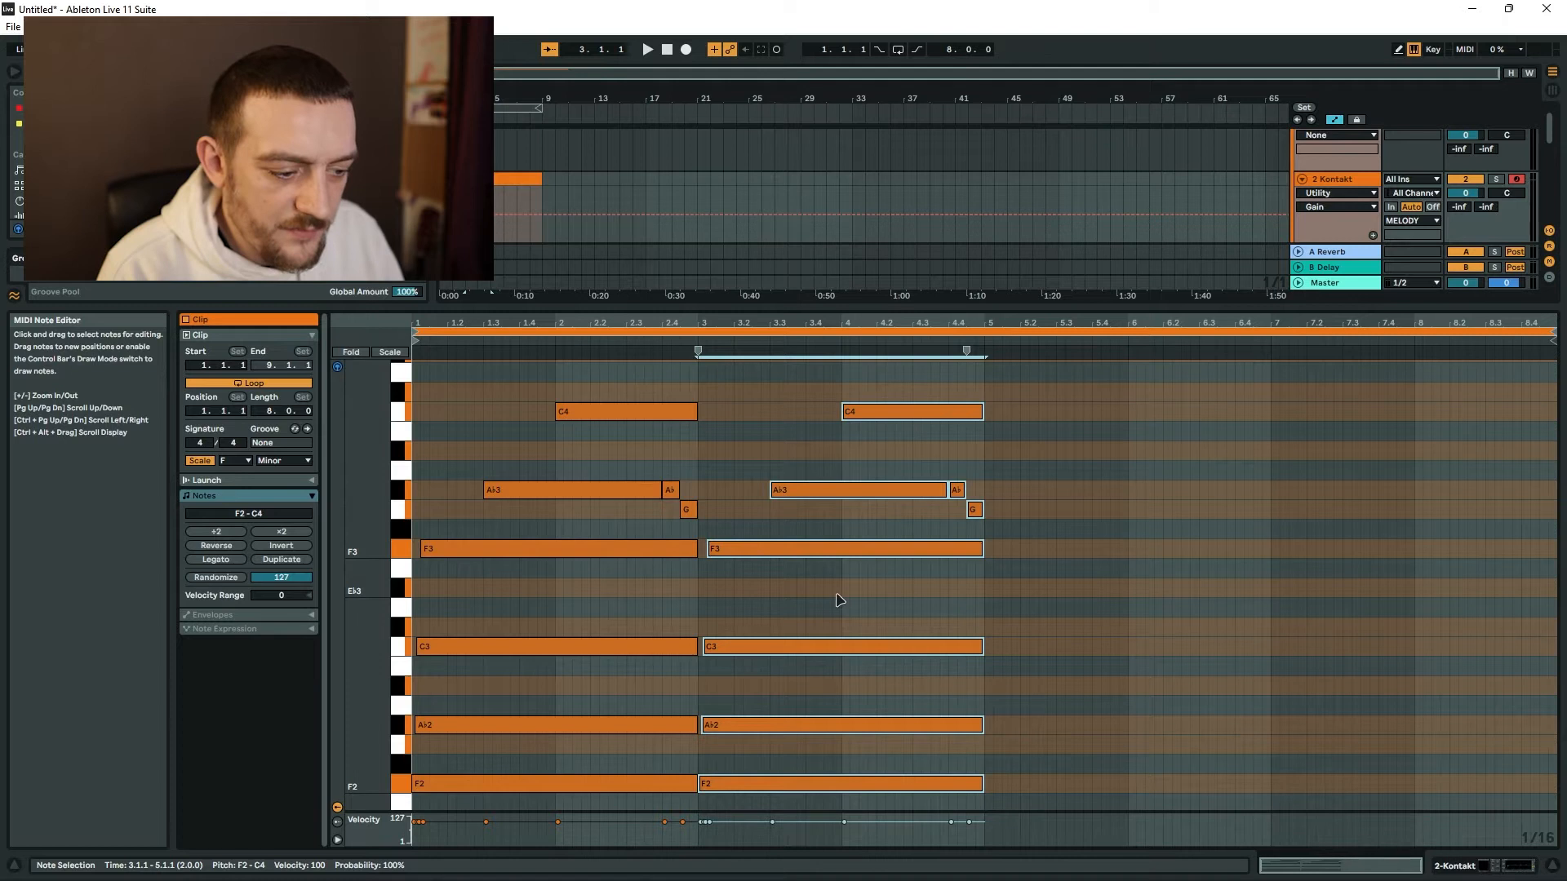
key(Up)
key(Up)
key(Up)
key(Up)
key(Up)
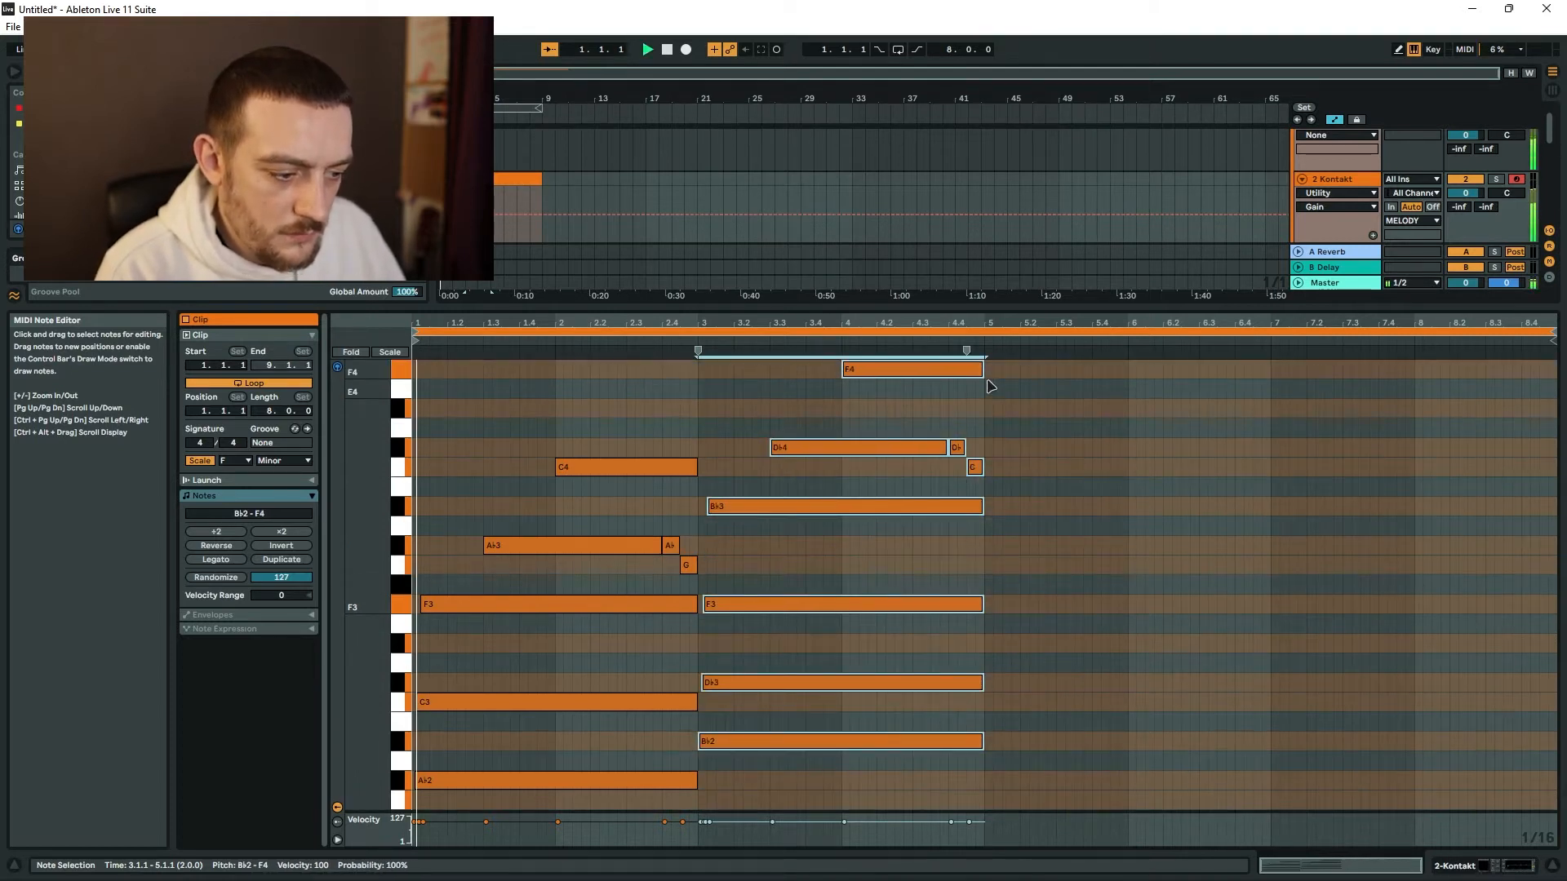
click(1024, 422)
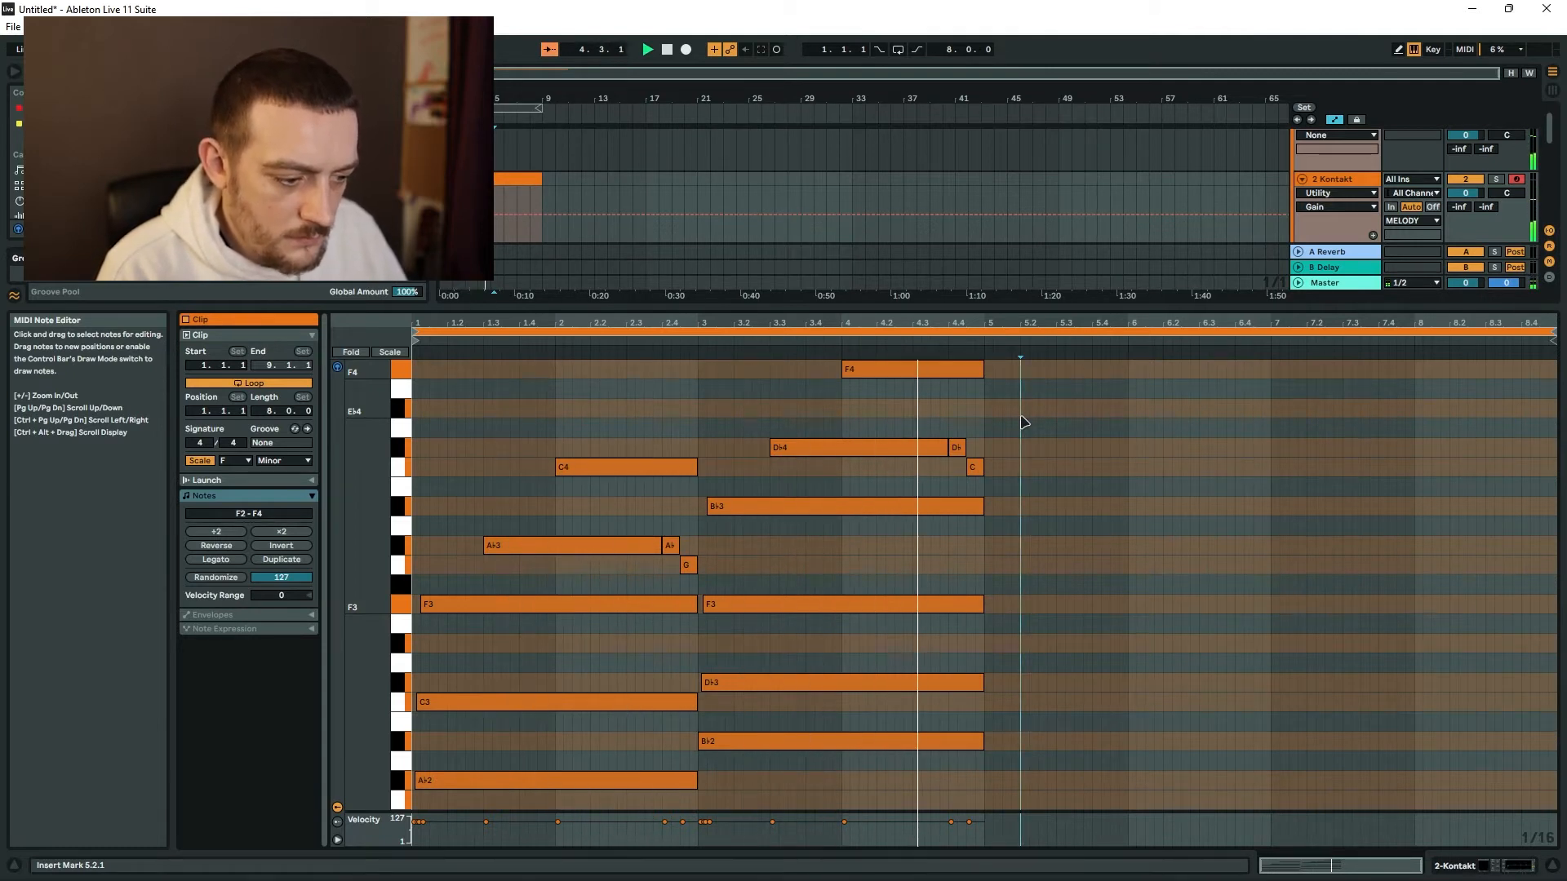
Duplicate the four-bar progression into bars 5–8 and show the track's device chain.
click(1293, 556)
key(ctrl+a)
key(ctrl+d)
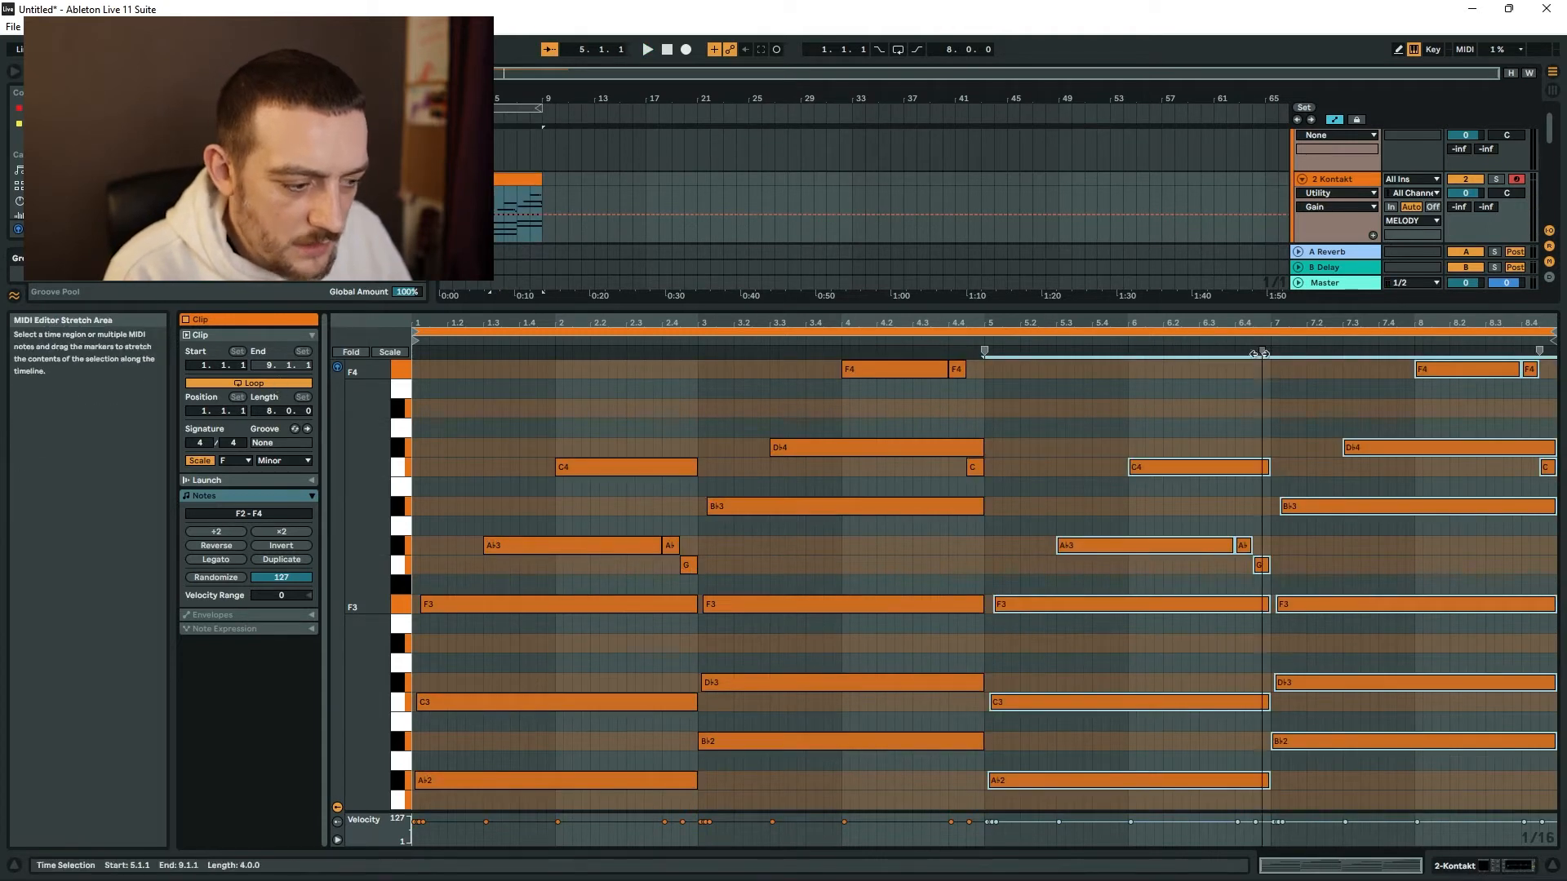
key(shift+Tab)
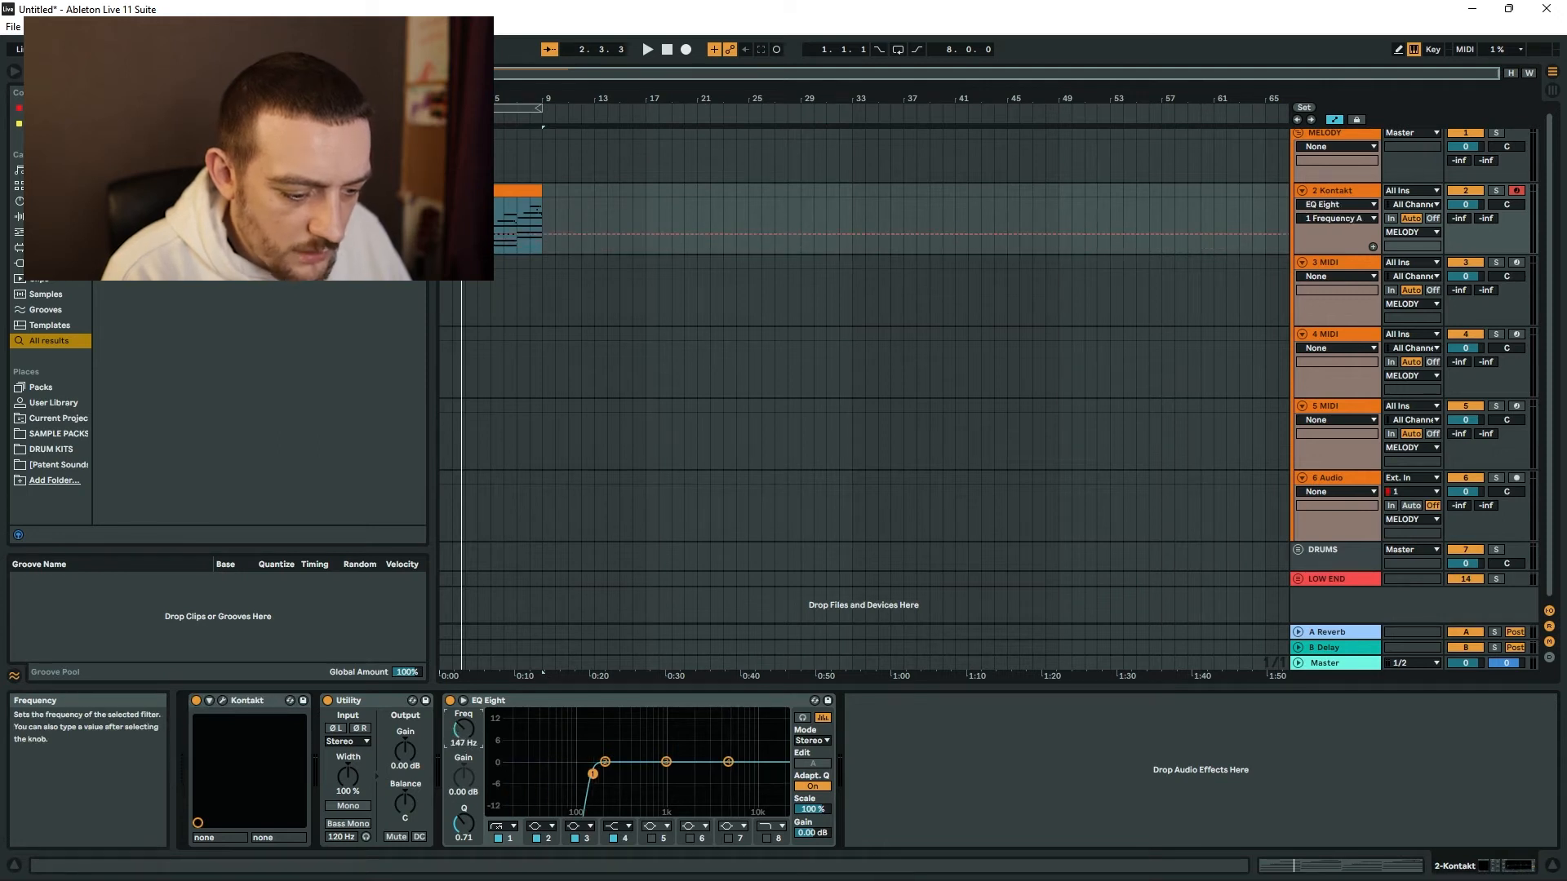
Switch the Vintage Strings instrument to the Staccato - Bad Dream snapshot.
key(space)
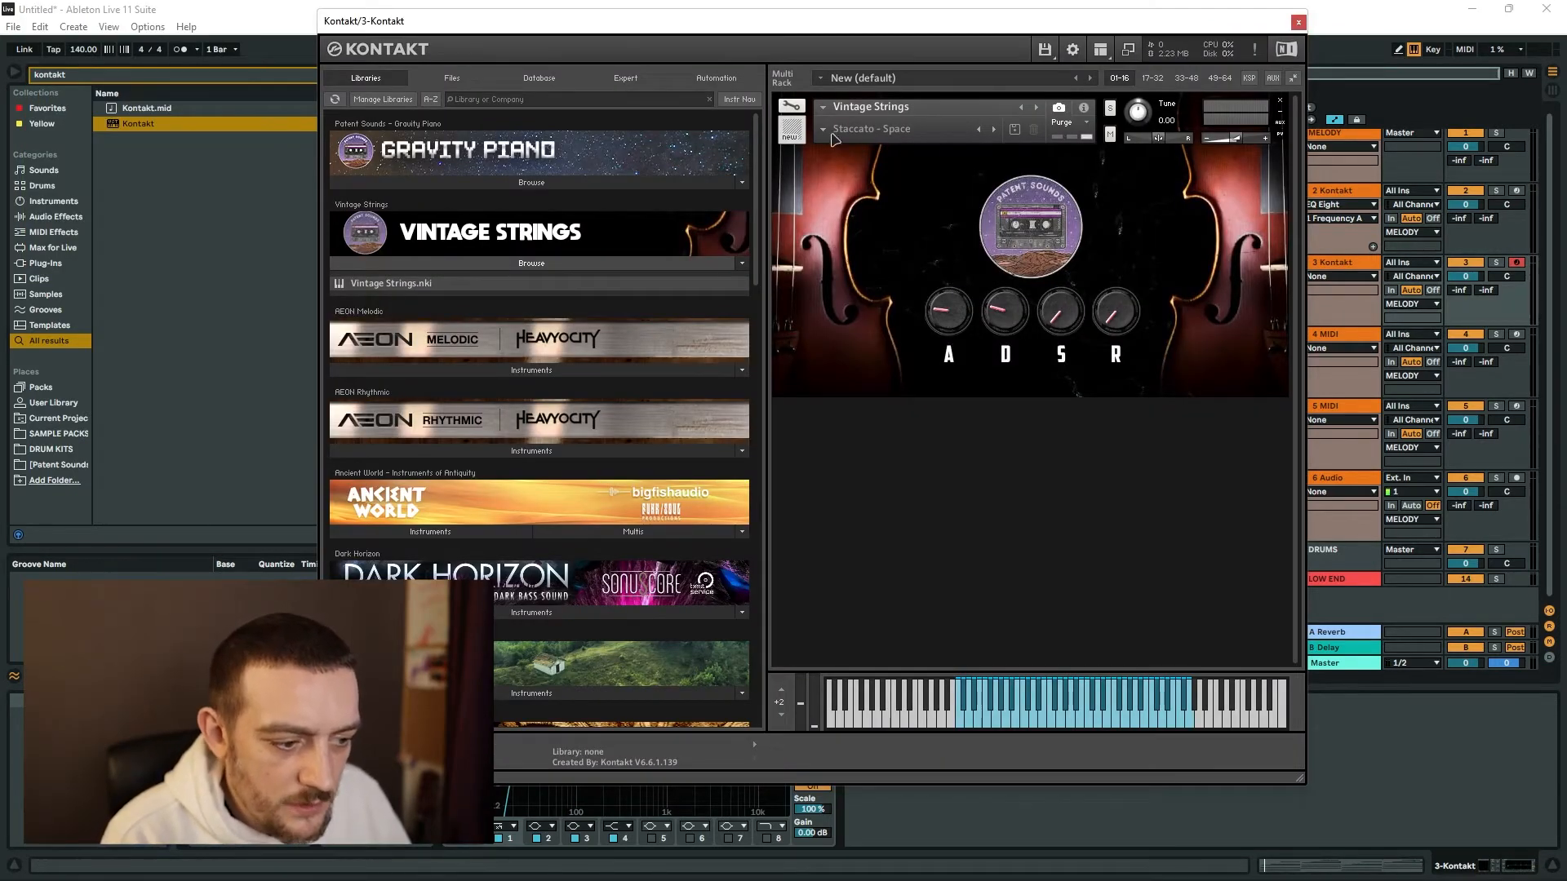
click(993, 129)
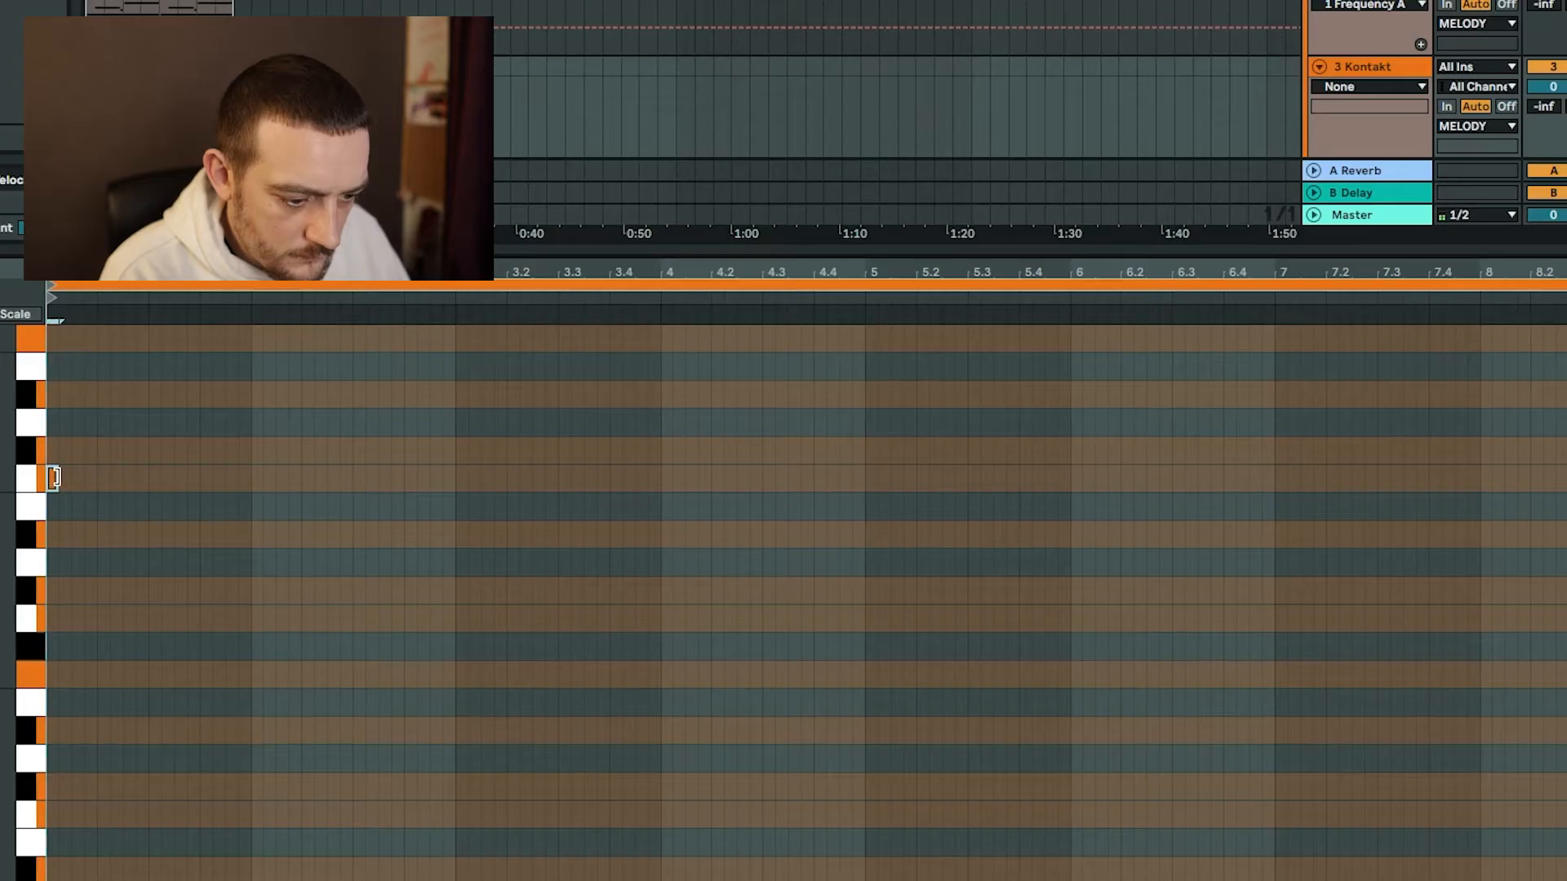
key(space)
Draw a one-beat C4 at the start of the strings clip and an F4 from 1.2.3 to the end of bar 1.
drag(56, 476, 97, 478)
key(space)
key(space)
key(space)
key(space)
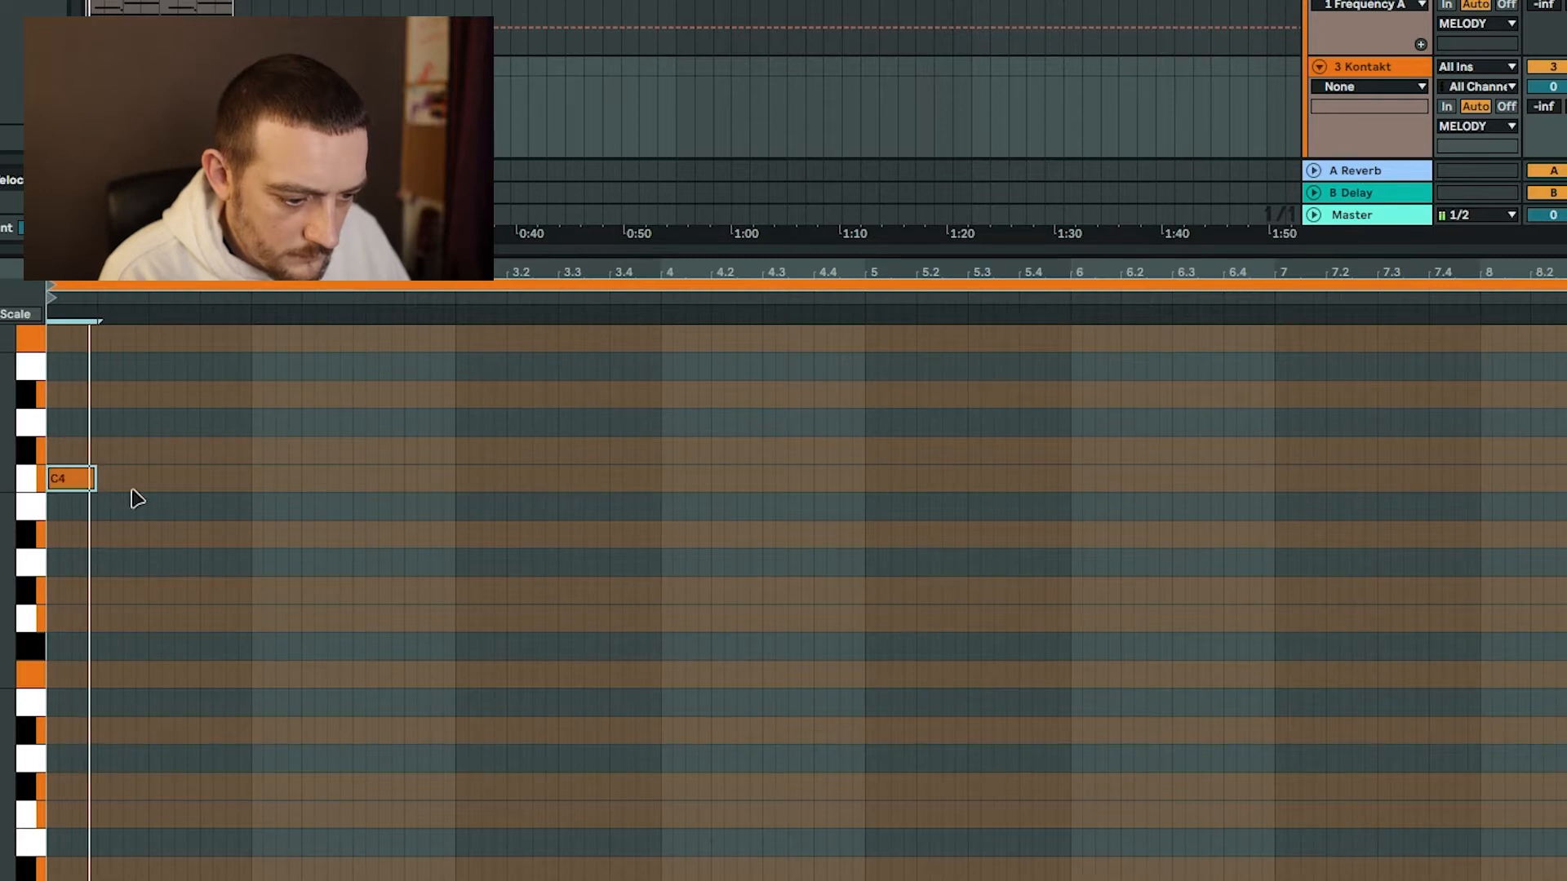
click(129, 393)
key(space)
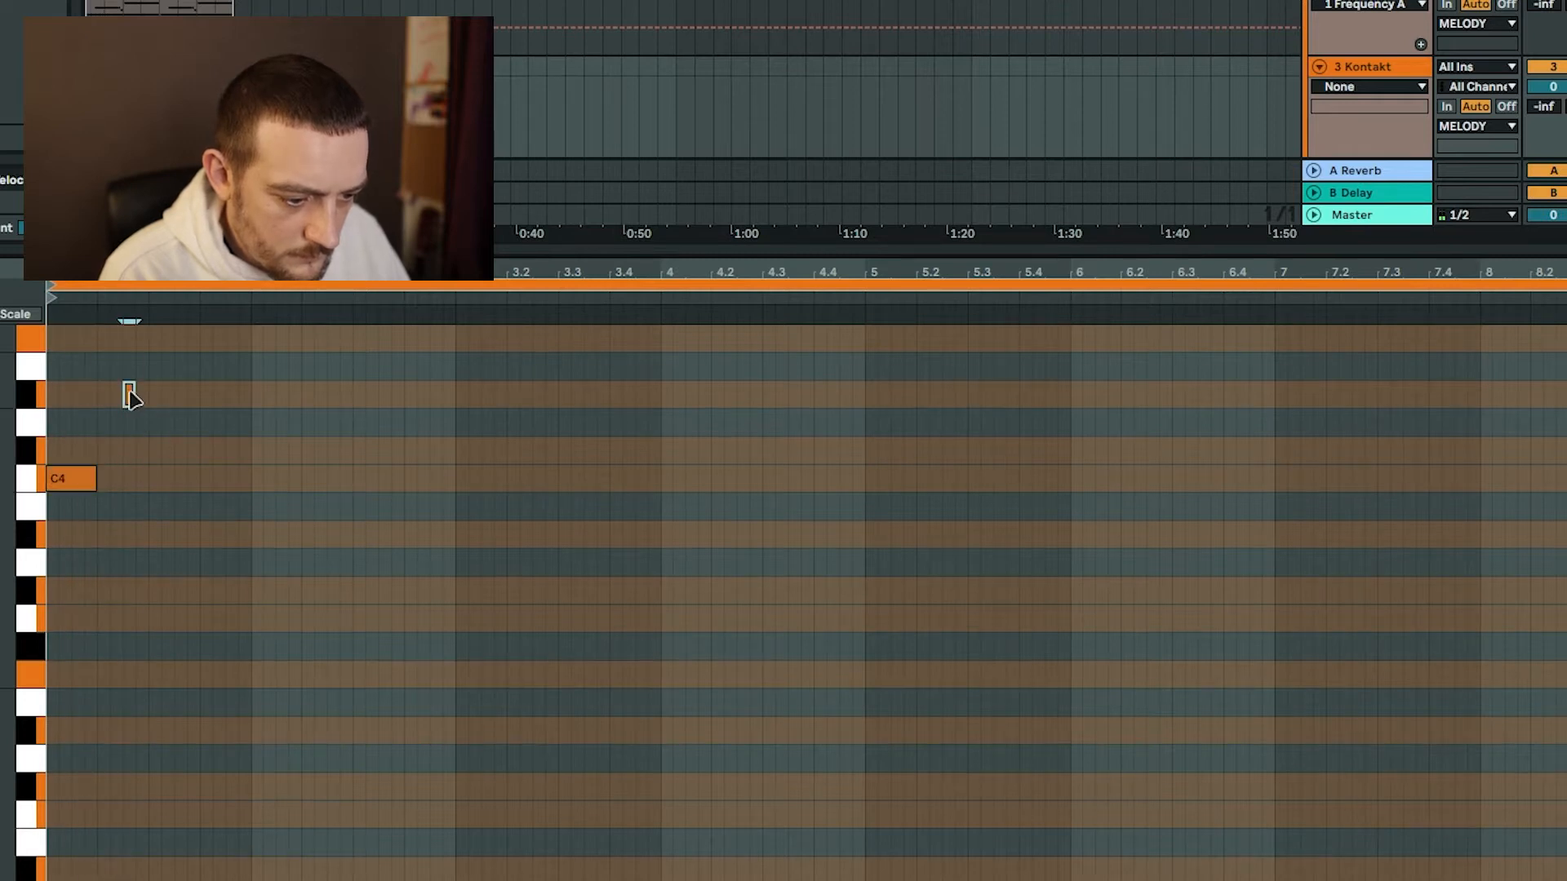
key(space)
drag(134, 335, 251, 332)
key(space)
key(space)
Add an A♭4 of just over one beat at 1.4 and a half-beat B♭4 at 2.2 to the strings melody.
scroll(259, 424, up, 3)
click(205, 372)
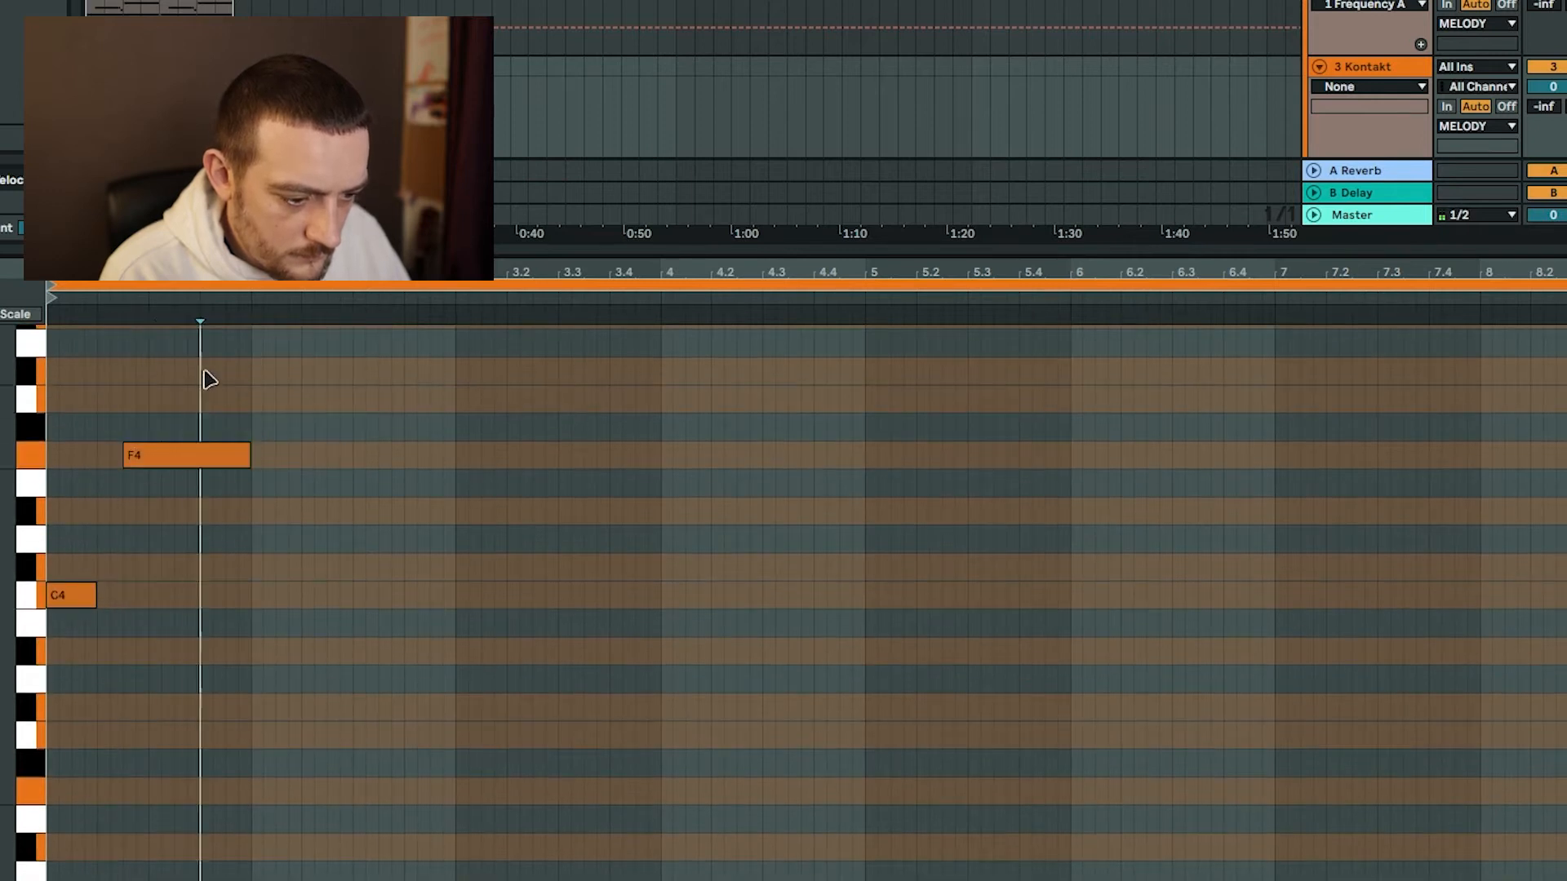
drag(199, 372, 237, 380)
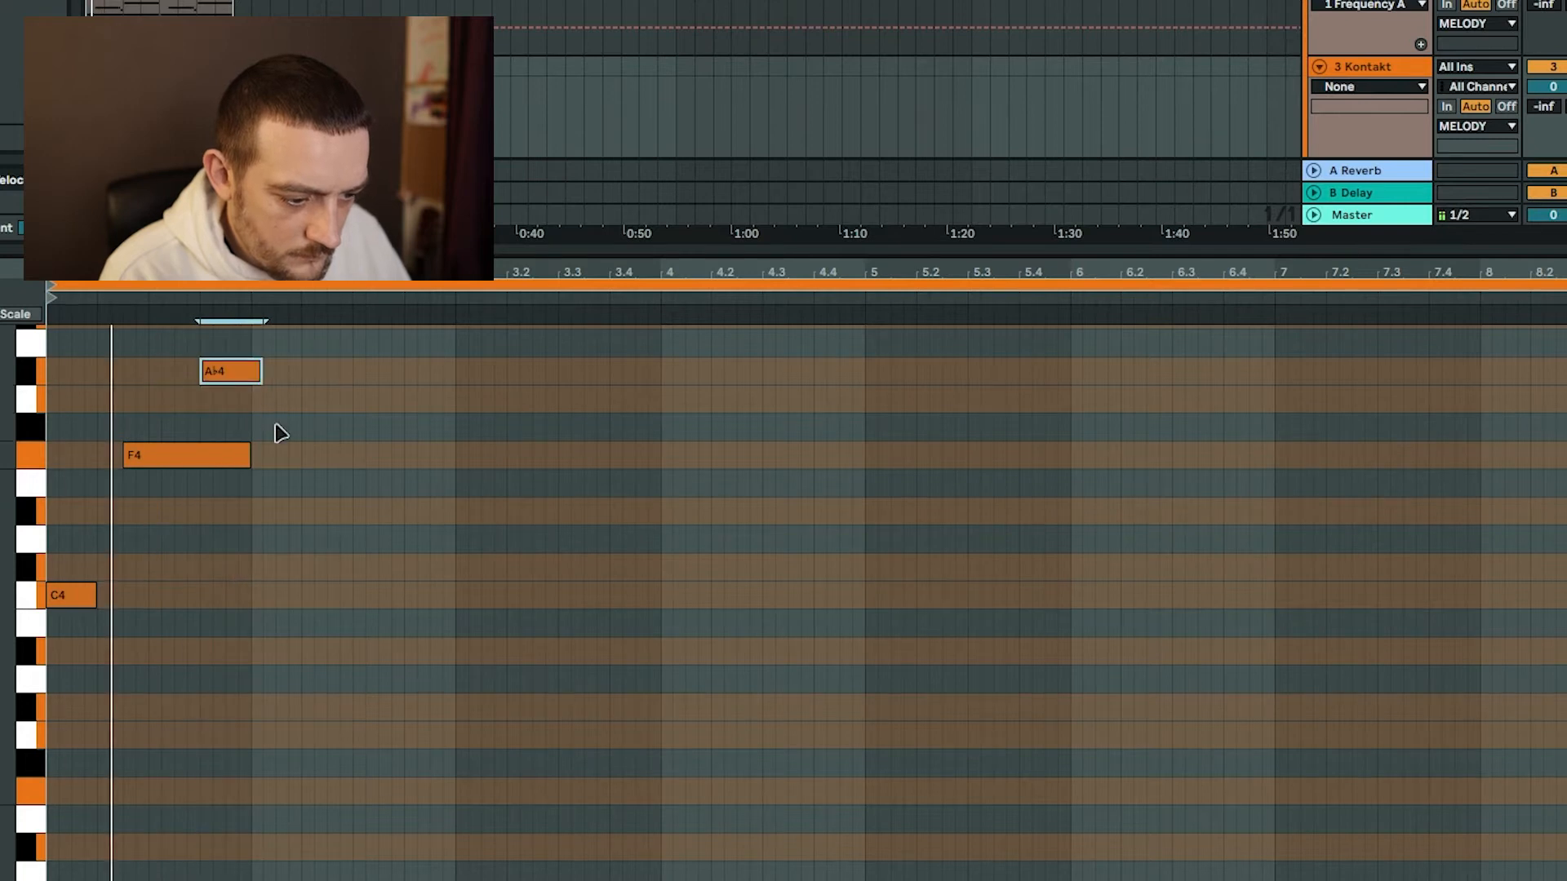
scroll(324, 388, up, 2)
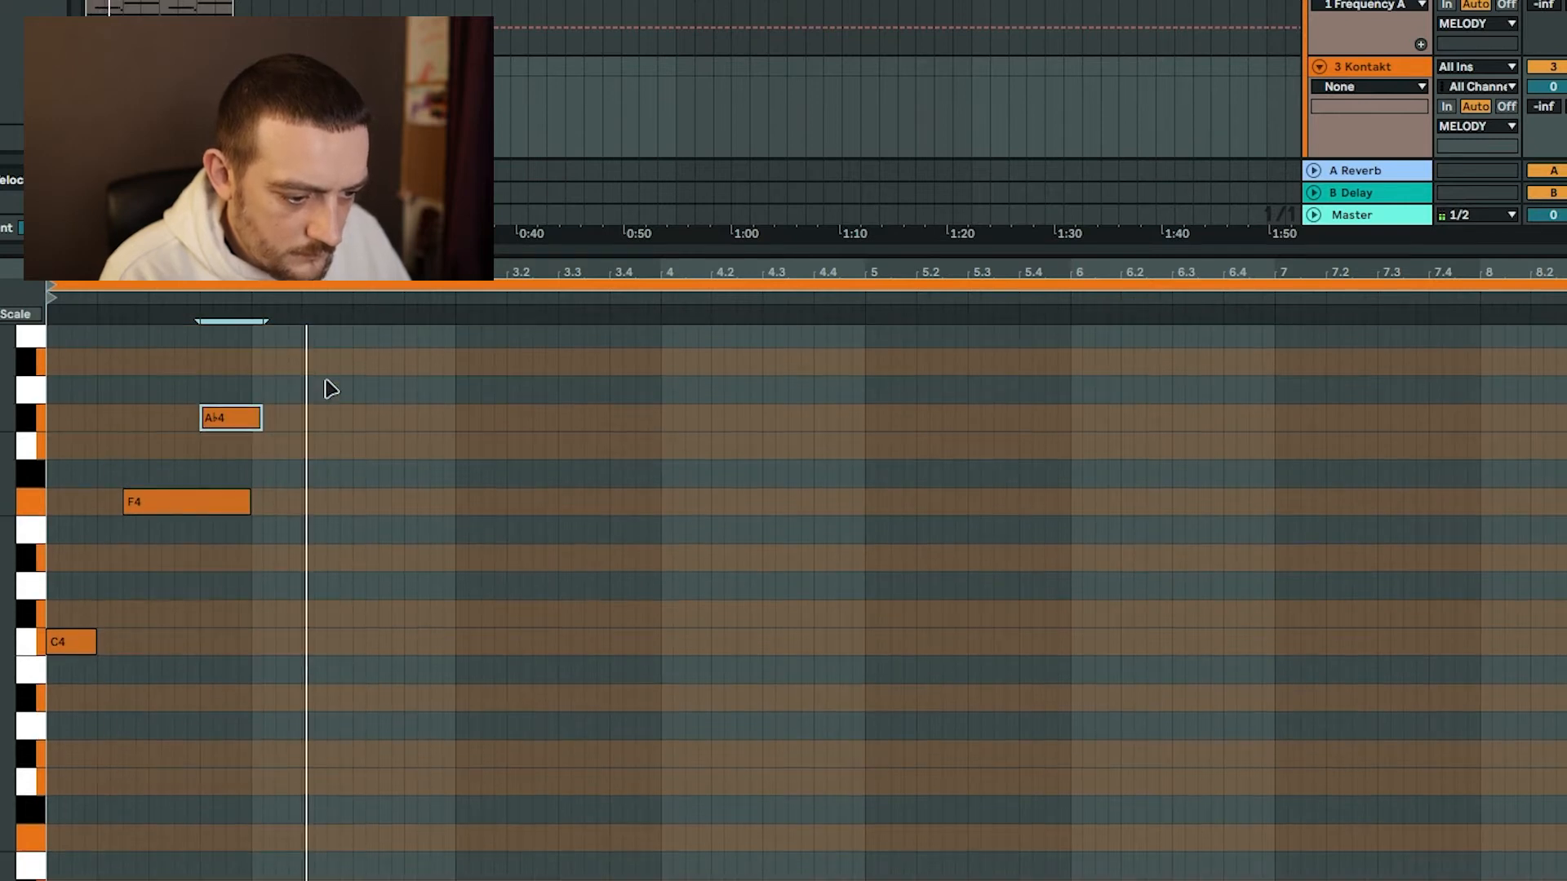
click(308, 385)
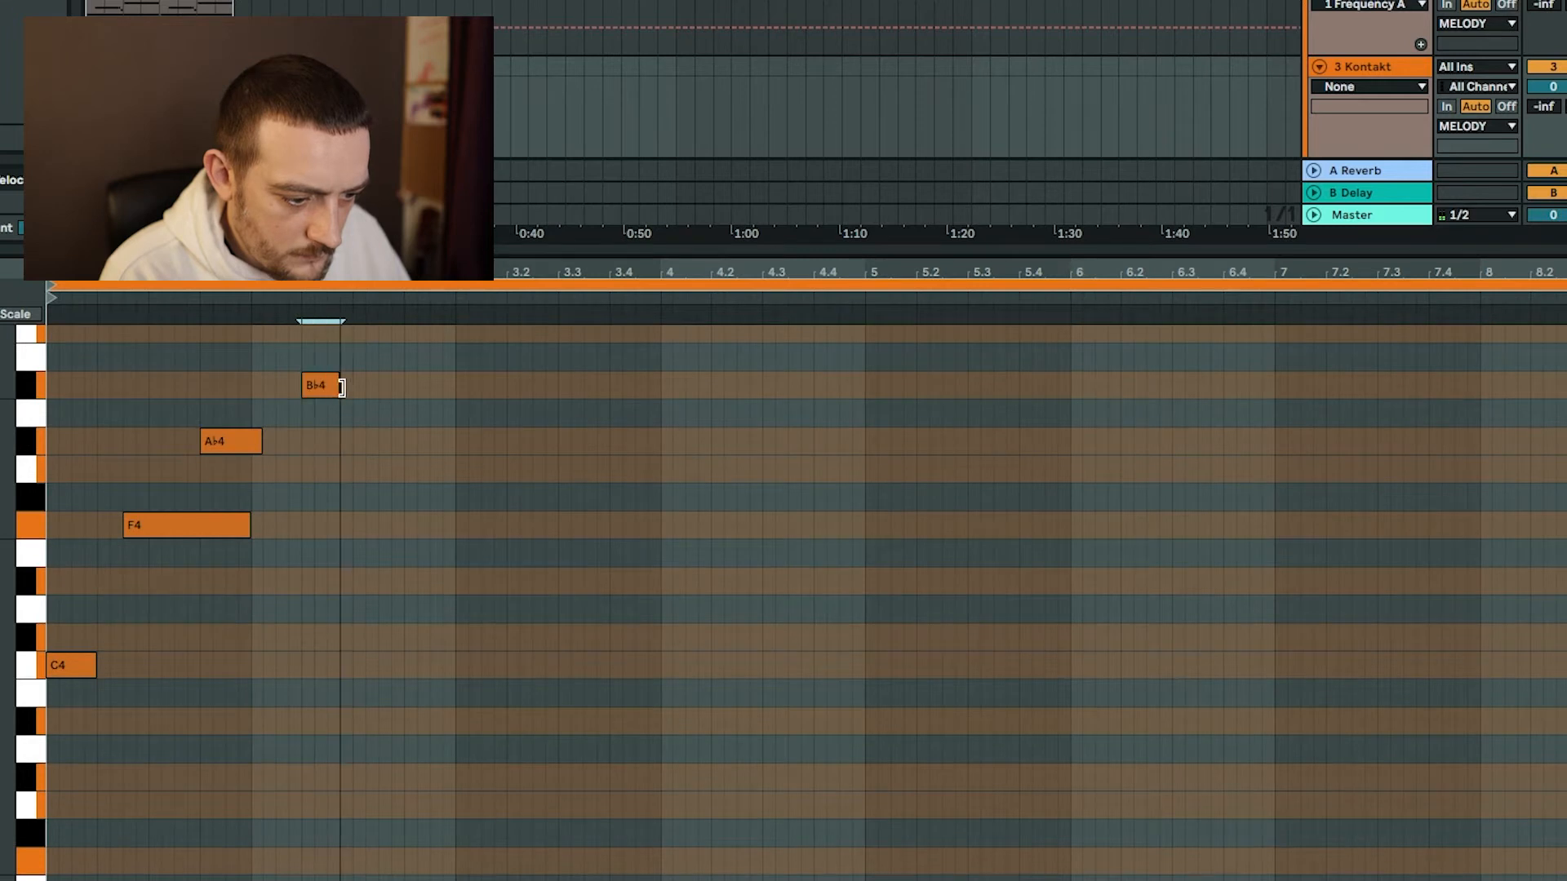
drag(337, 386, 326, 387)
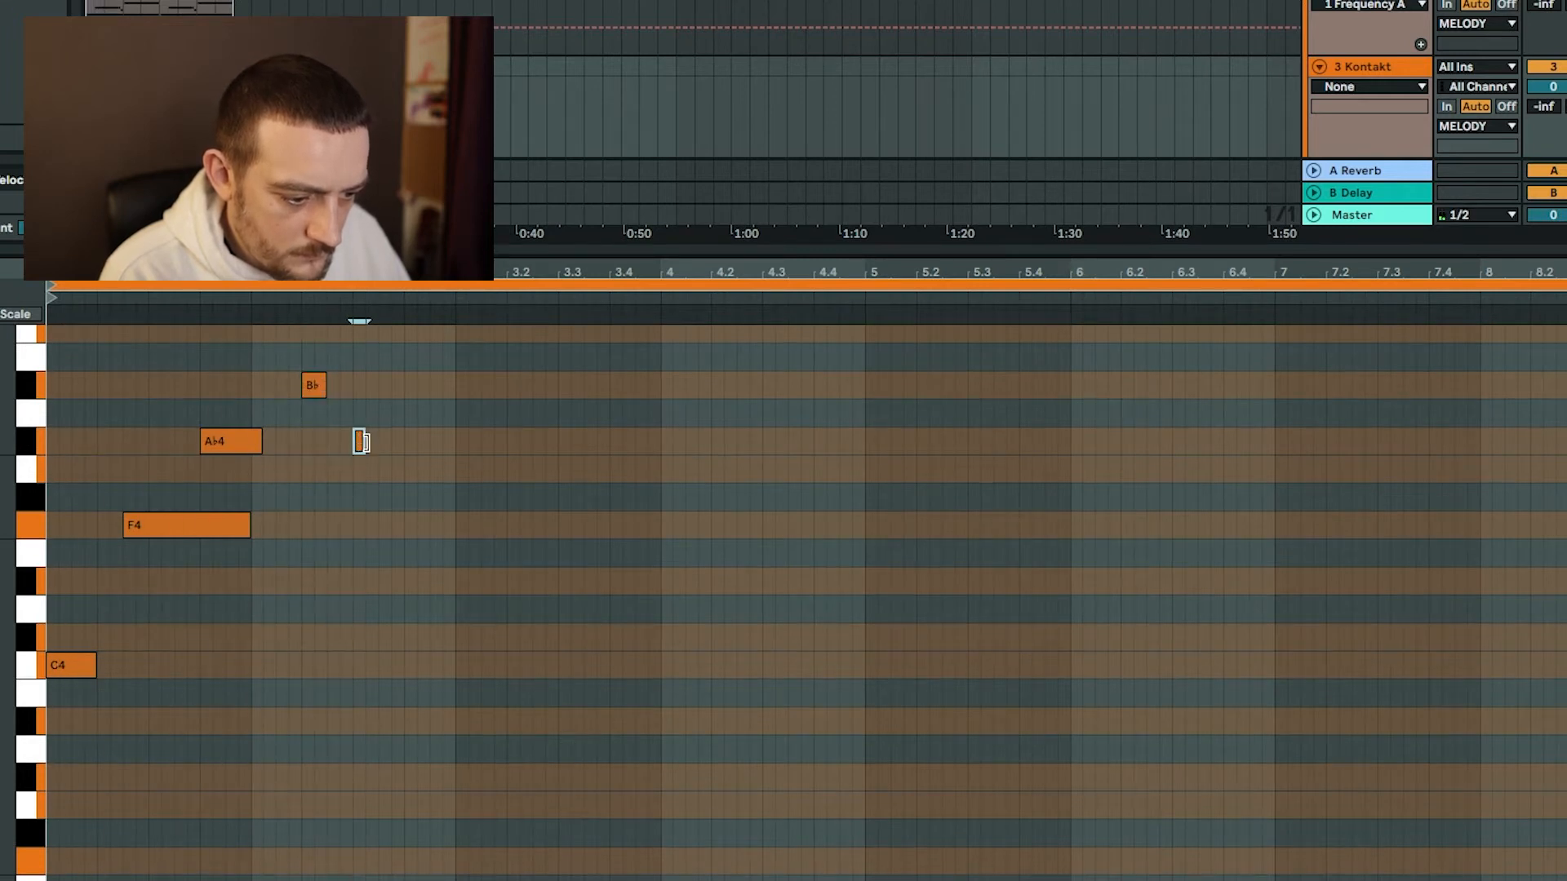
Continue the strings melody with one-beat notes: A♭4 at 2.3, G4 at 2.4, B♭3 at bar 3, D♭4 at 3.2.3 and F4 at 3.3.3.
drag(386, 441, 435, 469)
key(space)
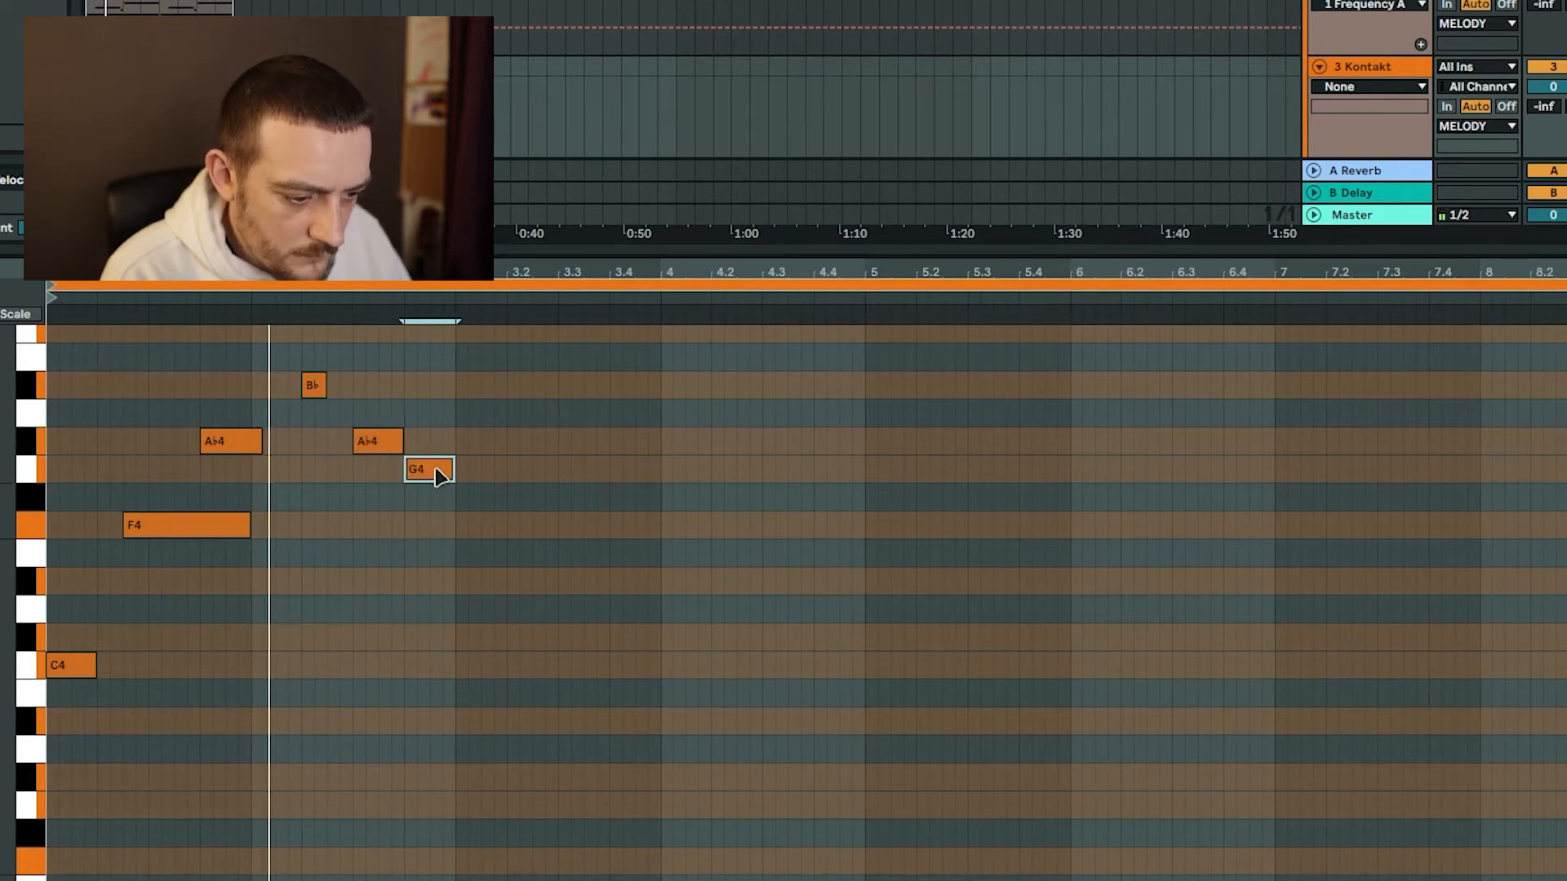
click(455, 685)
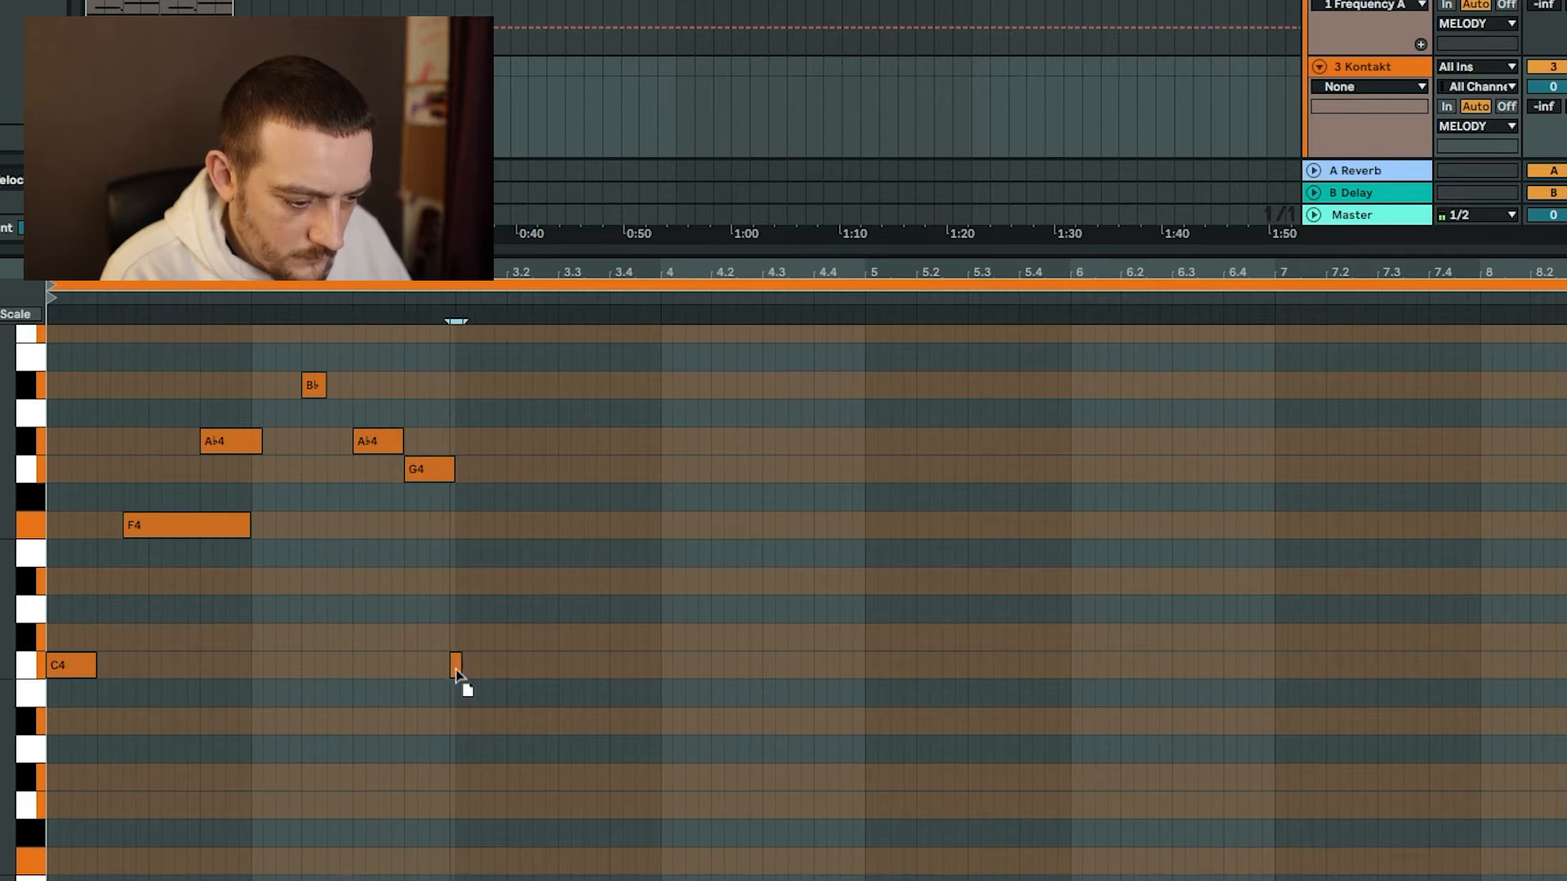
drag(464, 667, 499, 735)
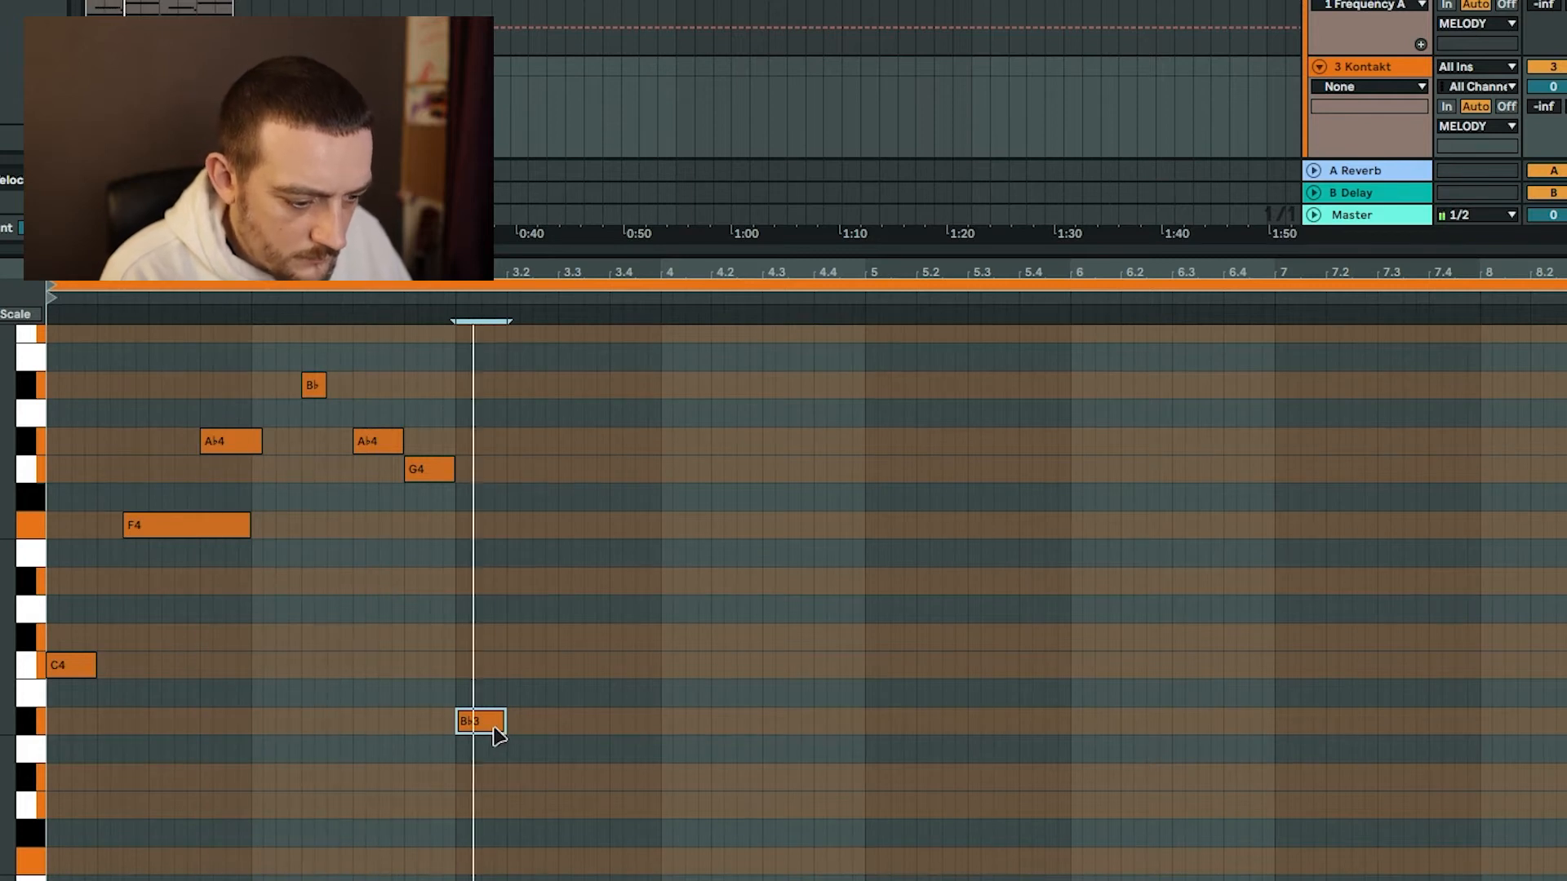
mouse_move(500, 731)
mouse_down()
mouse_move(550, 654)
mouse_move(535, 640)
mouse_move(608, 649)
mouse_move(560, 645)
mouse_up()
click(560, 706)
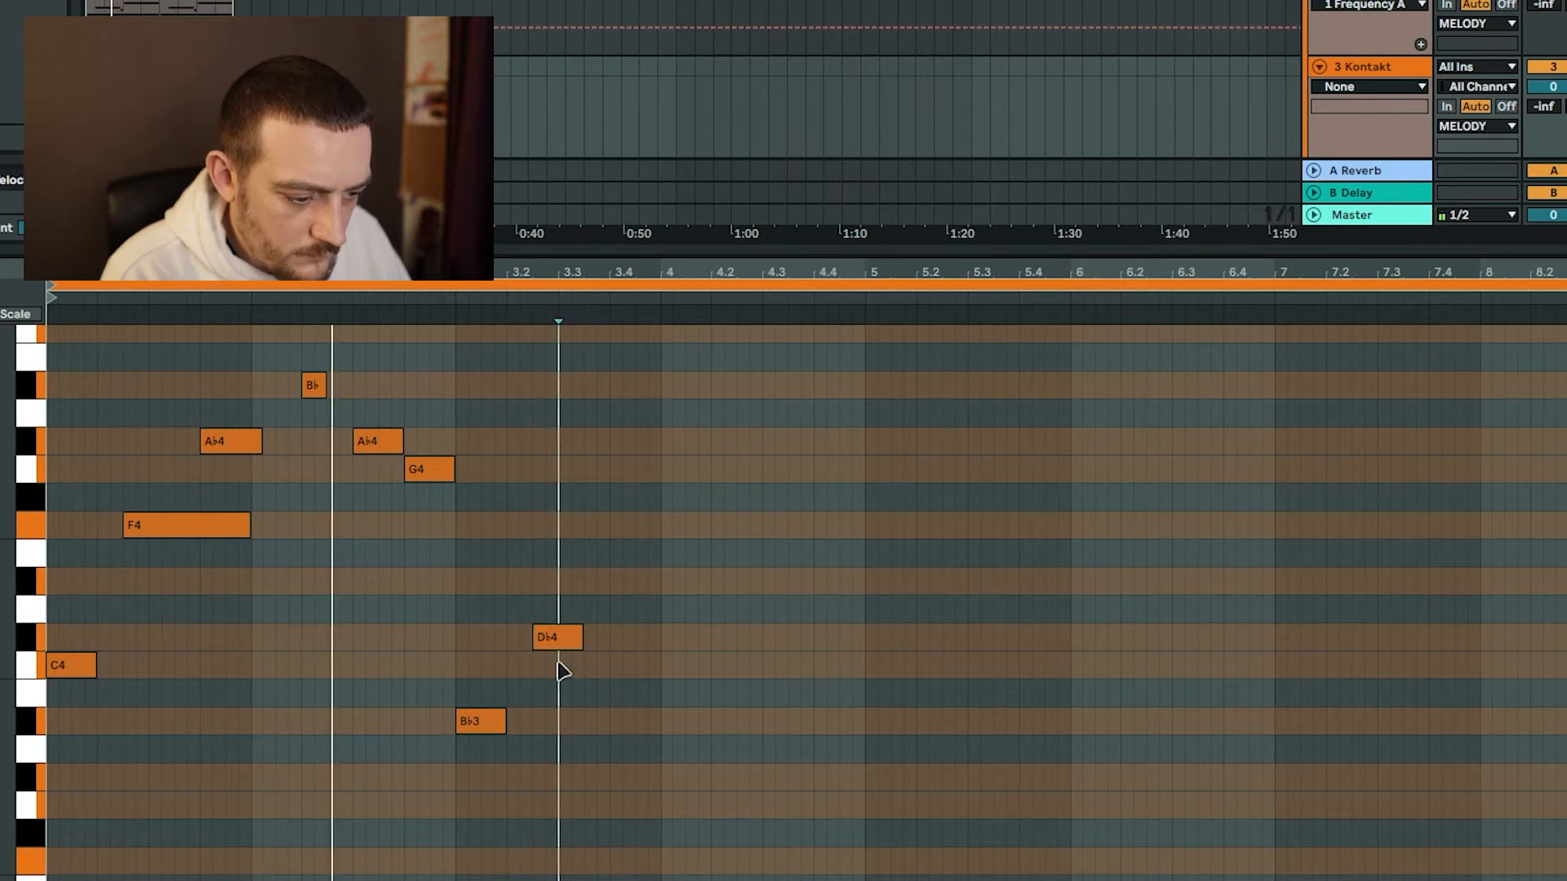
drag(560, 649, 618, 535)
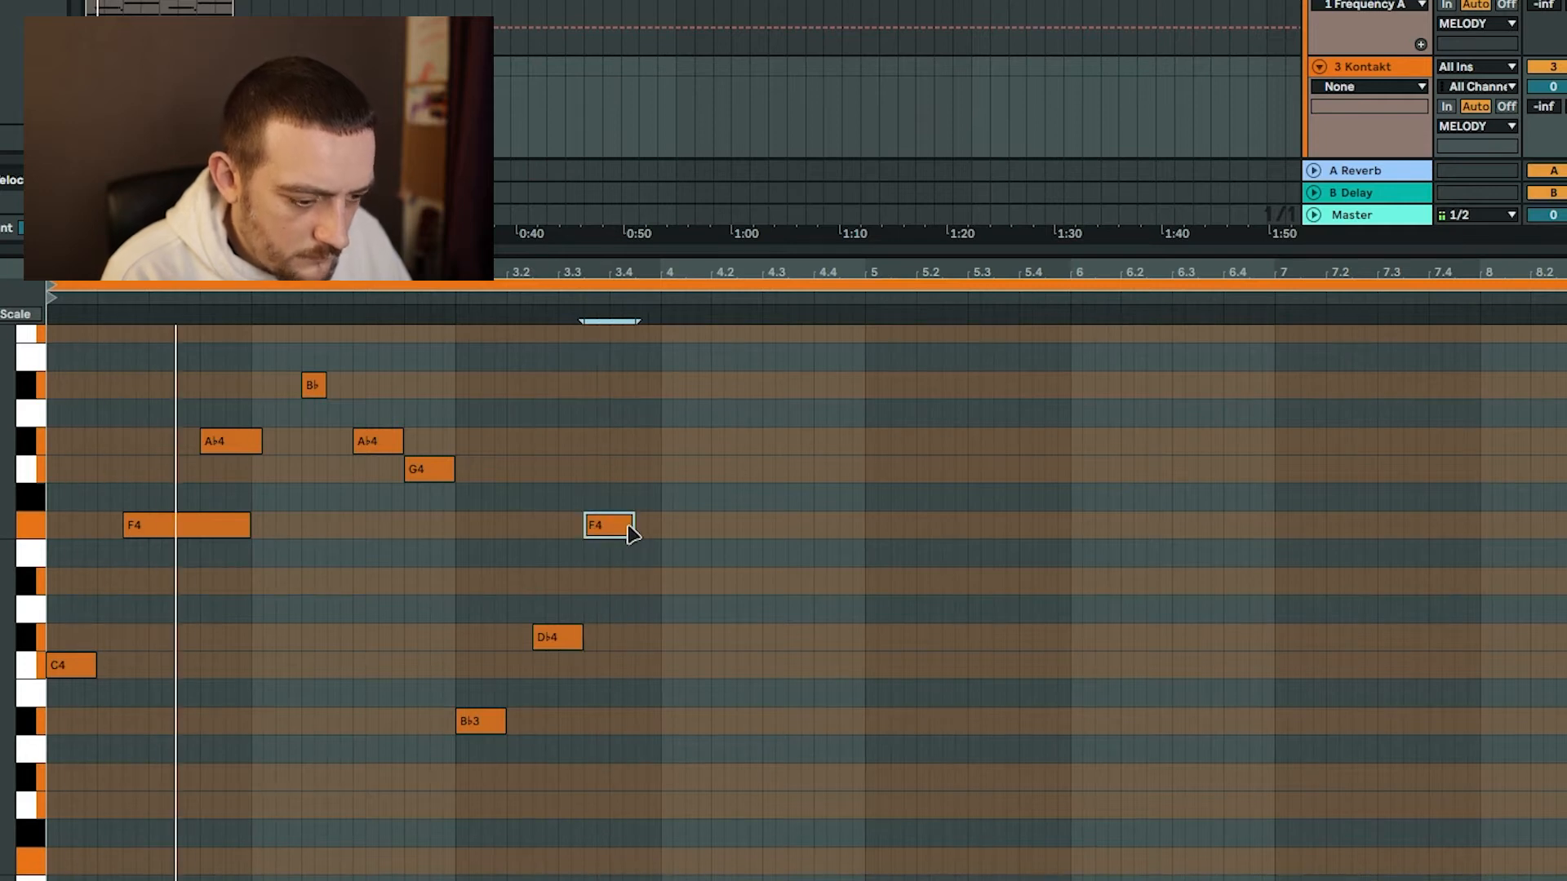
Copy the whole strings phrase so the copy starts at bar 4, and play it back.
key(ctrl+a)
drag(63, 672, 686, 672)
key(space)
key(space)
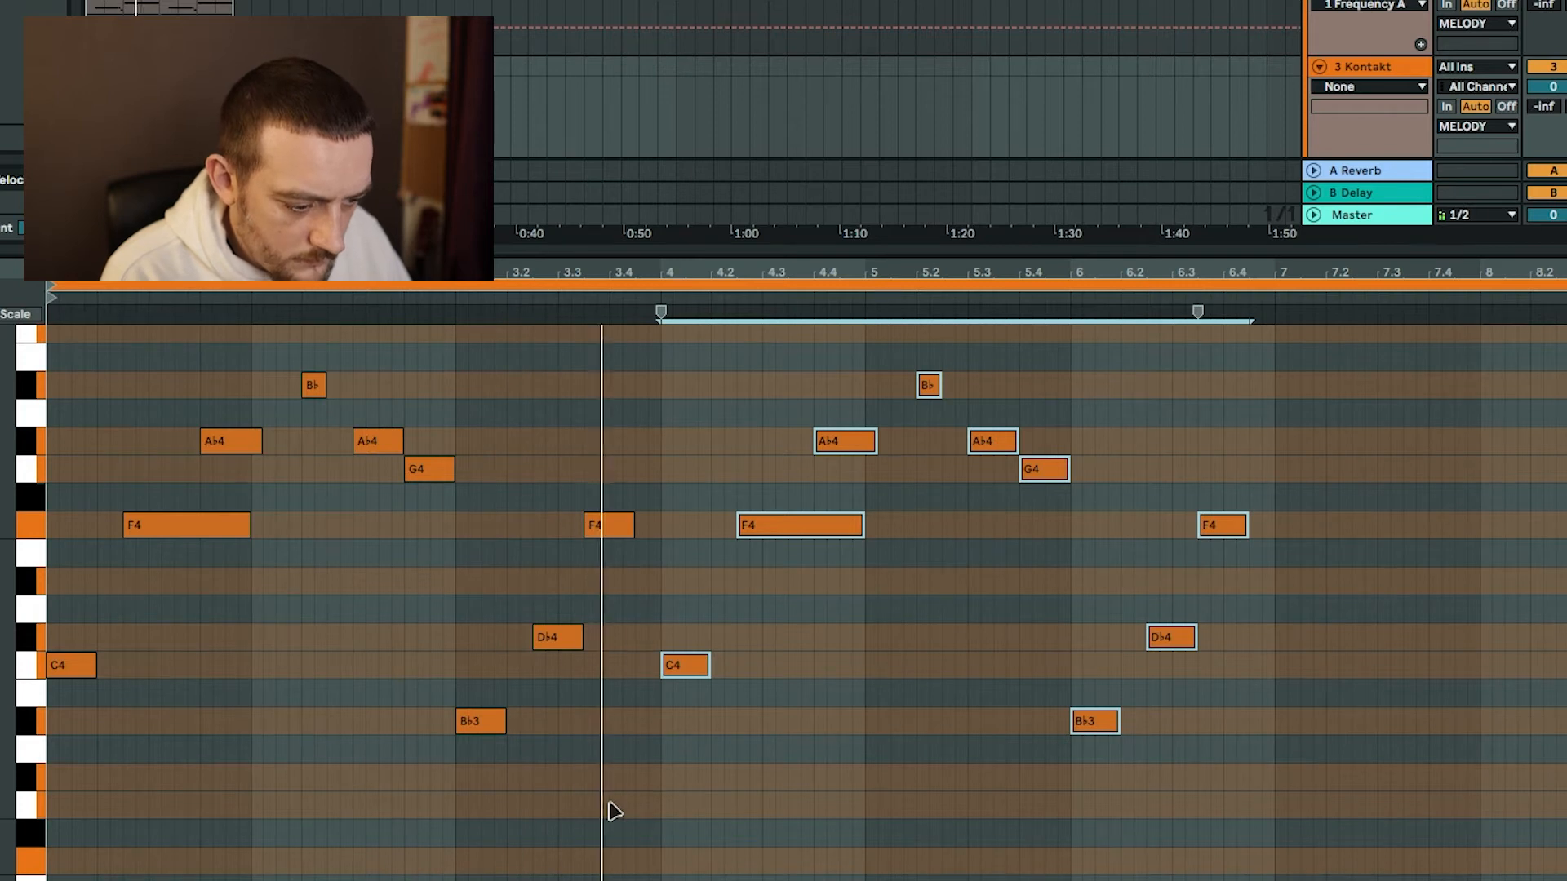
Shift the last F4 of the original phrase to 3.4 and lower the copied A♭4 before bar 5 to G4.
drag(606, 537, 653, 566)
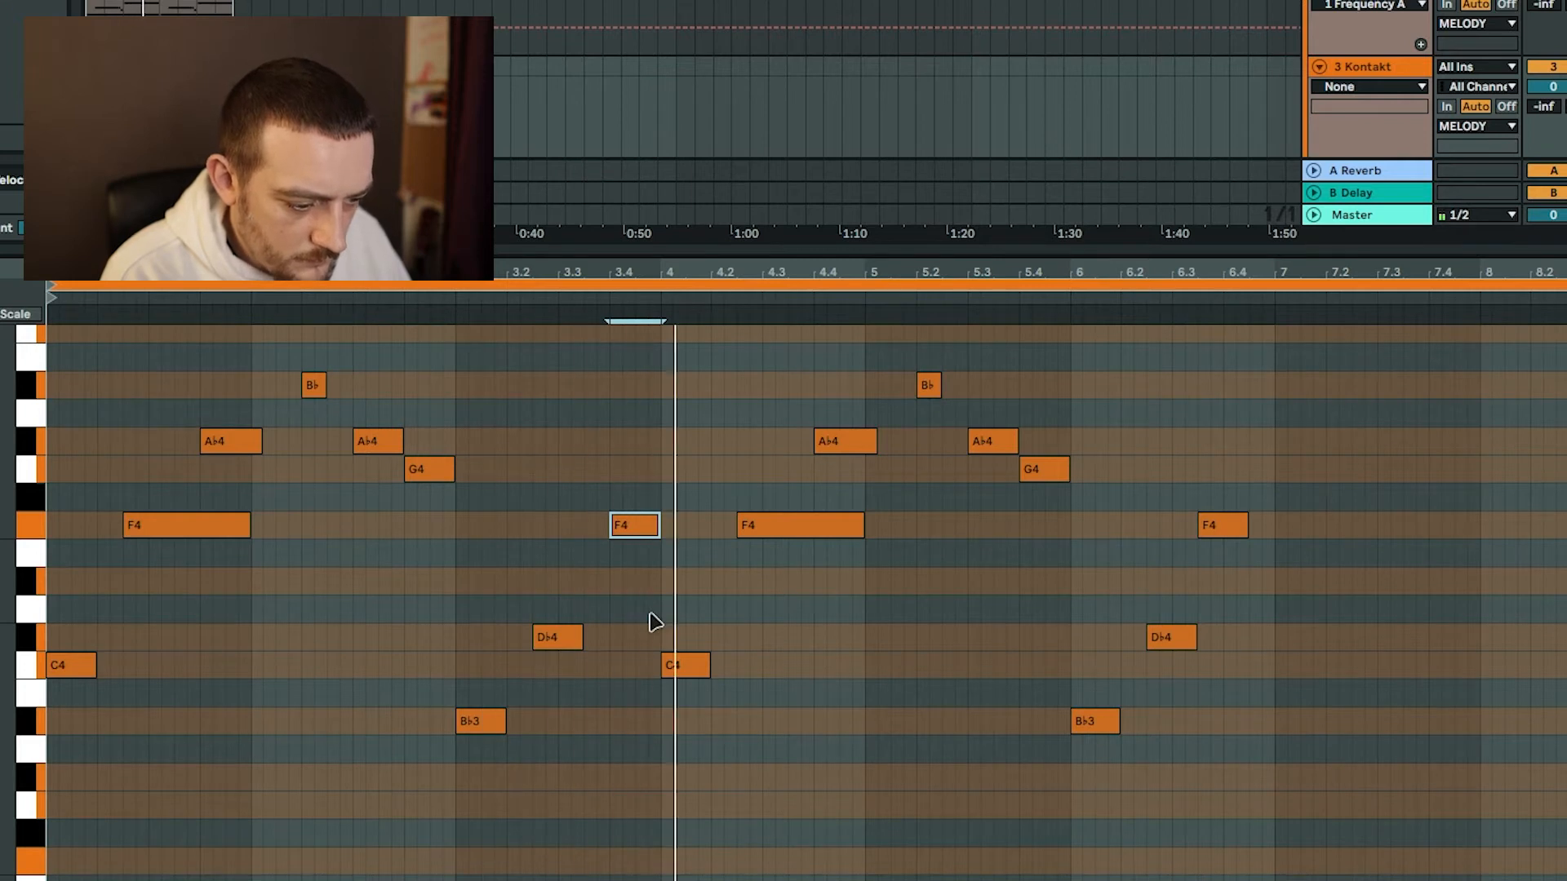
key(space)
click(840, 447)
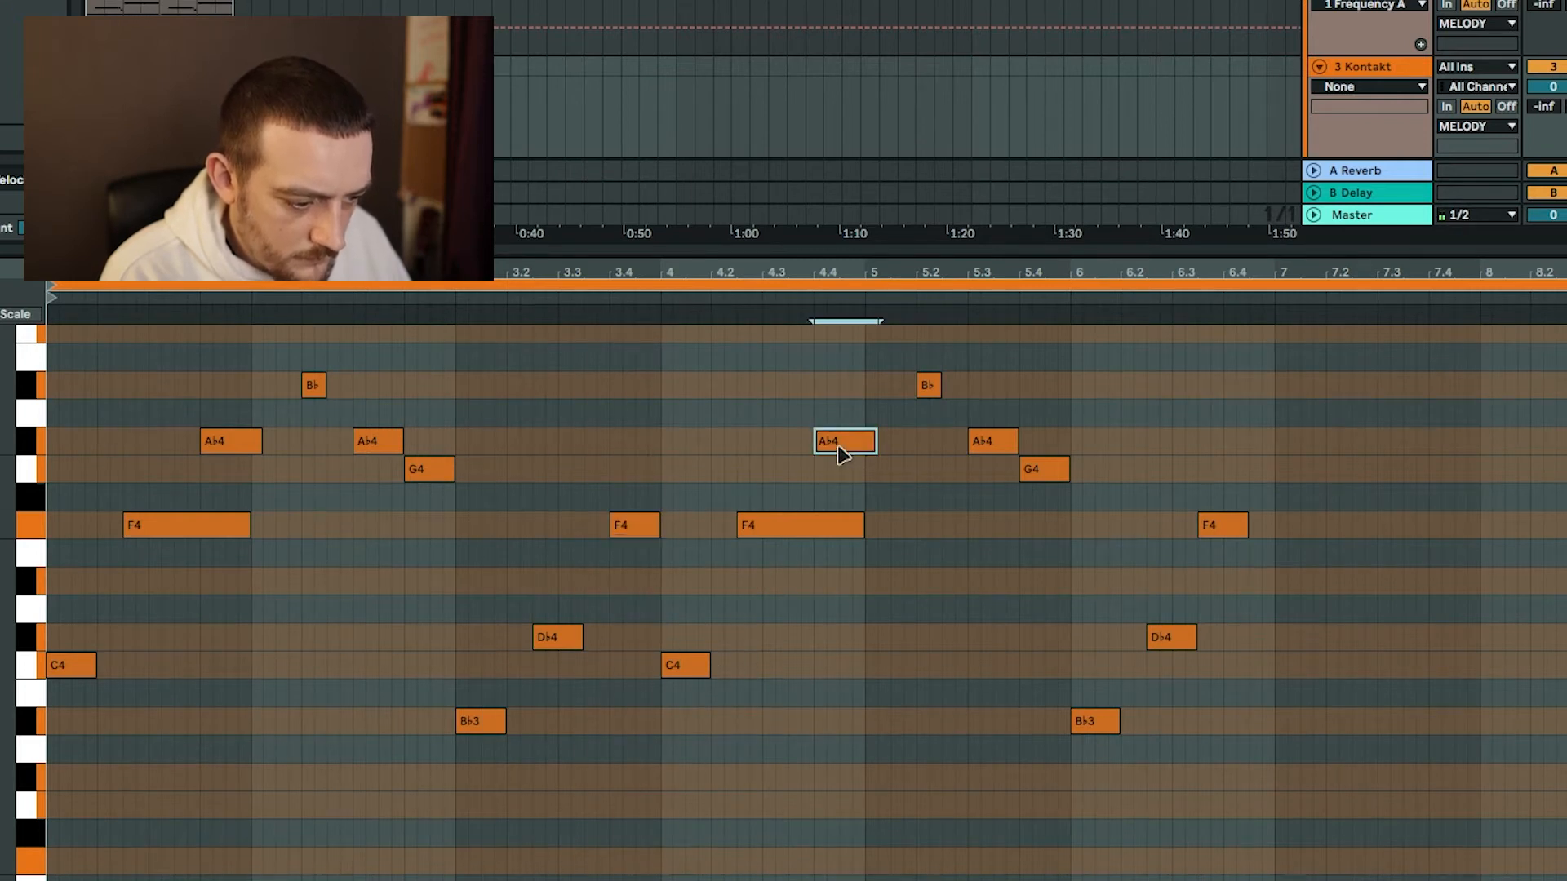
key(space)
Delete the copied notes from 5.2 onward and trim the last G4 to end at bar 5.
drag(916, 359, 1348, 738)
key(Delete)
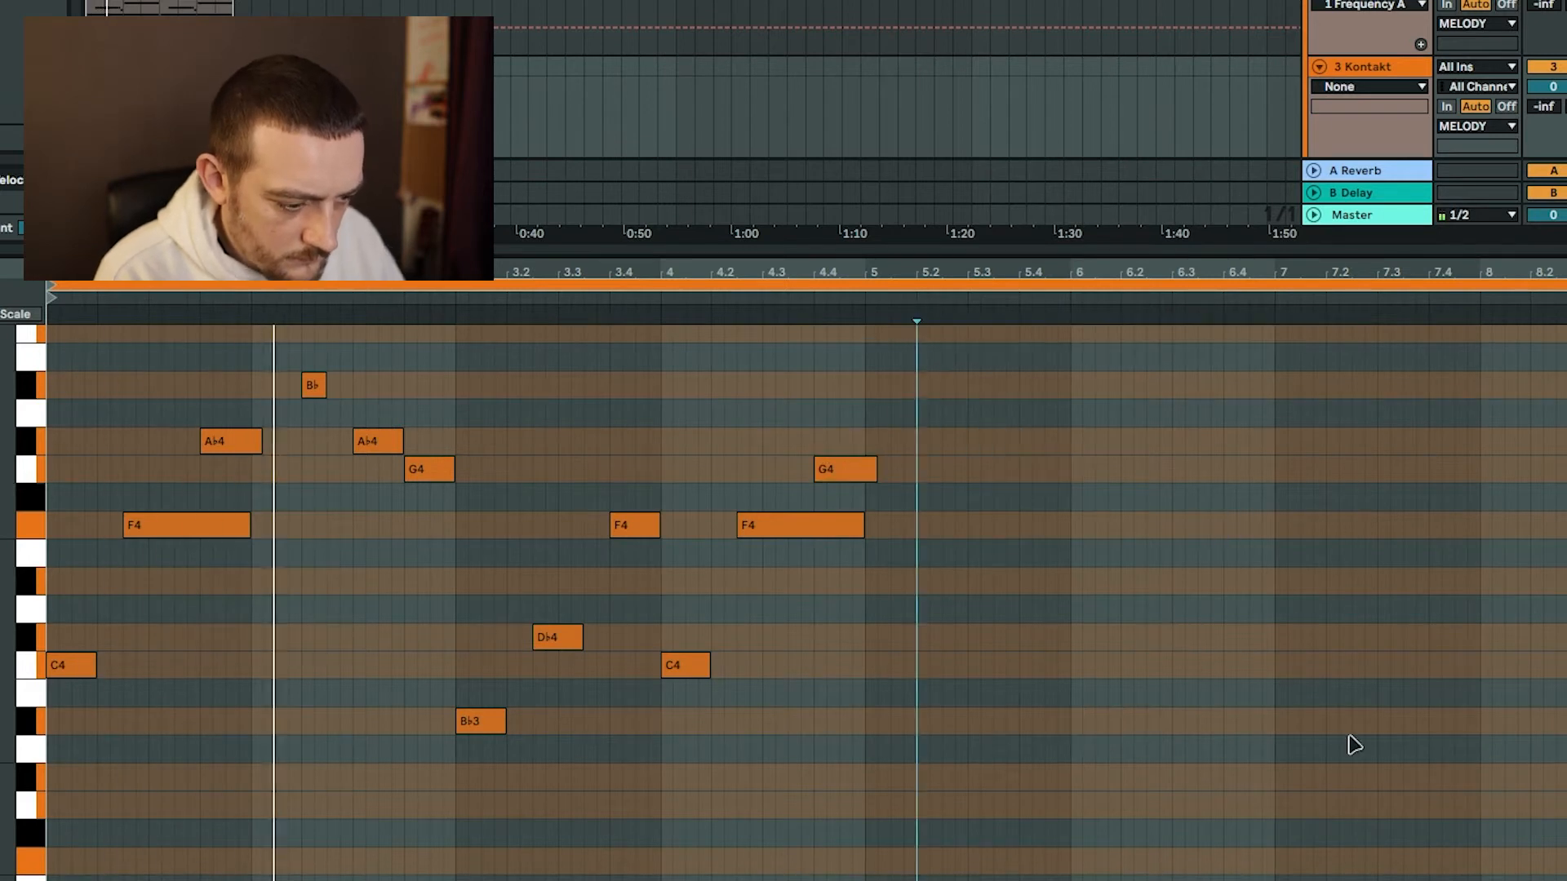
drag(877, 471, 864, 471)
Duplicate the four-bar strings melody into bars 5–8.
key(ctrl+a)
key(ctrl+d)
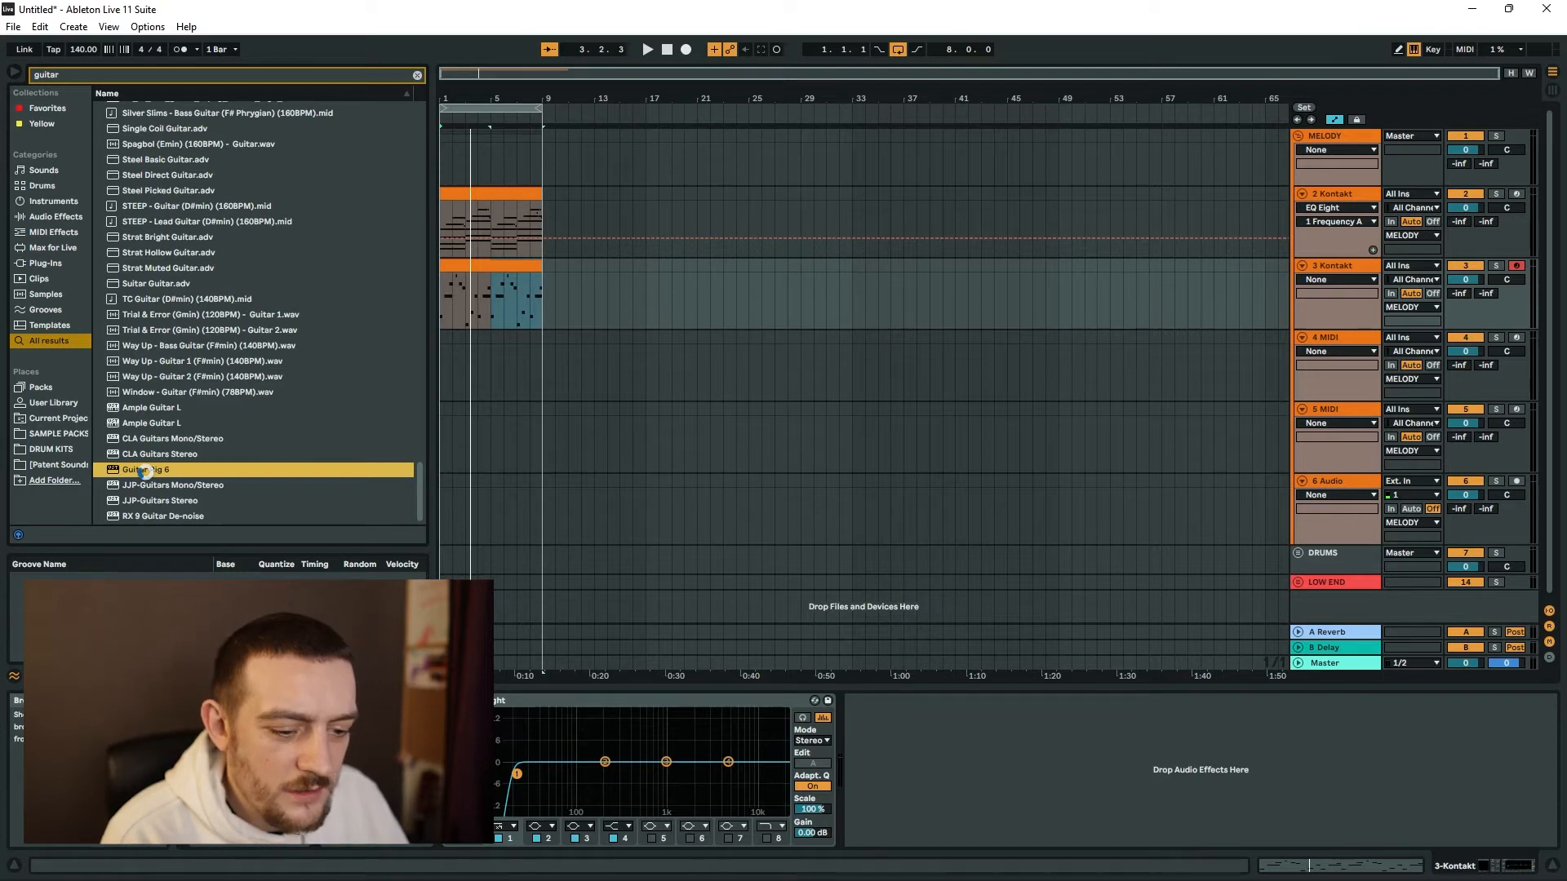
Add Guitar Rig 6 to the strings track, load its Vocal Space preset and audition it.
double_click(146, 470)
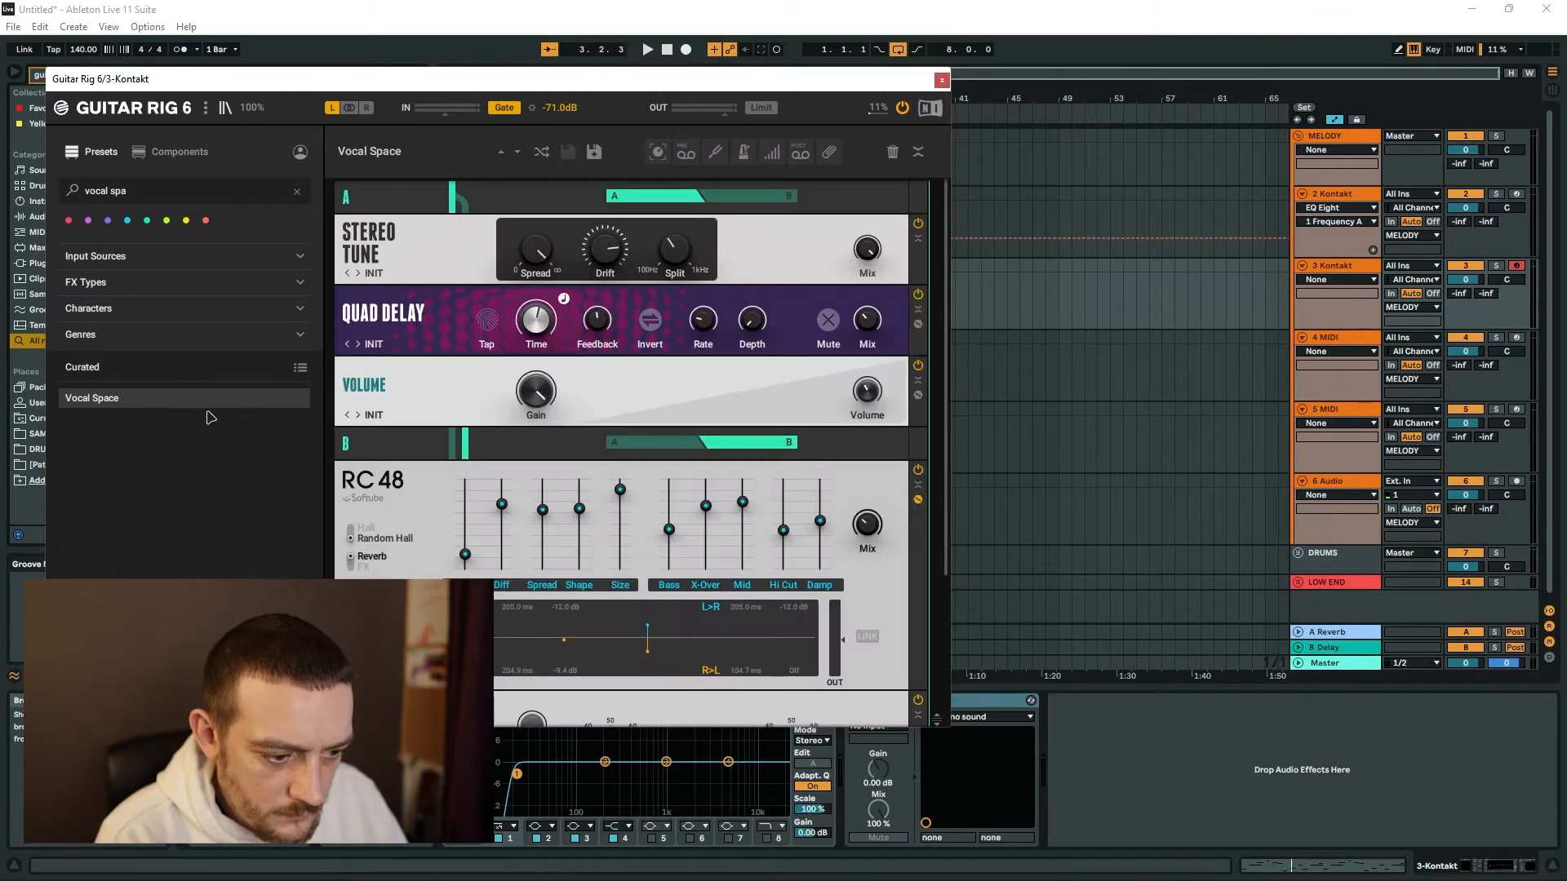
key(space)
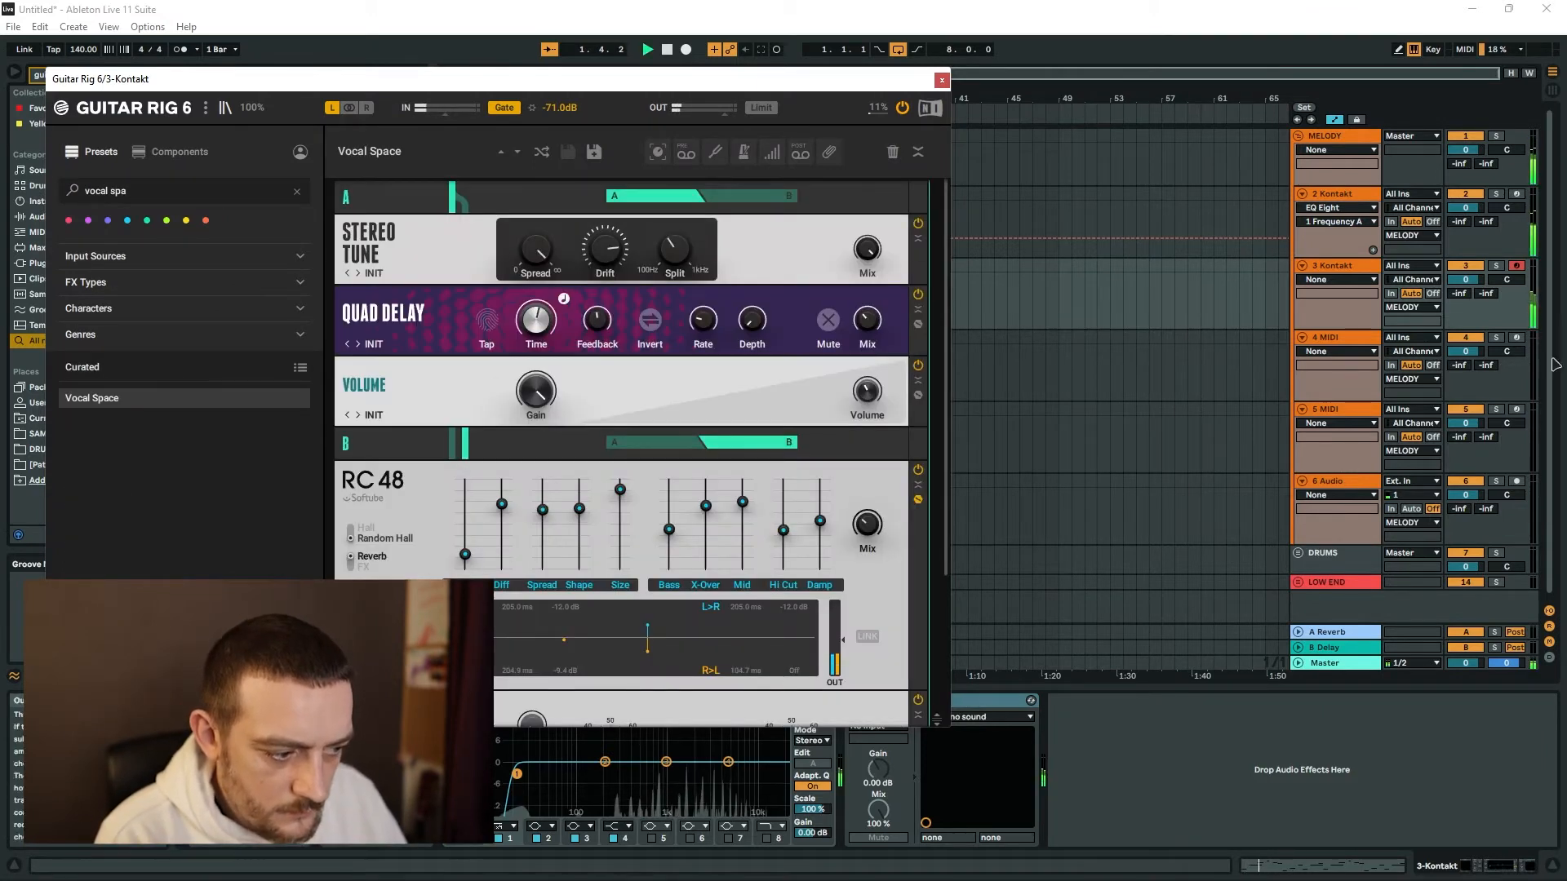
click(1362, 271)
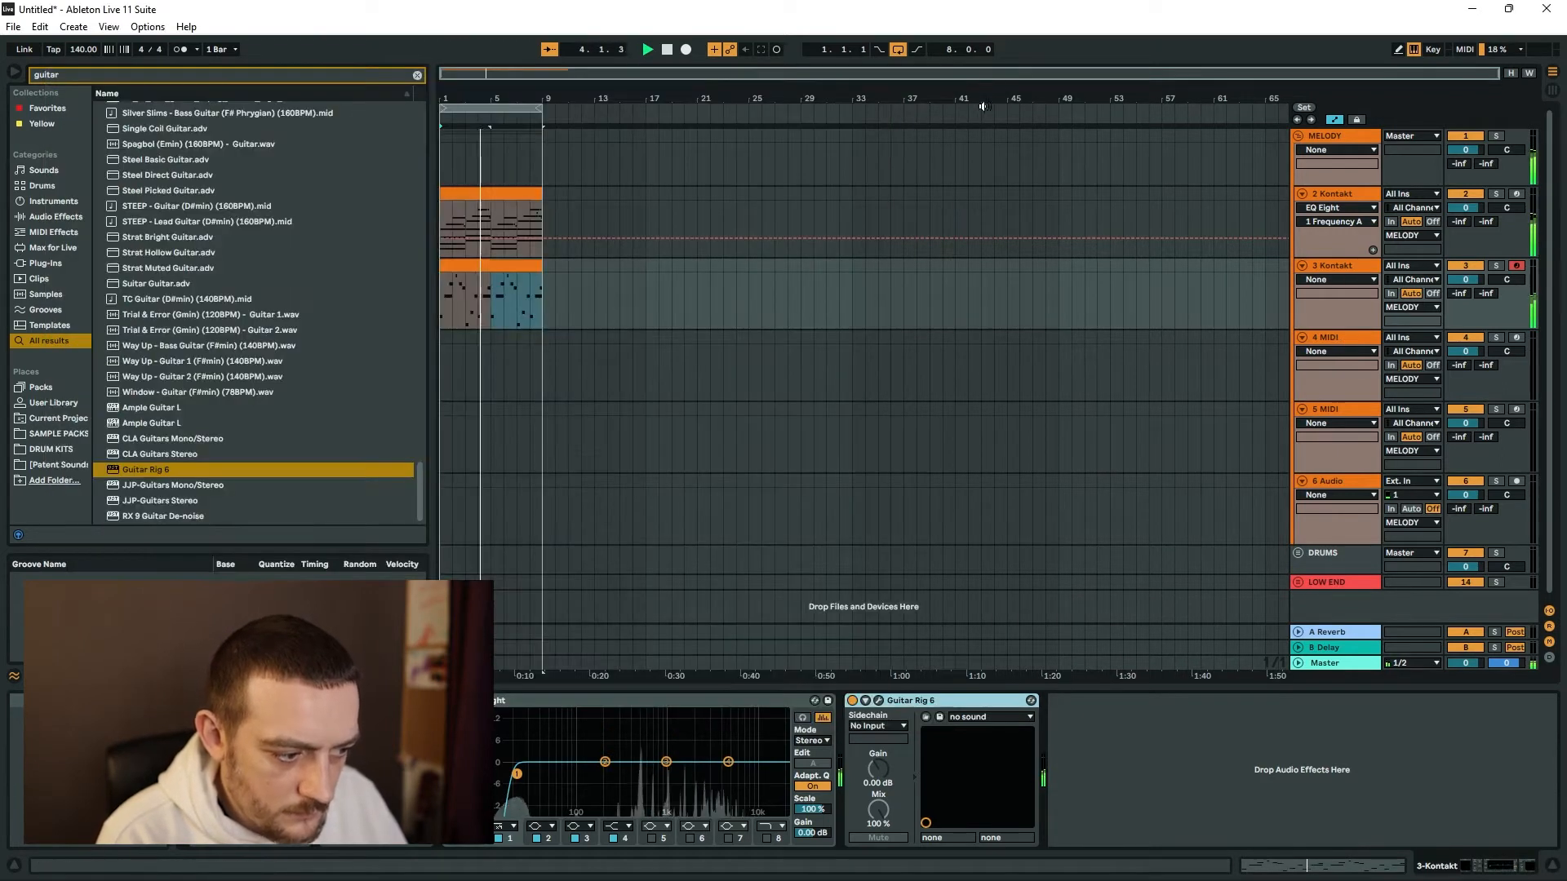
click(943, 81)
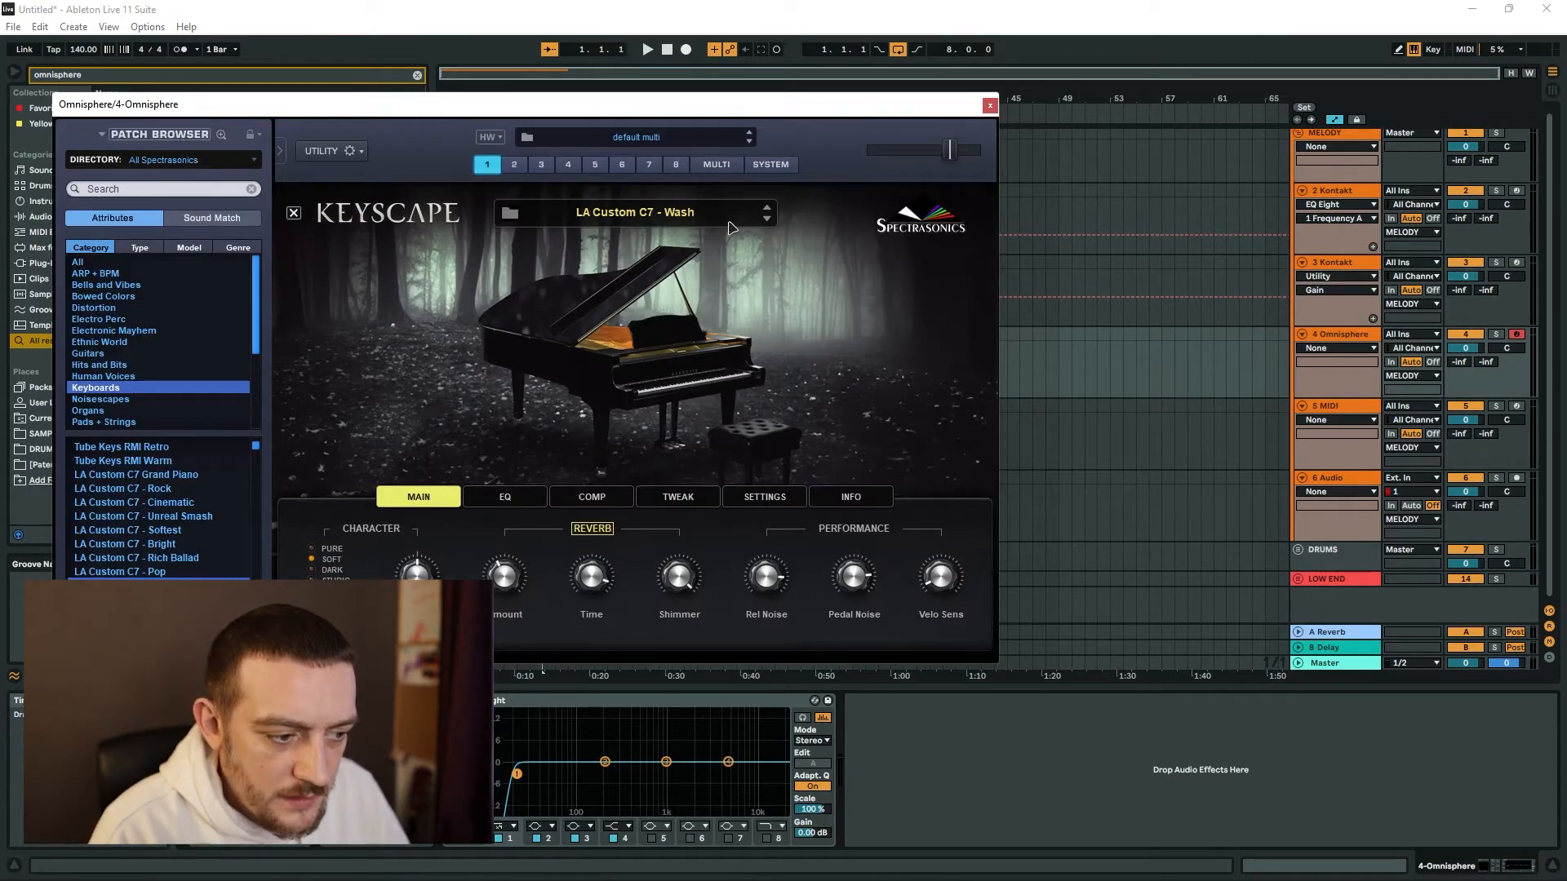
Close the Omnisphere instrument window and open the Omnisphere track's eight-bar clip for note editing.
click(989, 105)
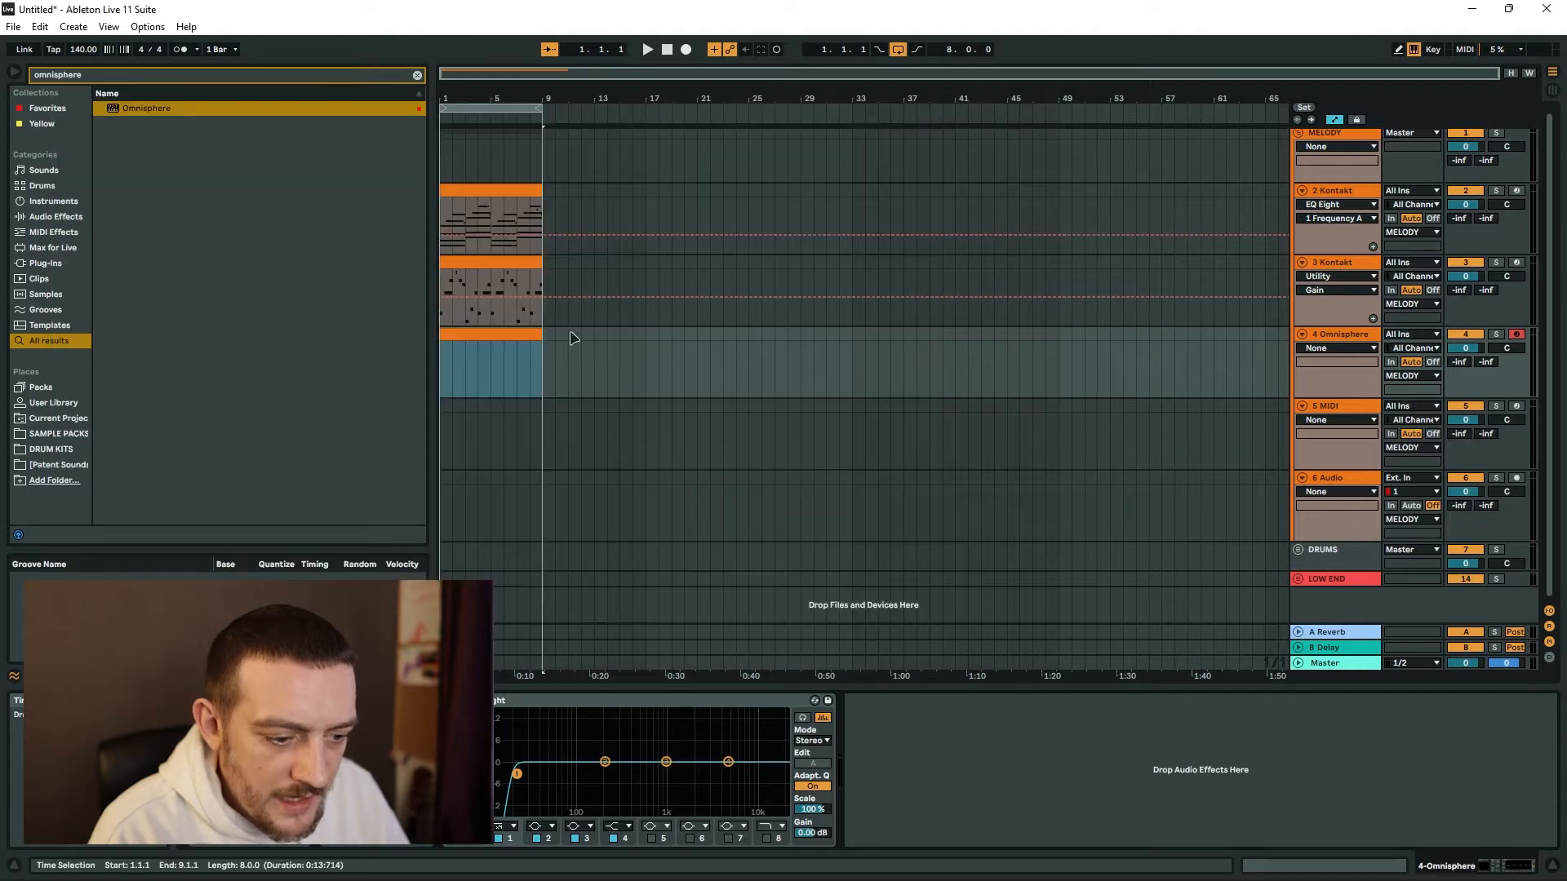
double_click(481, 330)
key(space)
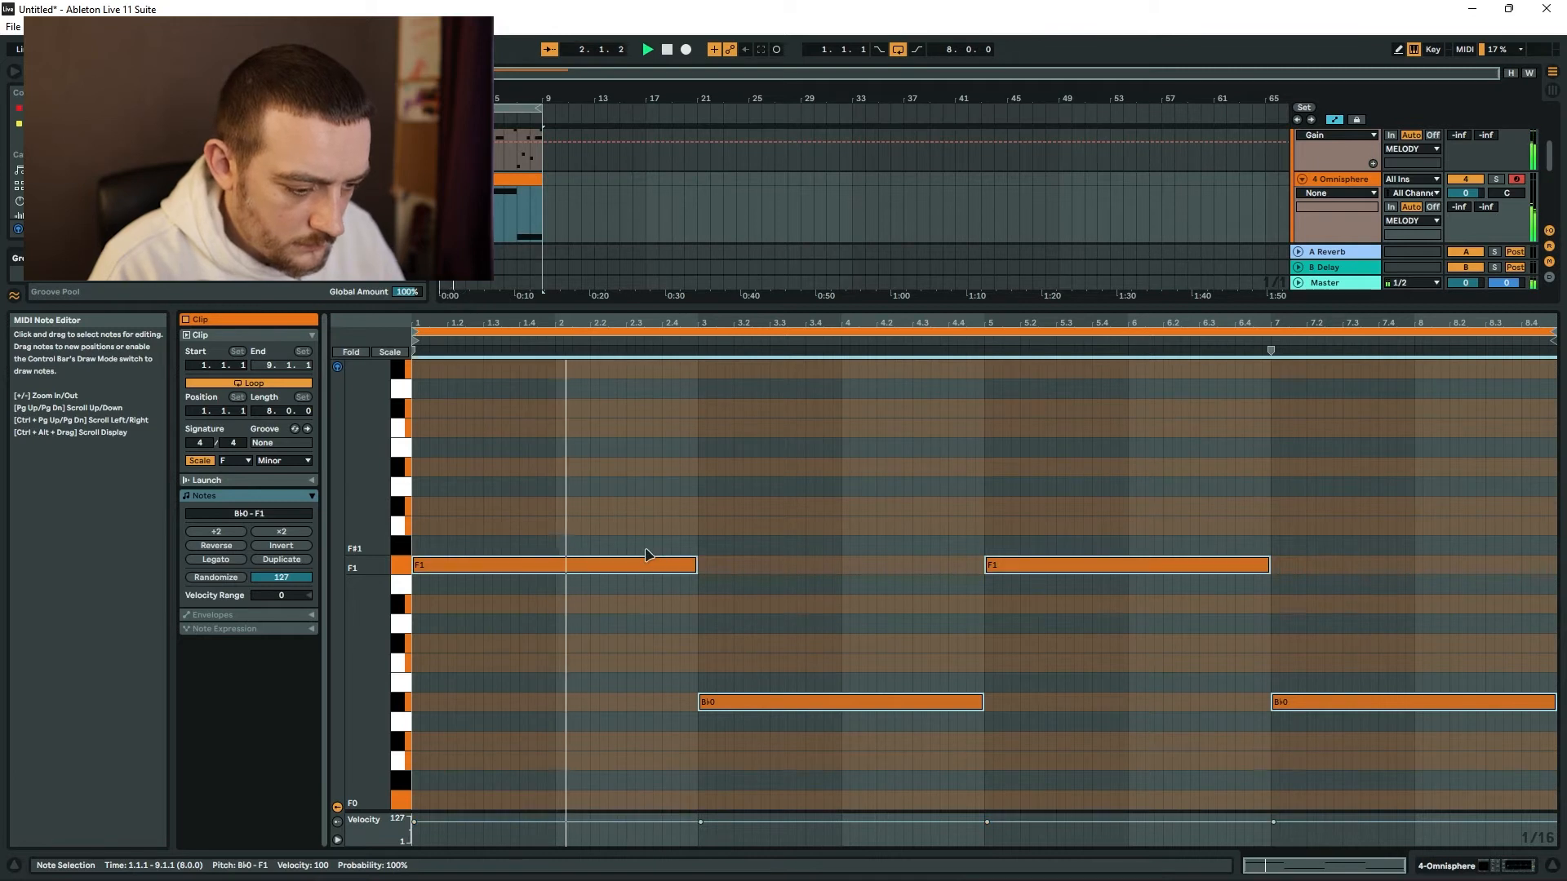
Transpose all the Omnisphere notes down an octave to F0, and raise the two B♭ notes back to B♭0.
key(shift+Down)
drag(618, 805, 1485, 808)
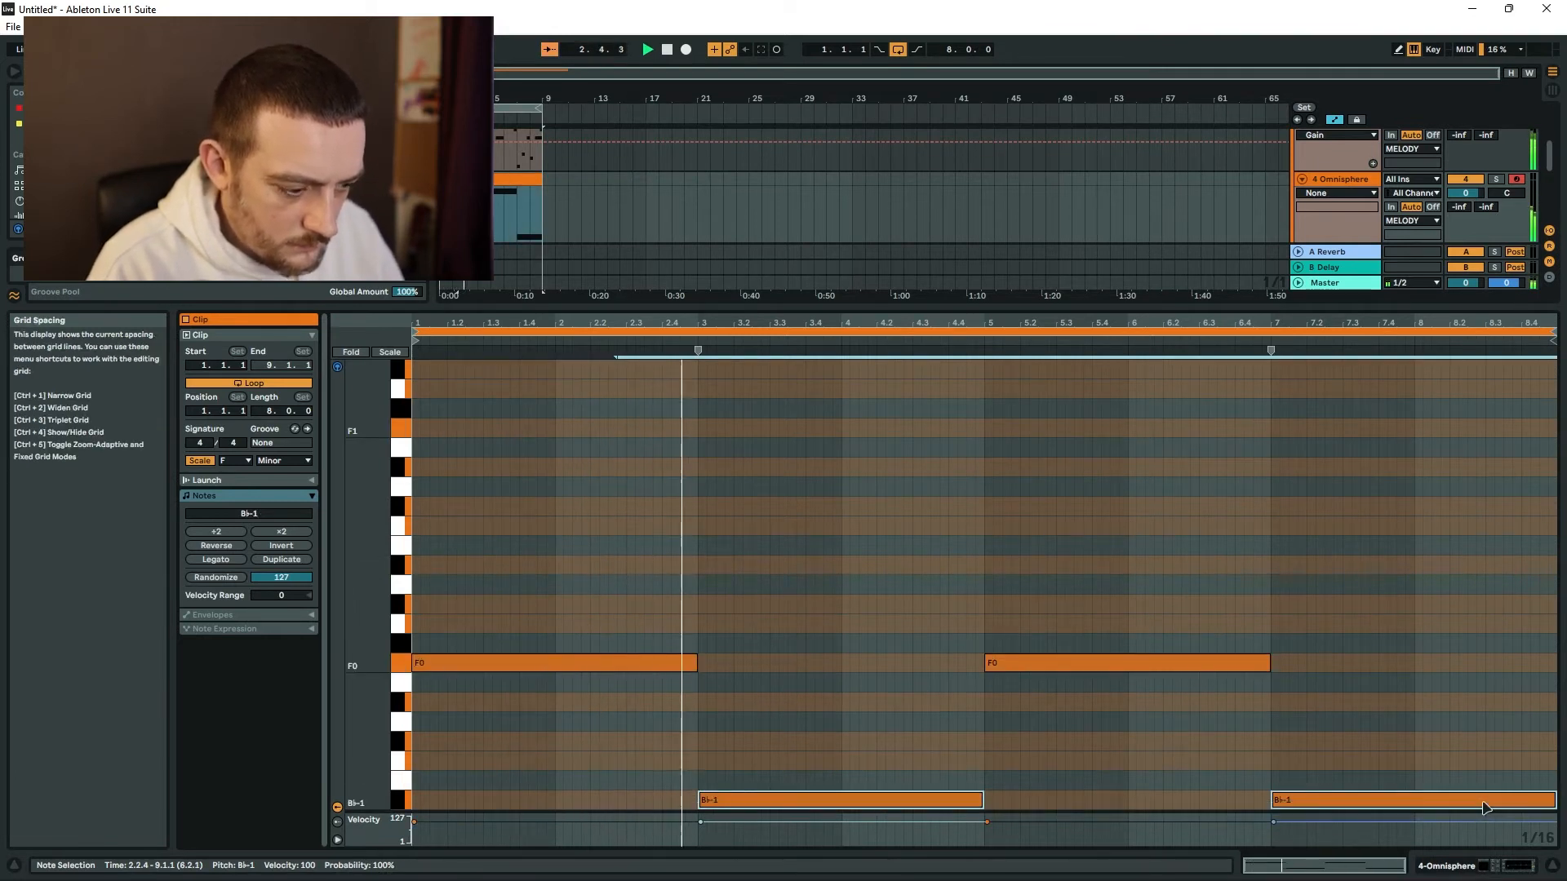
key(shift+Up)
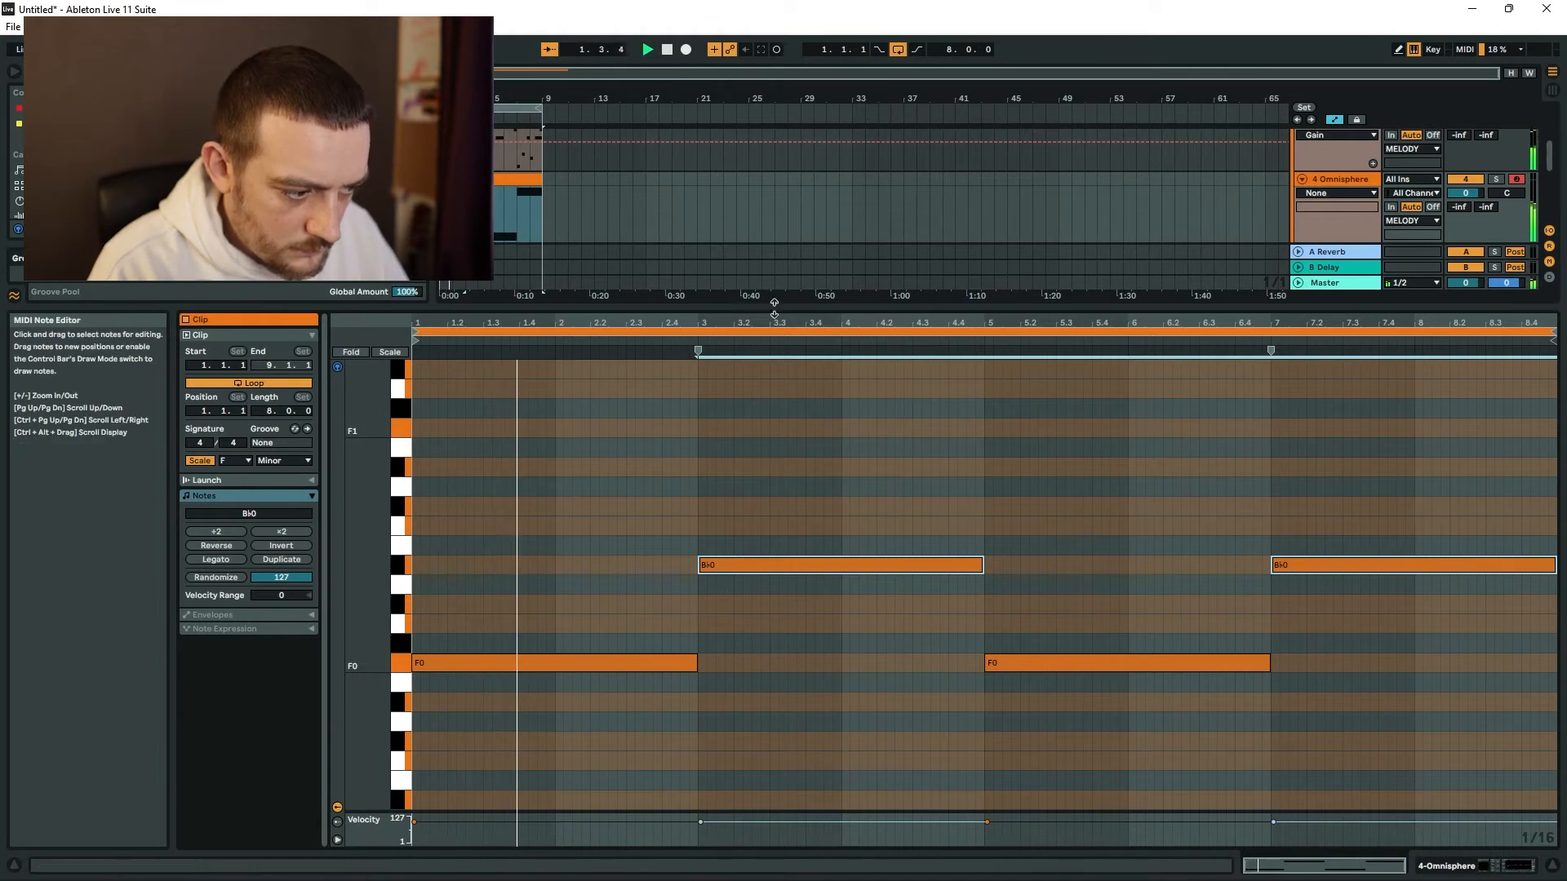
Raise the low-cut frequency of band 1 in the Omnisphere track's EQ Eight.
click(1364, 180)
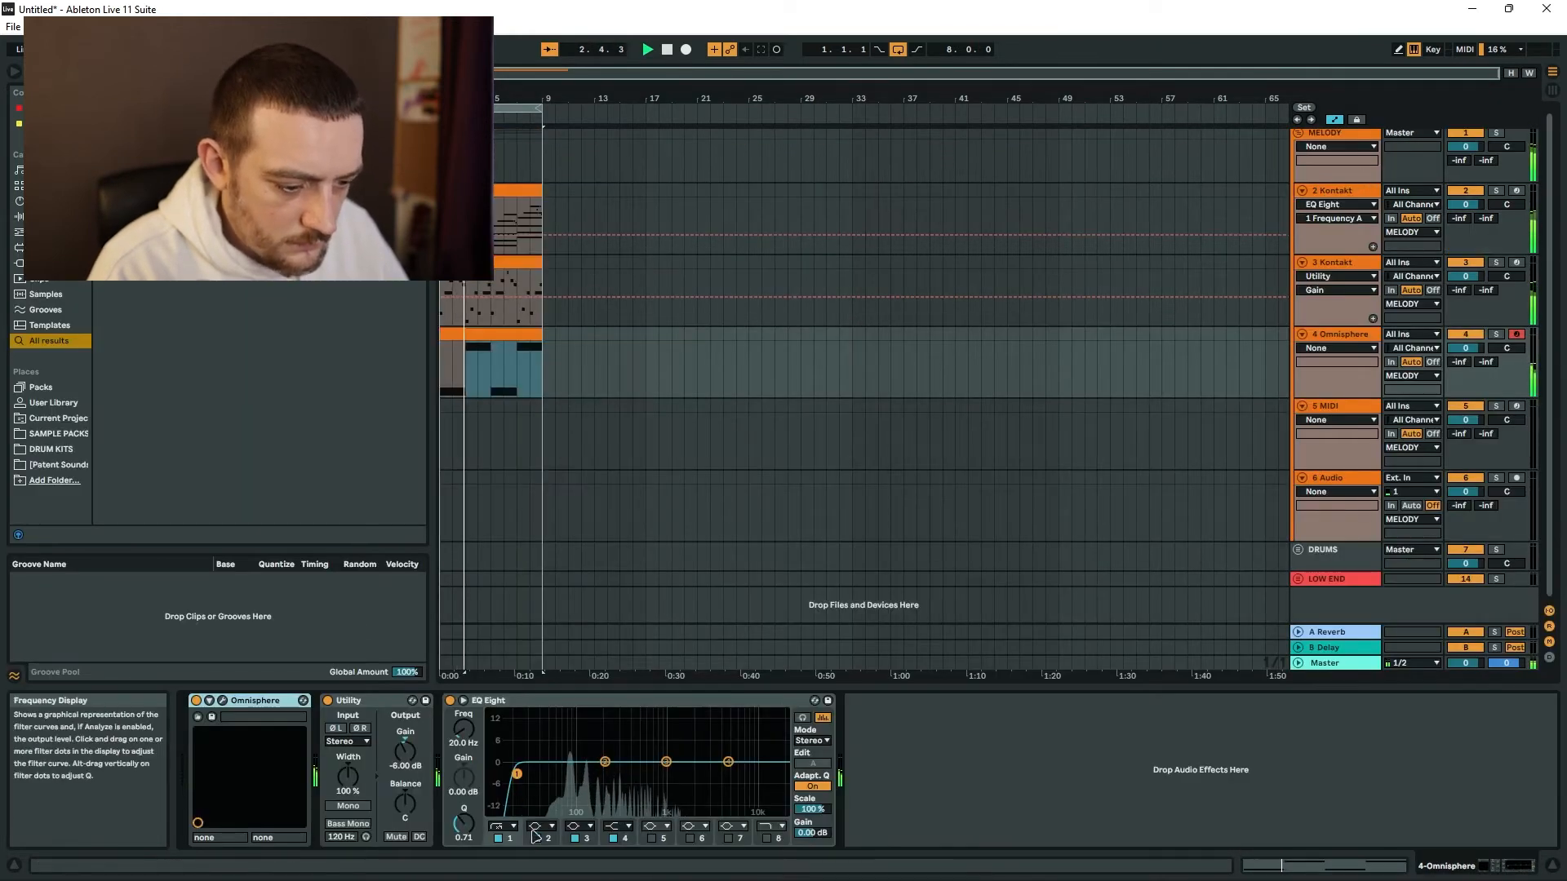
click(462, 729)
drag(462, 728, 463, 718)
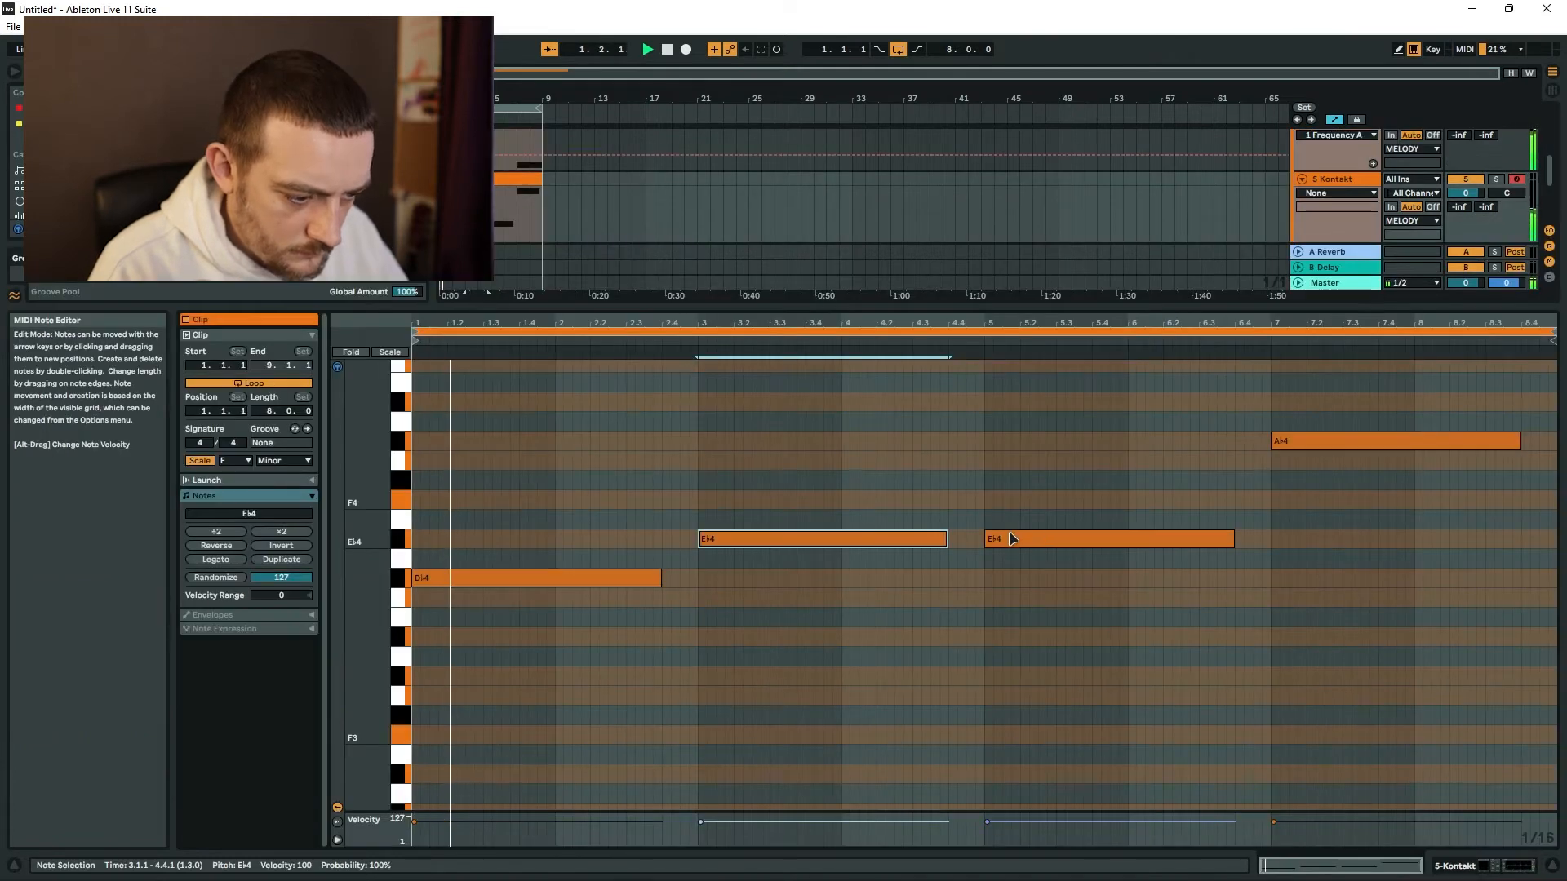
In the 5 Kontakt clip, lower the bar 5 E♭4 note to D♭4 and lengthen both D♭4 notes toward the notes that follow.
drag(1018, 547, 1020, 586)
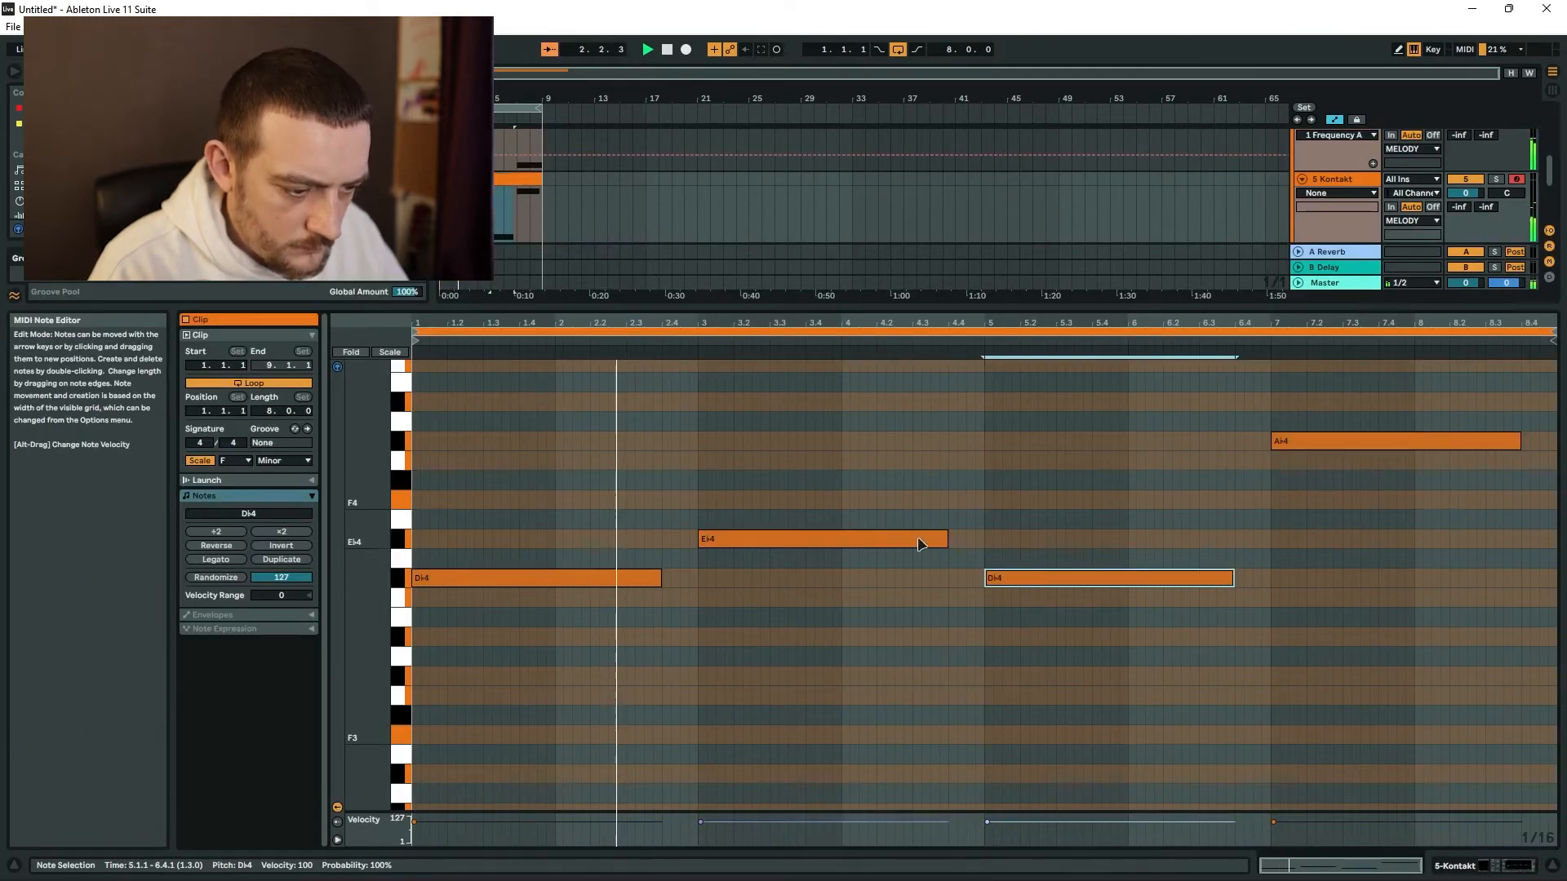
drag(661, 578, 688, 578)
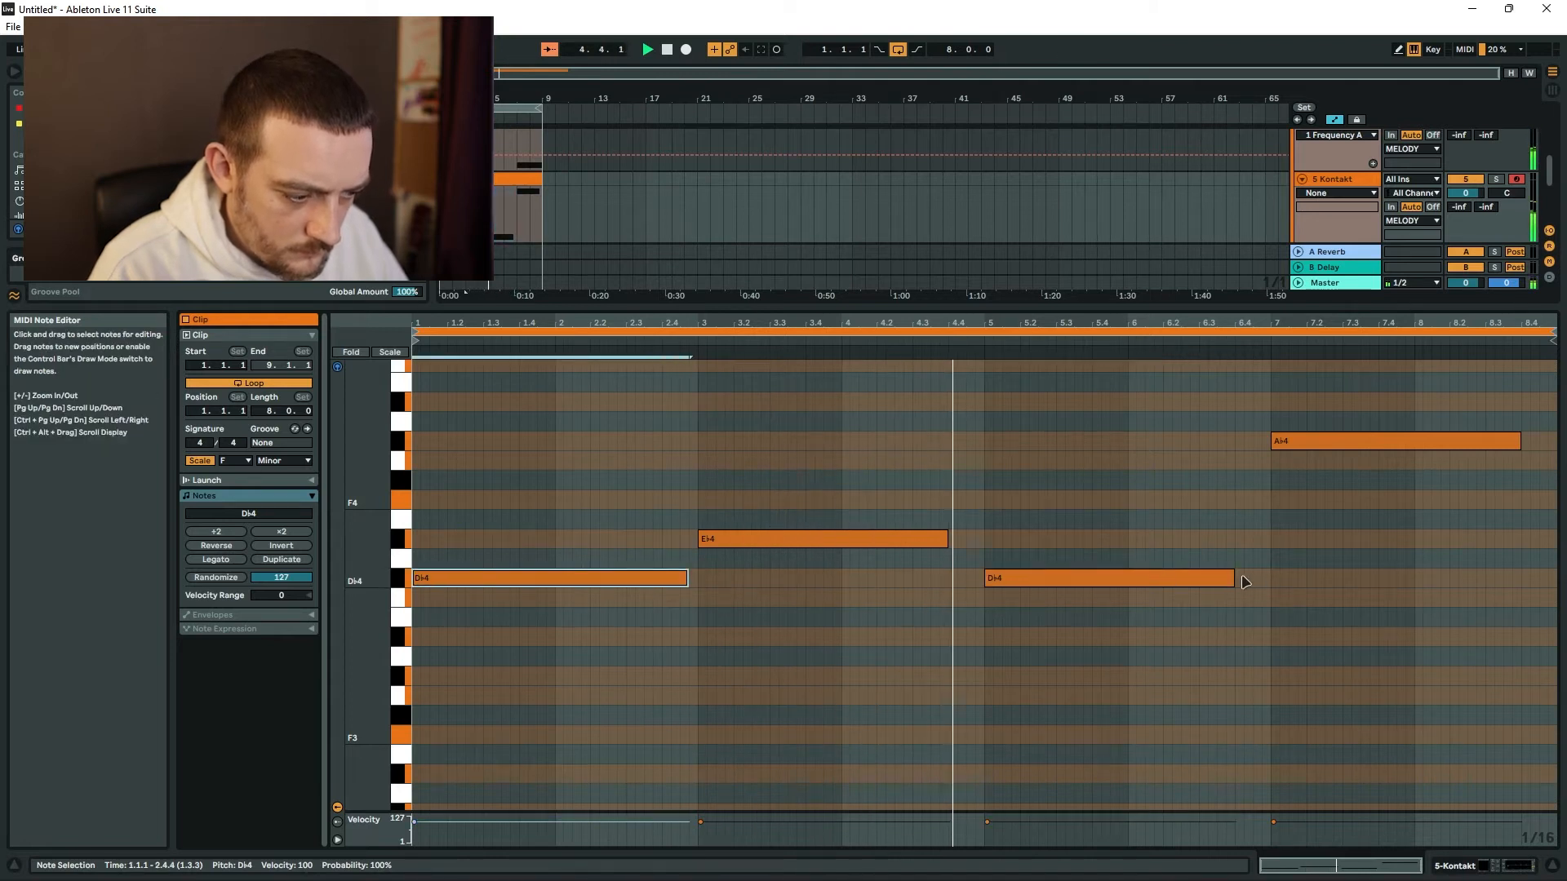
drag(1235, 577, 1250, 578)
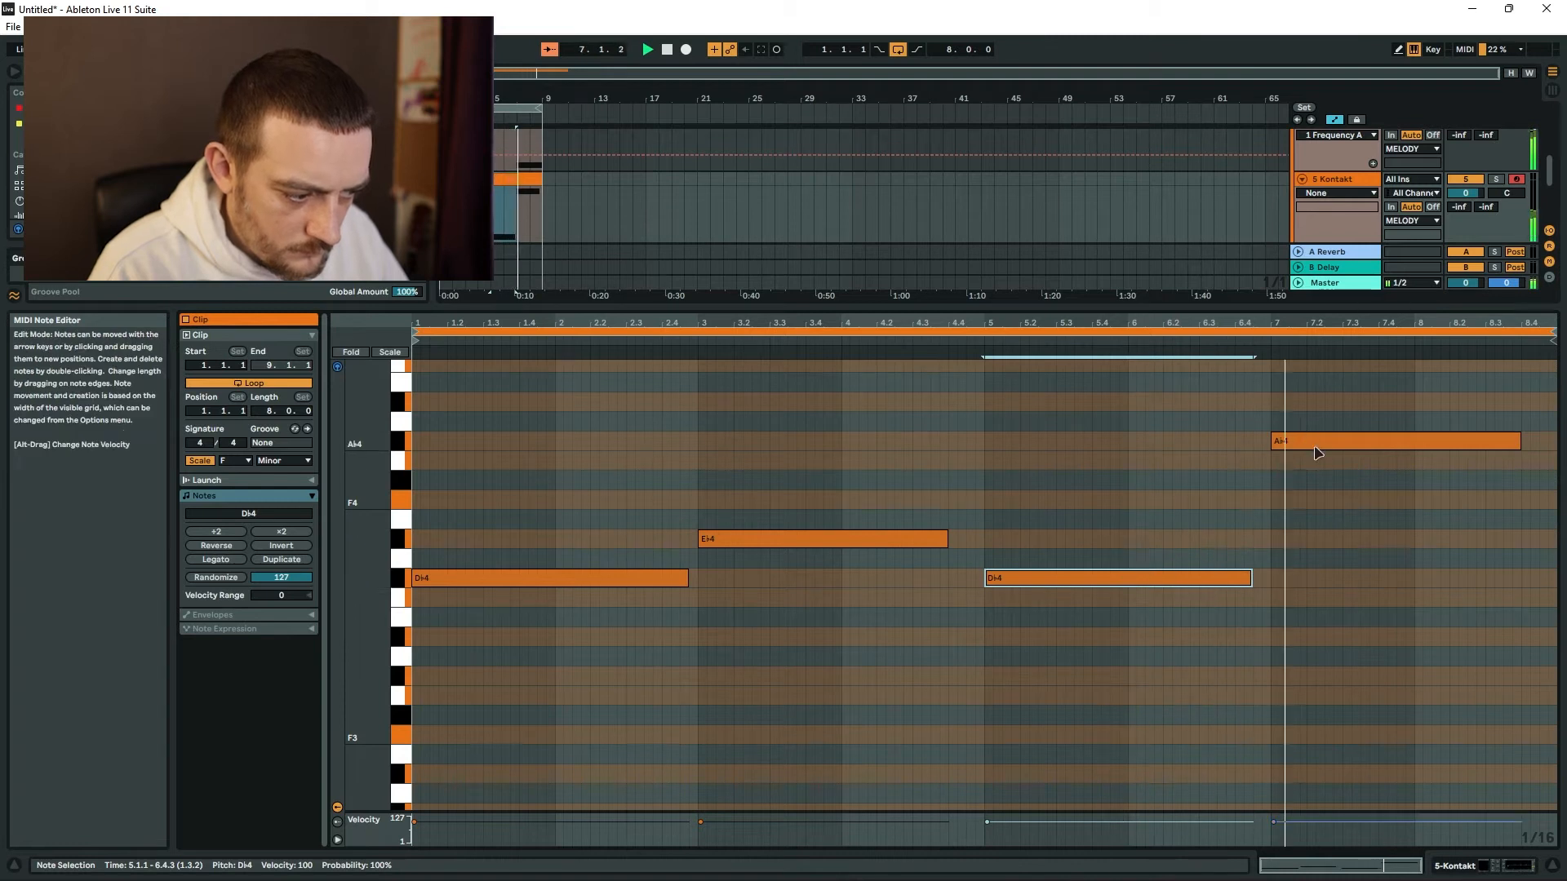
Solo the 5 Kontakt track, add ValhallaVintageVerb to it and set the reverb mix to 29.2%.
click(1495, 179)
drag(112, 76, 4, 74)
text(vintage verb)
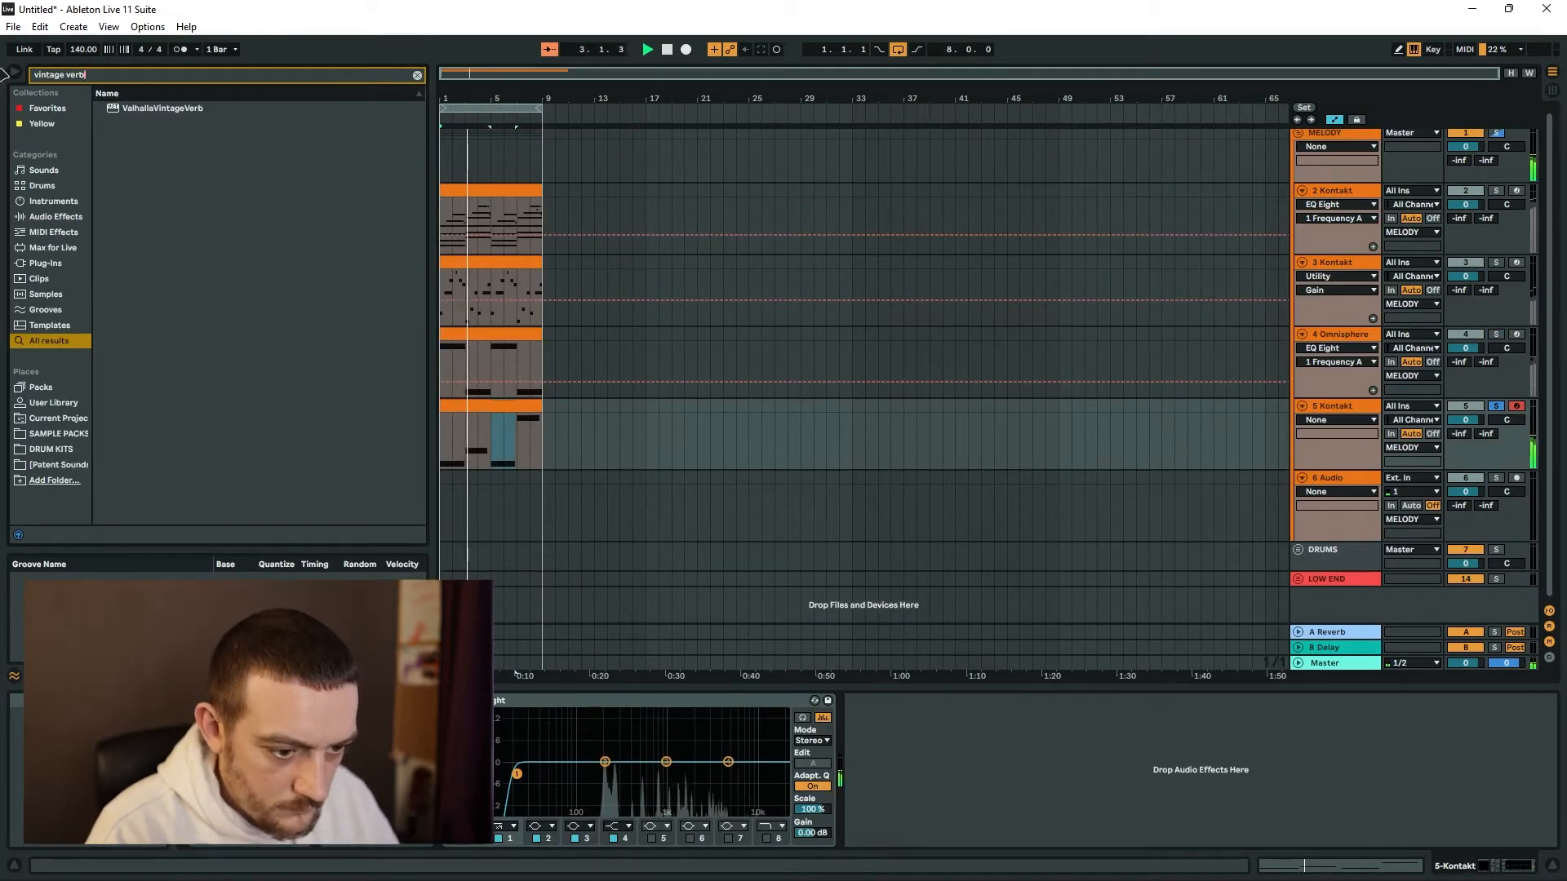
key(Down)
key(Return)
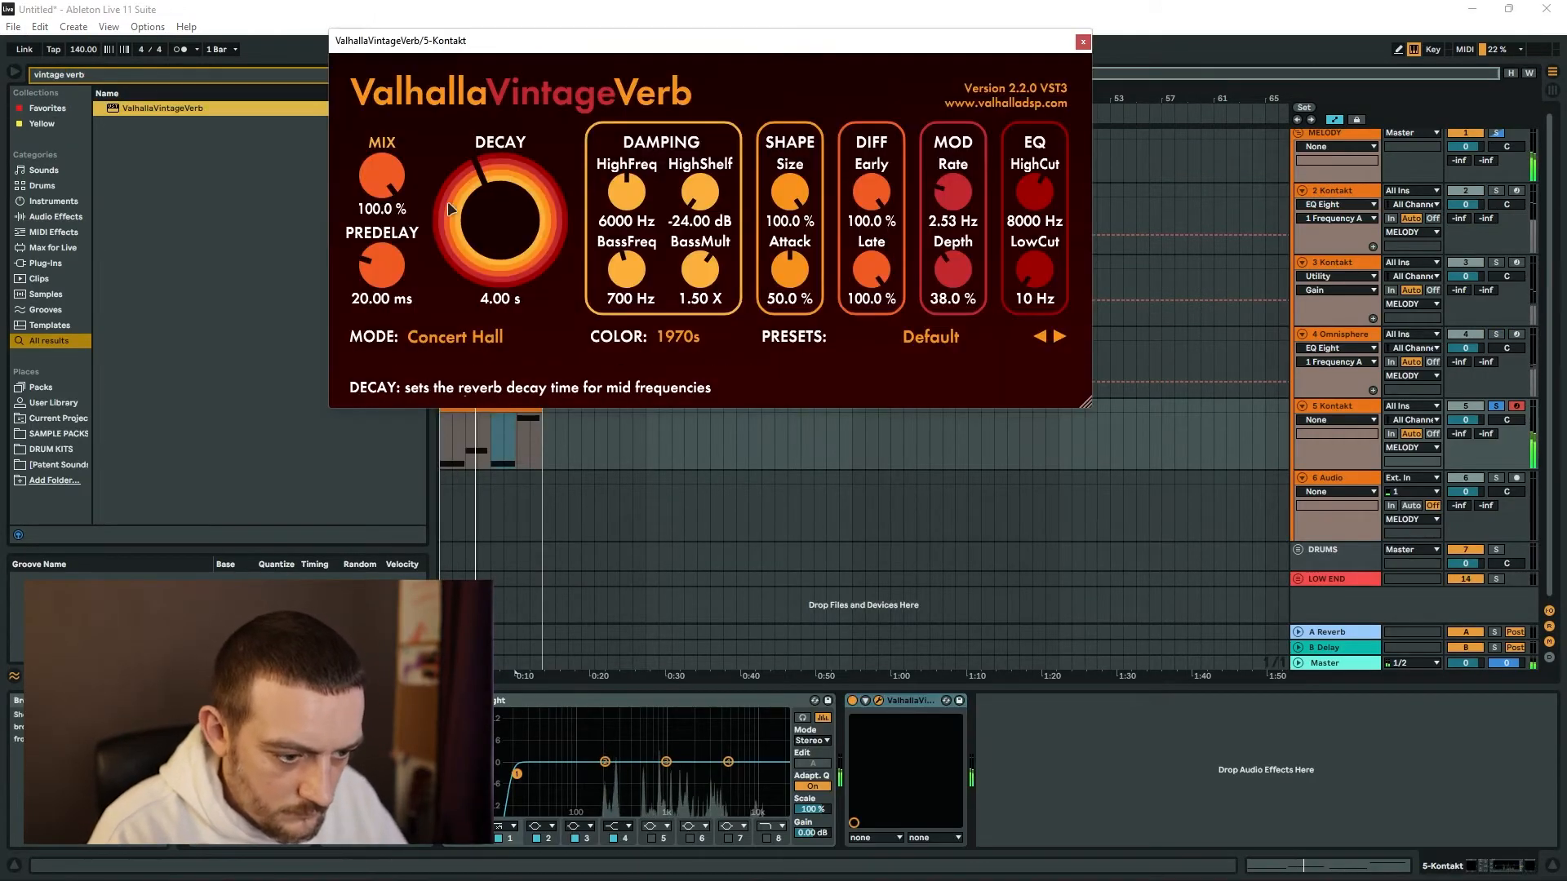
drag(382, 178, 379, 266)
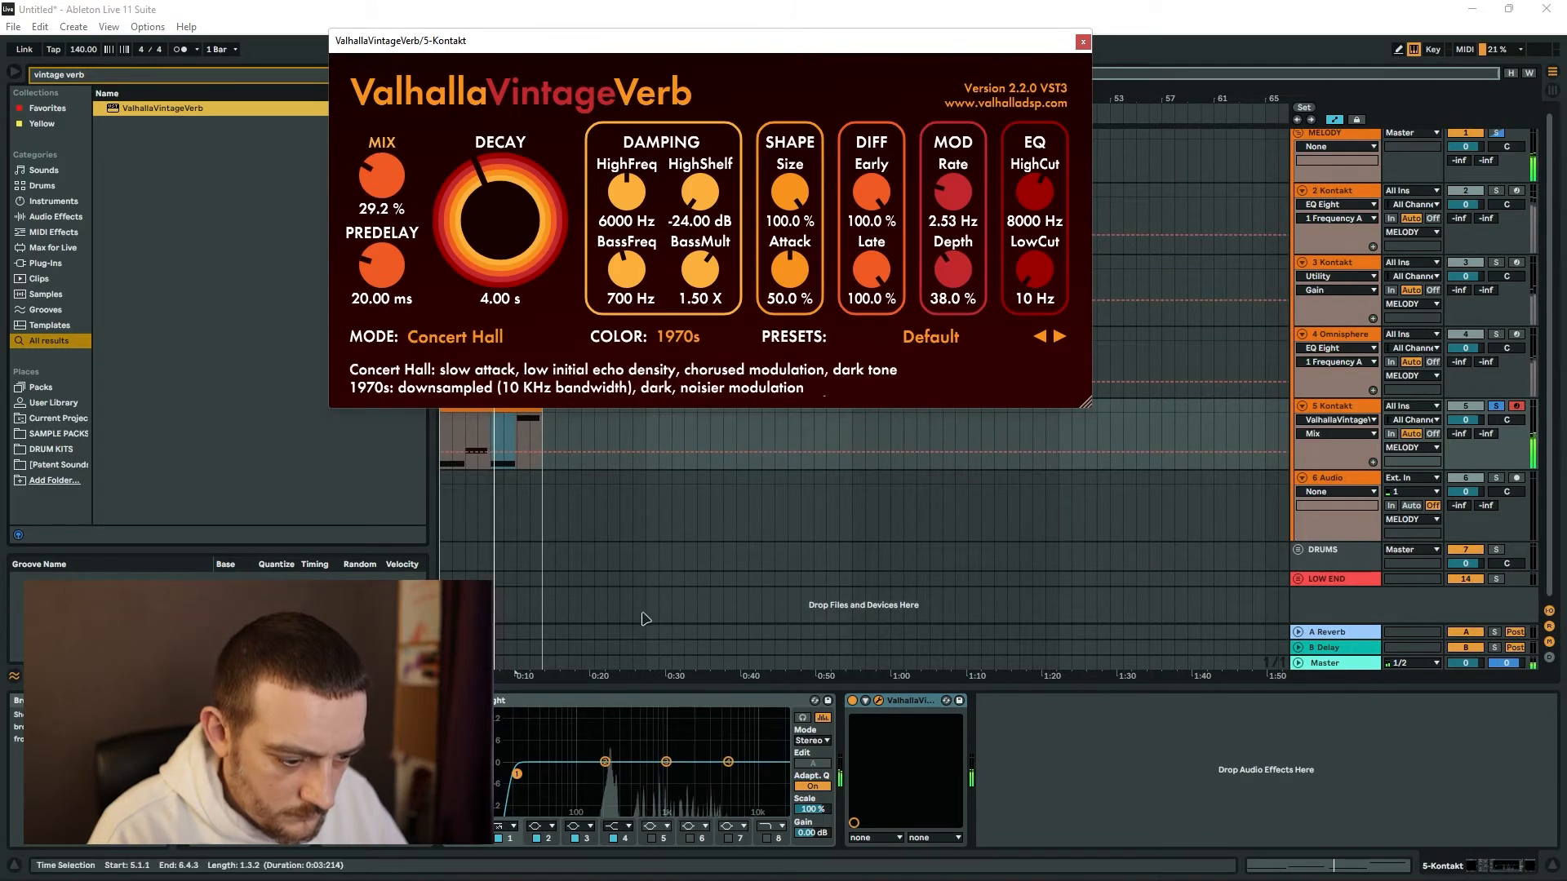
Make band 4 of the 5 Kontakt track's EQ Eight a lowered high cut, then unsolo the track and close the reverb window.
click(620, 832)
click(619, 815)
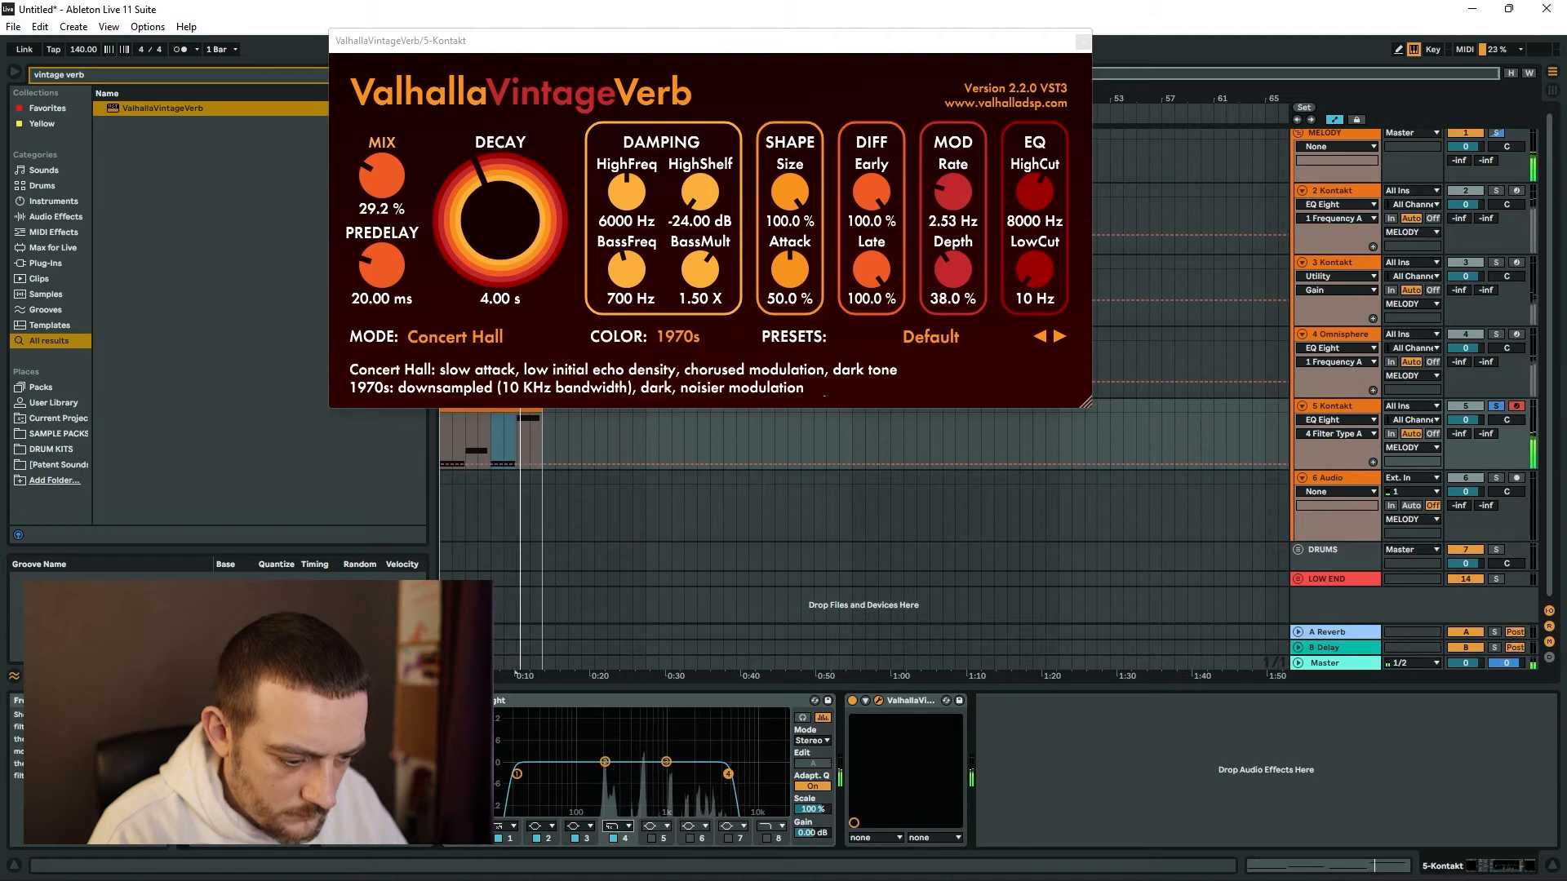
click(1495, 406)
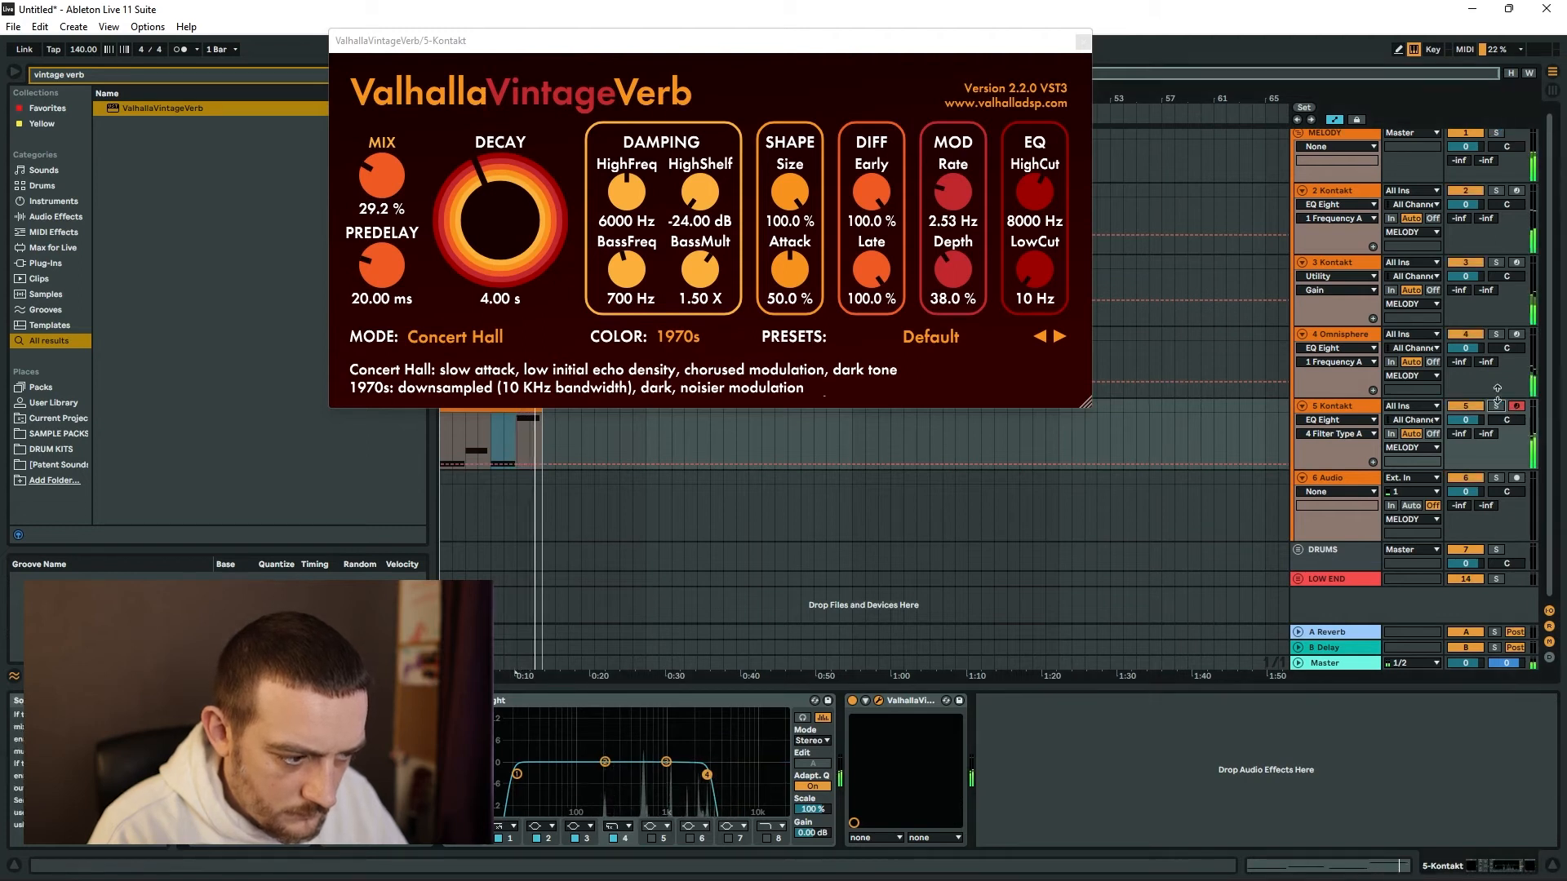
click(1083, 41)
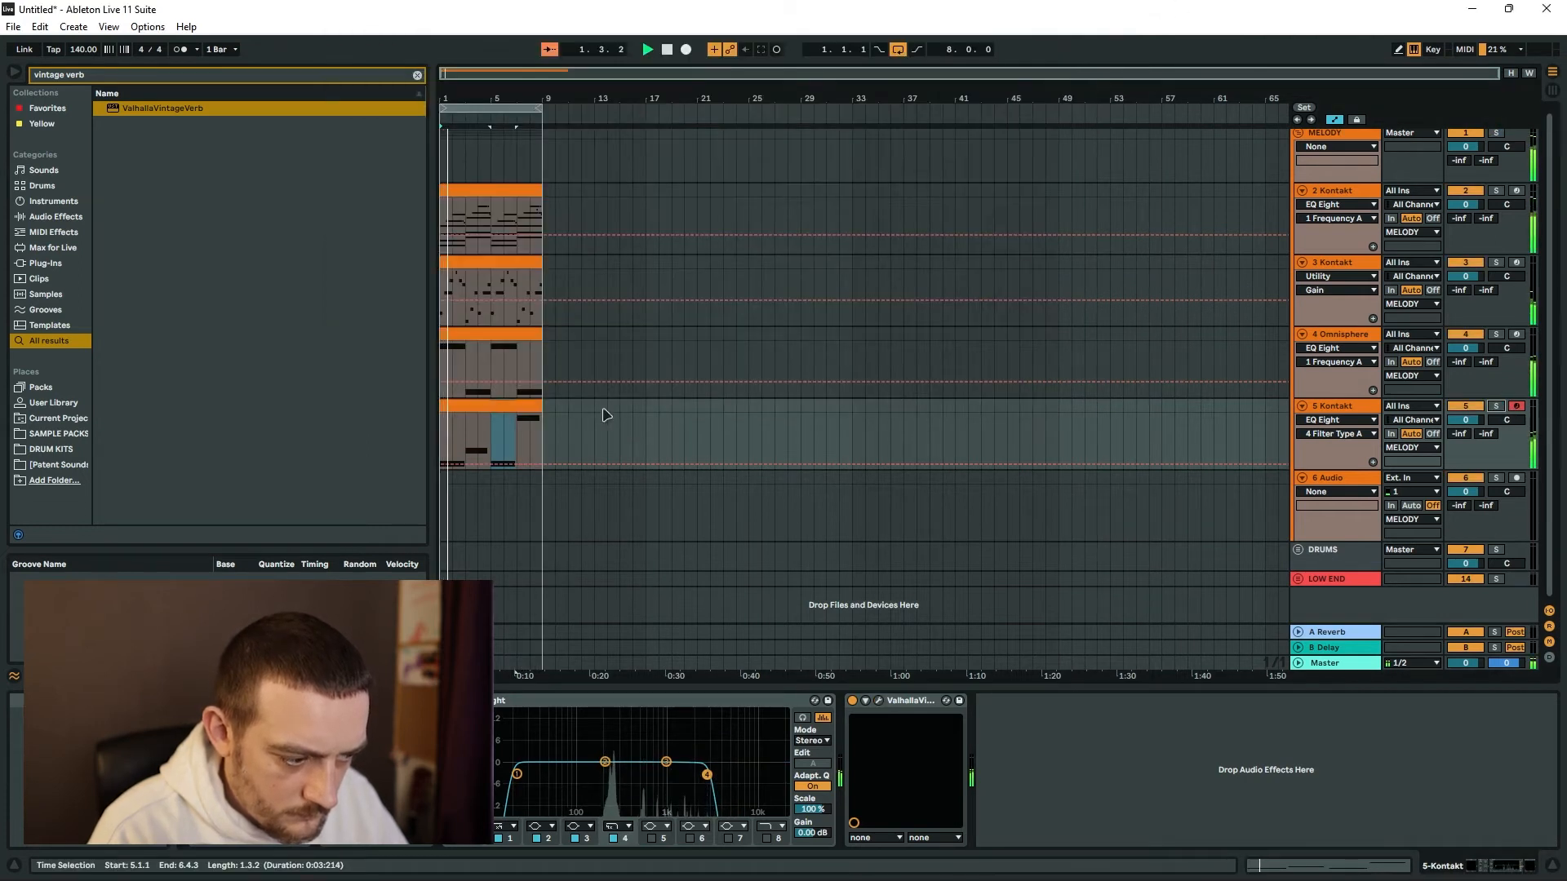
Place the strings clip only in bars 9–16, duplicate the other melody clips into those bars and extend the loop to 16 bars.
drag(506, 263, 614, 273)
click(470, 107)
key(ctrl+d)
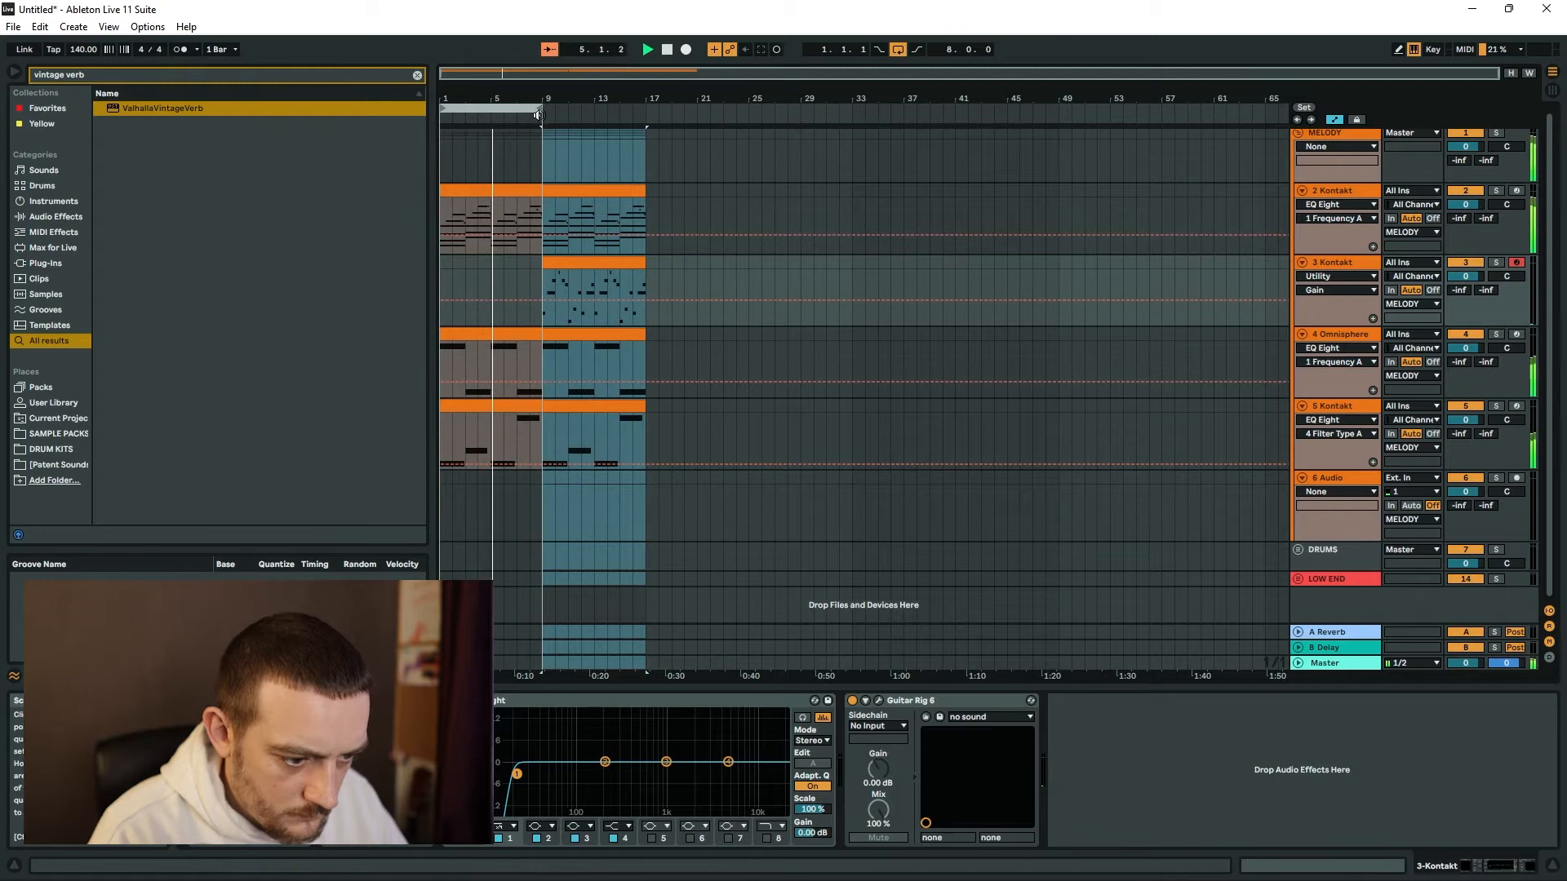
drag(545, 115, 645, 110)
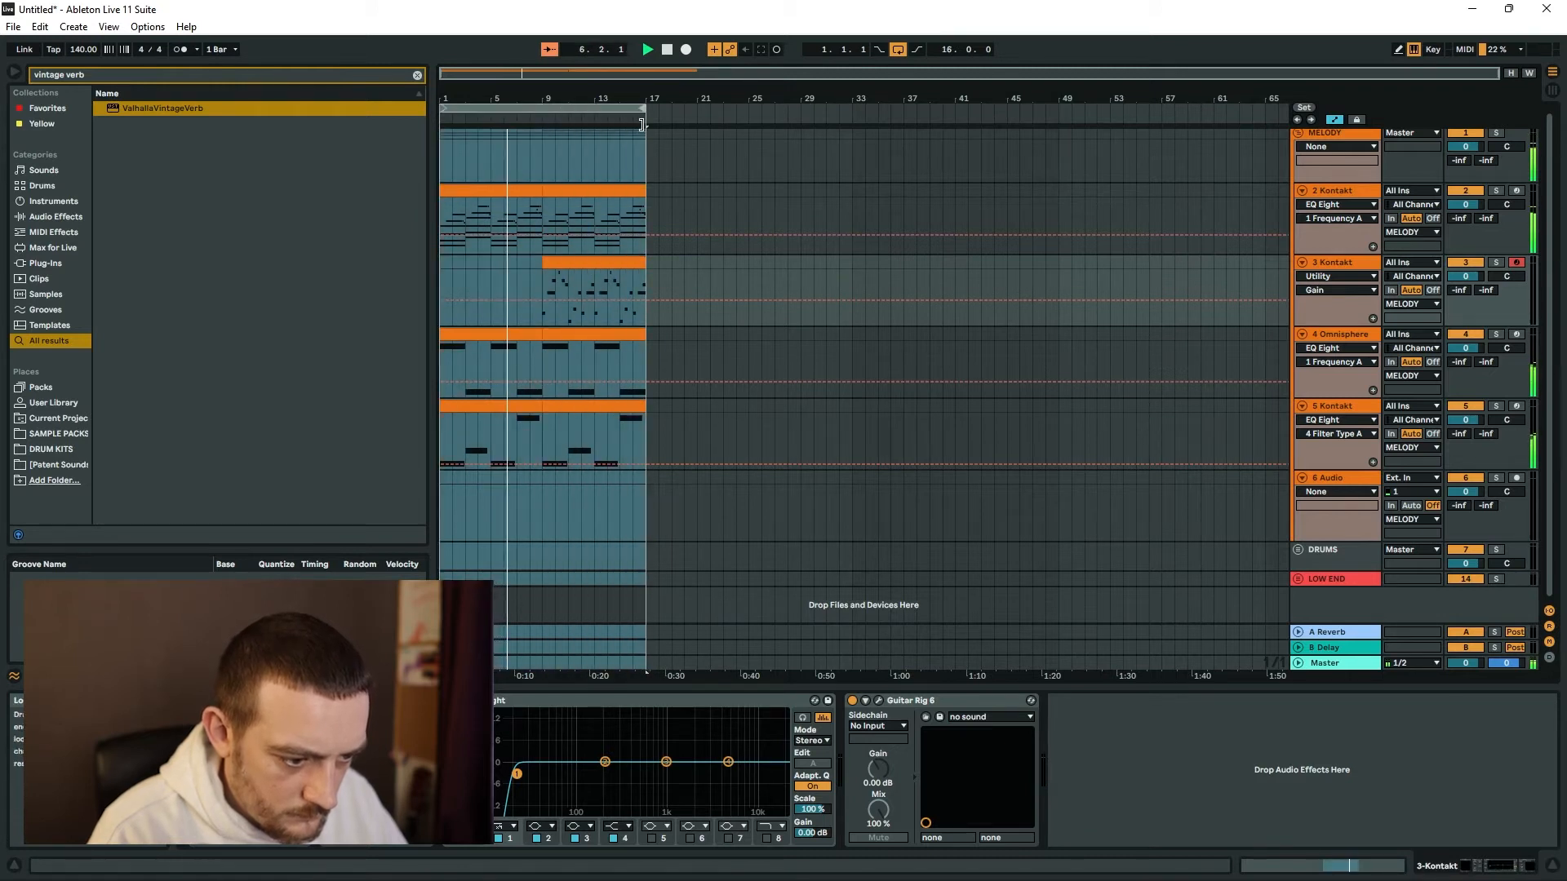
click(628, 278)
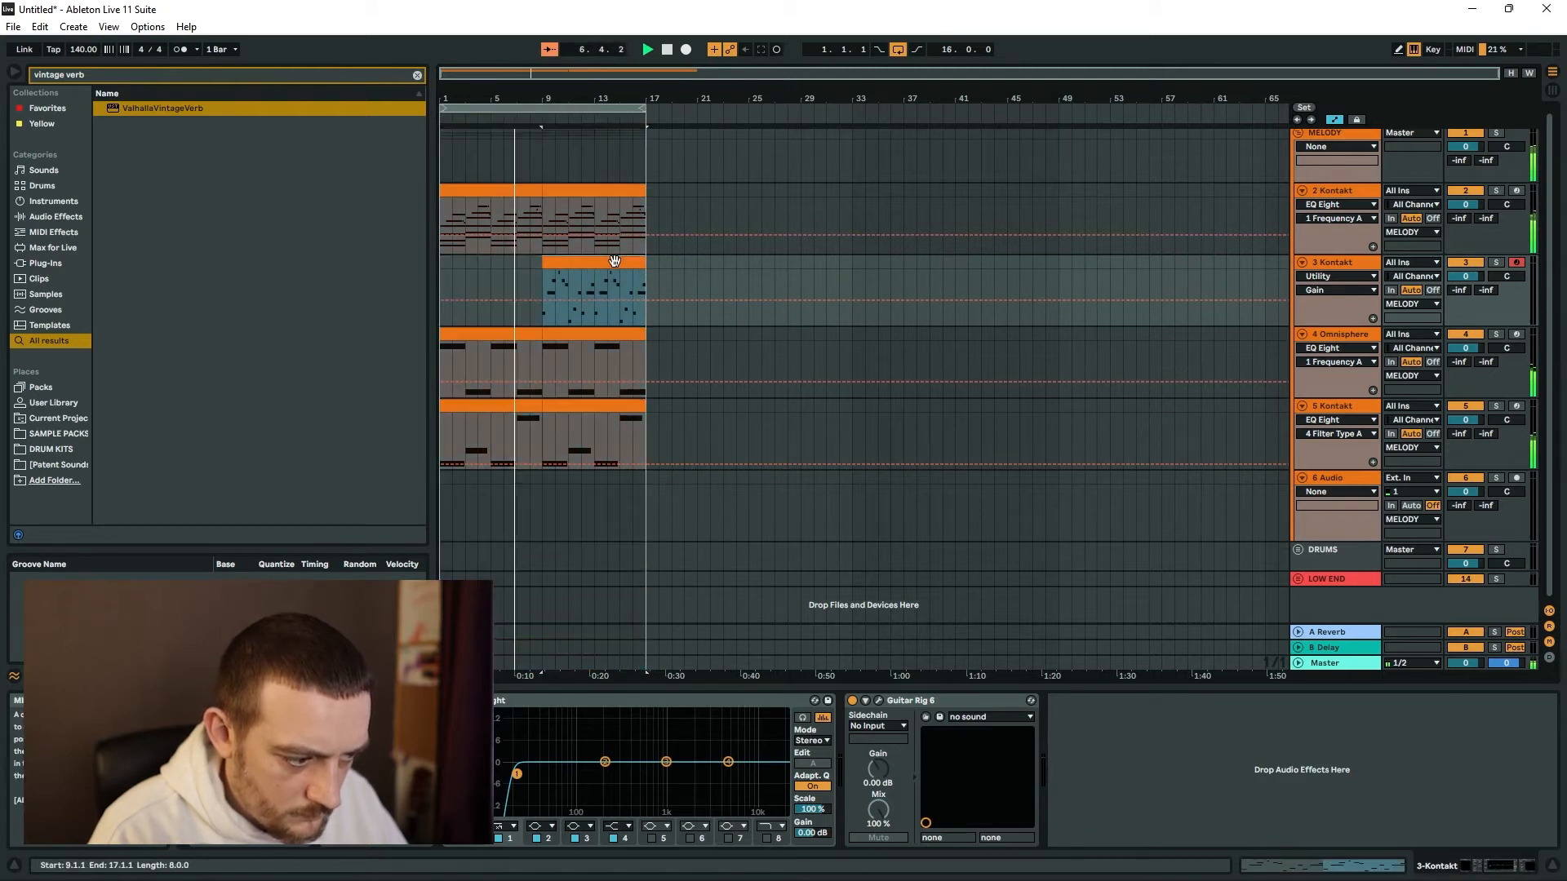
click(1348, 272)
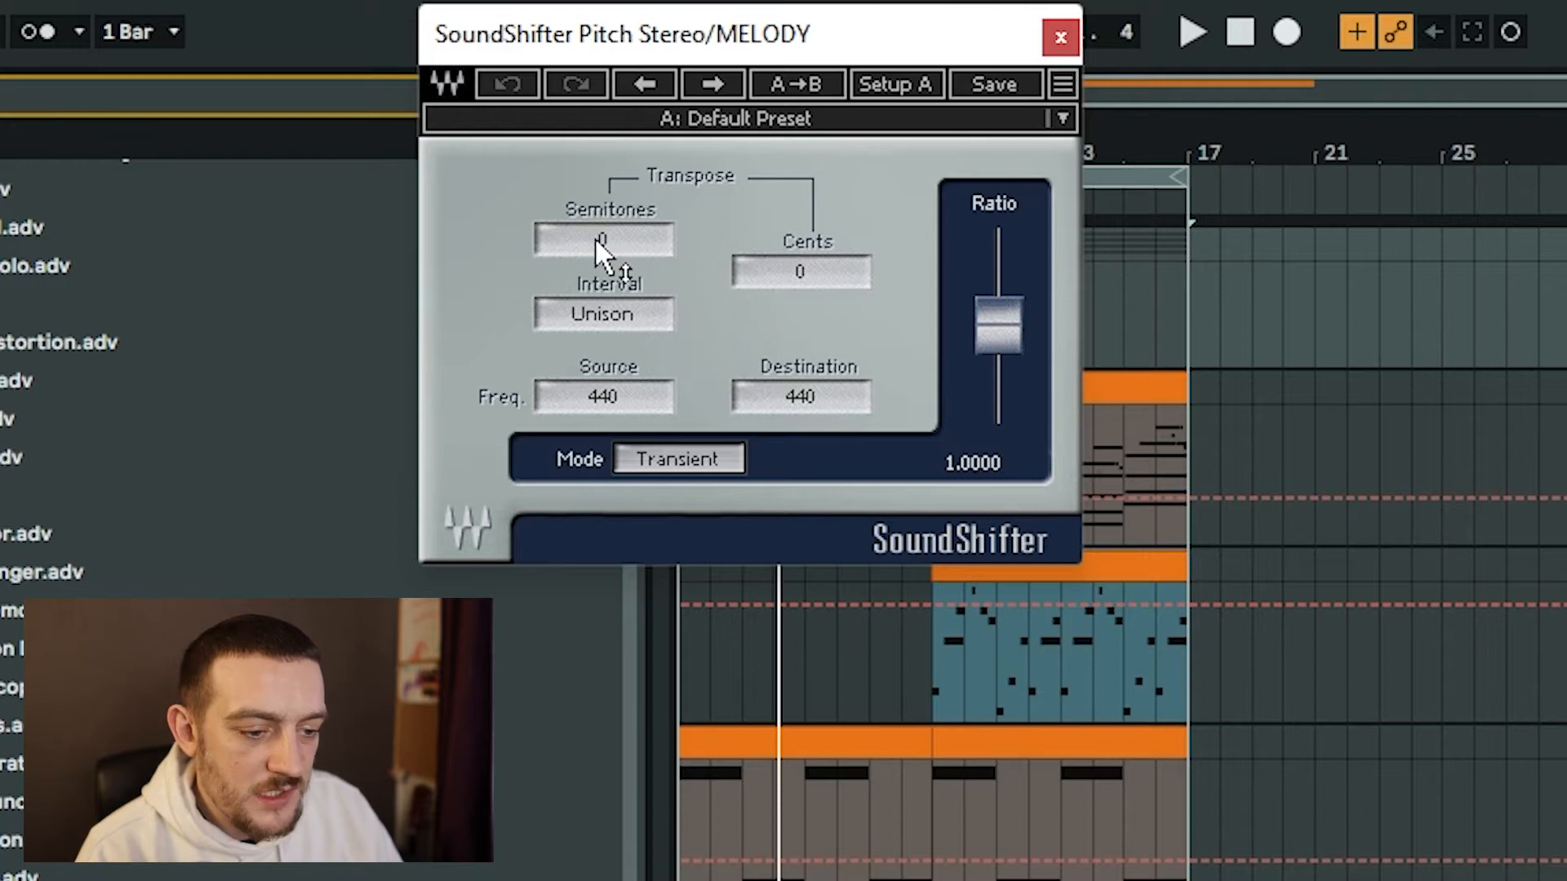
Audition SoundShifter Pitch on the MELODY group, transpose it by -1 semitone and change its processing mode from Transient.
key(space)
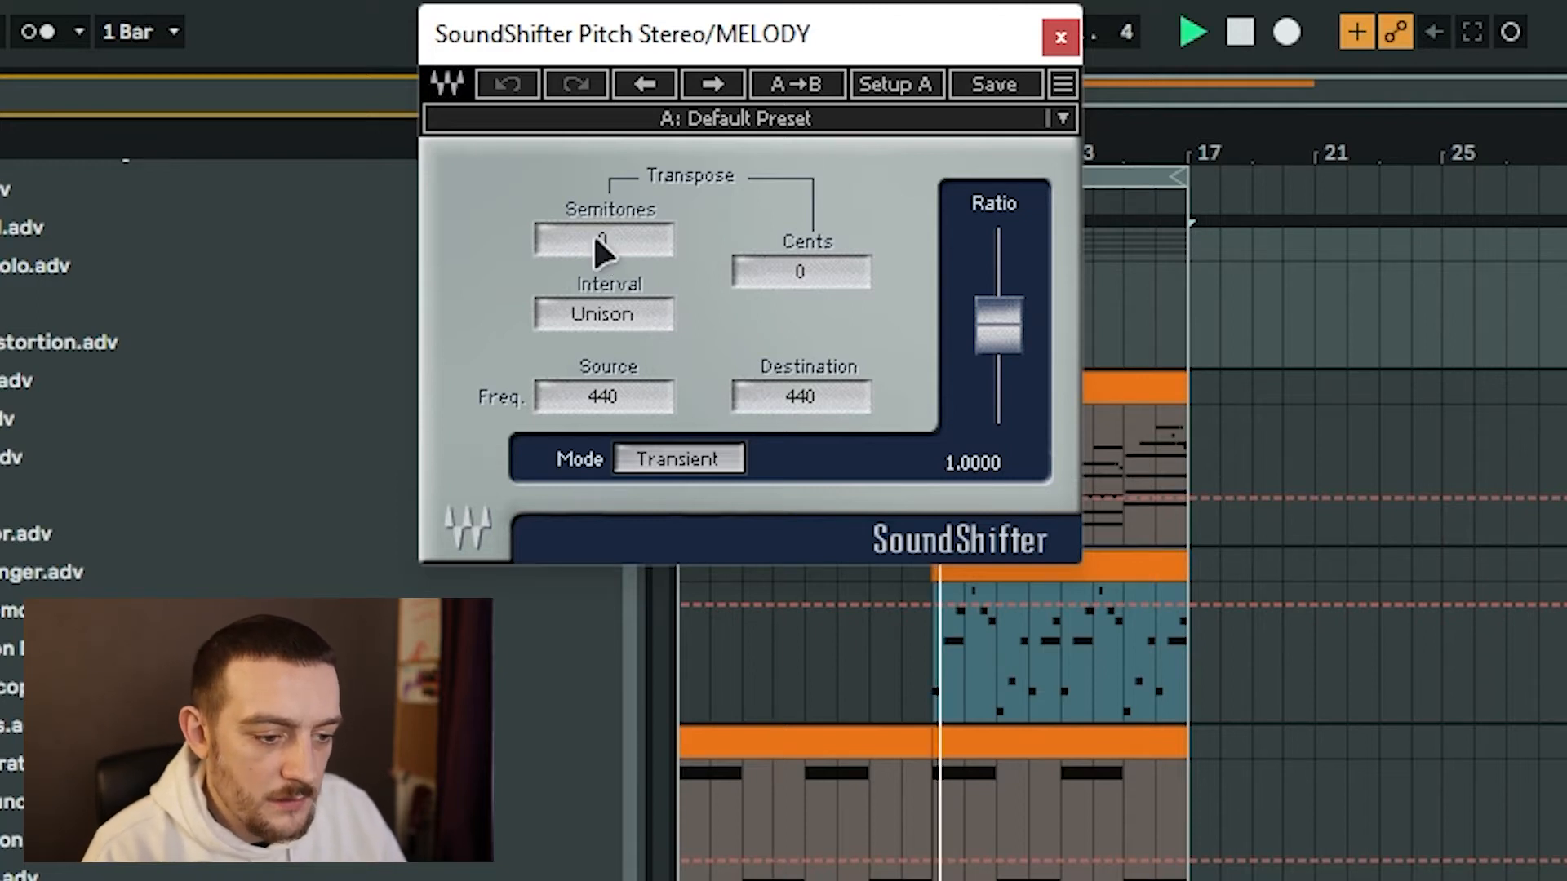
drag(594, 237, 595, 245)
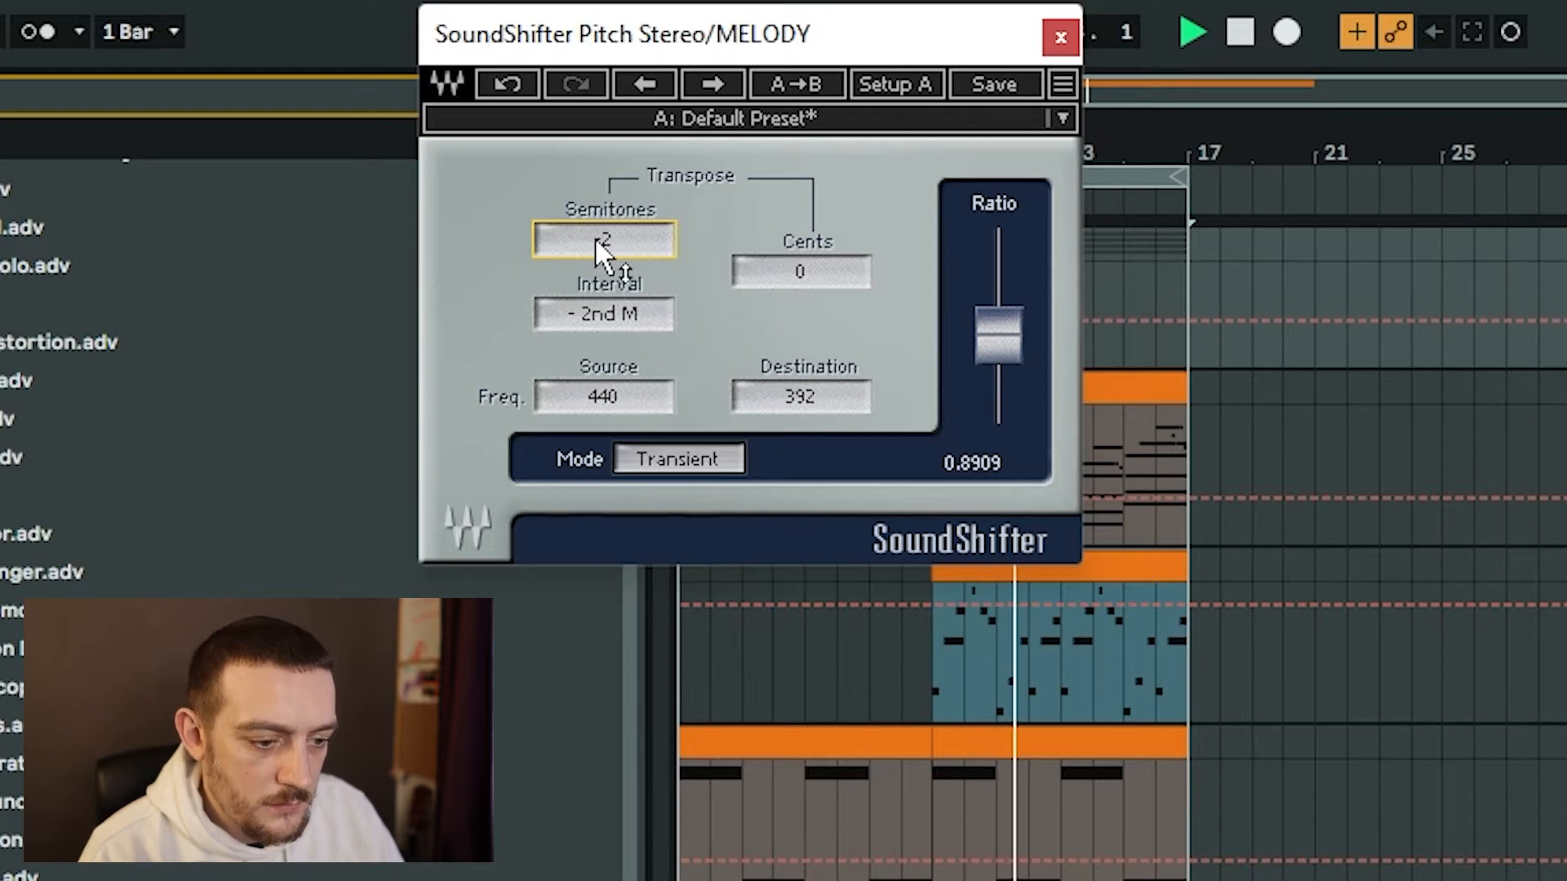
drag(576, 242, 579, 246)
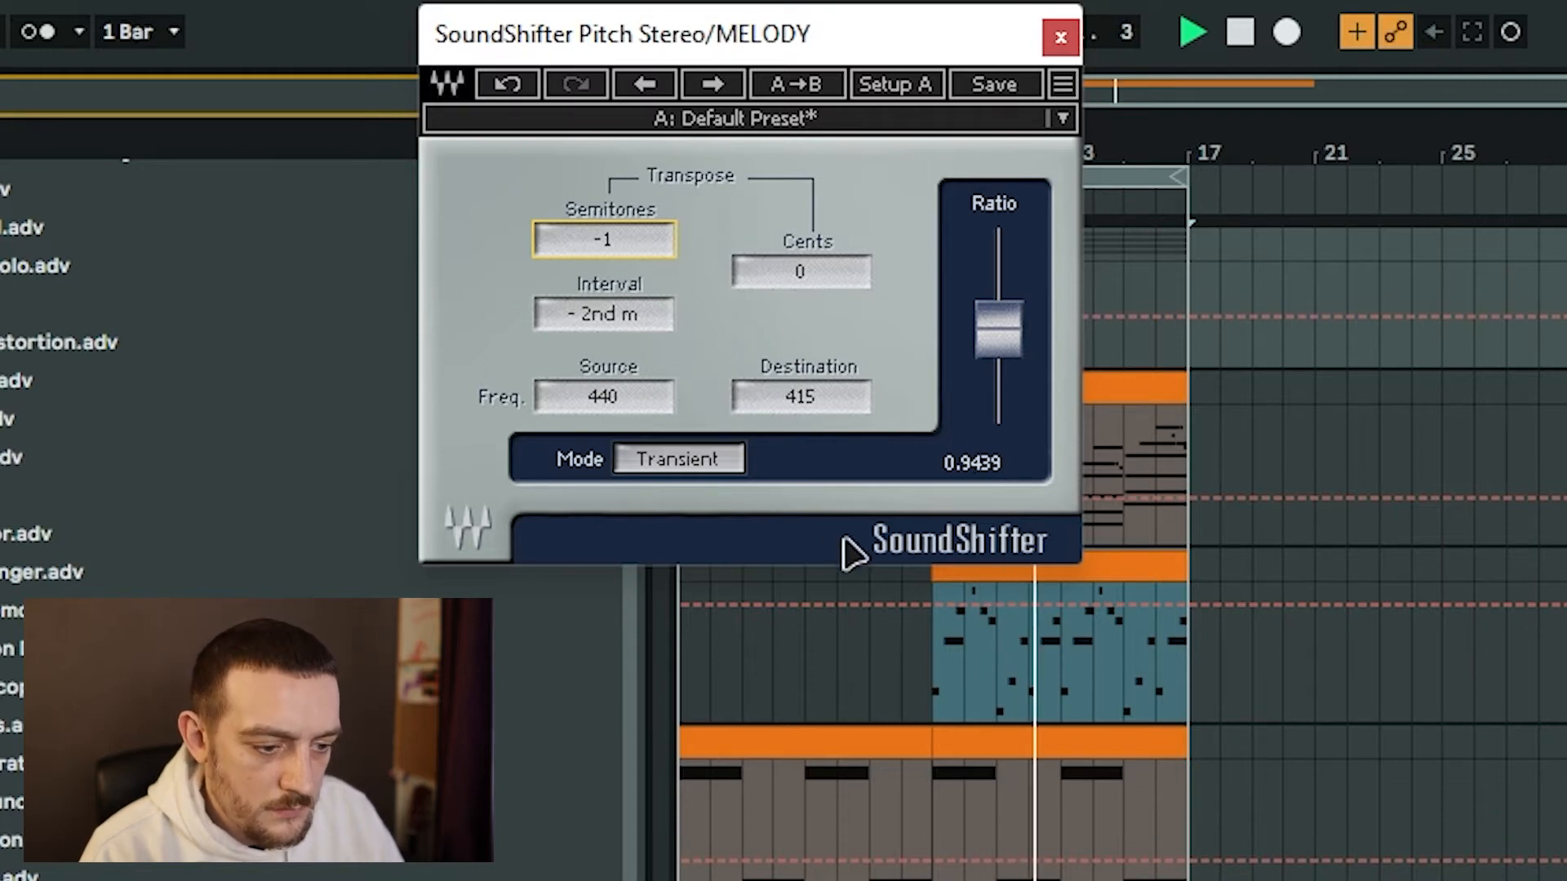
click(688, 459)
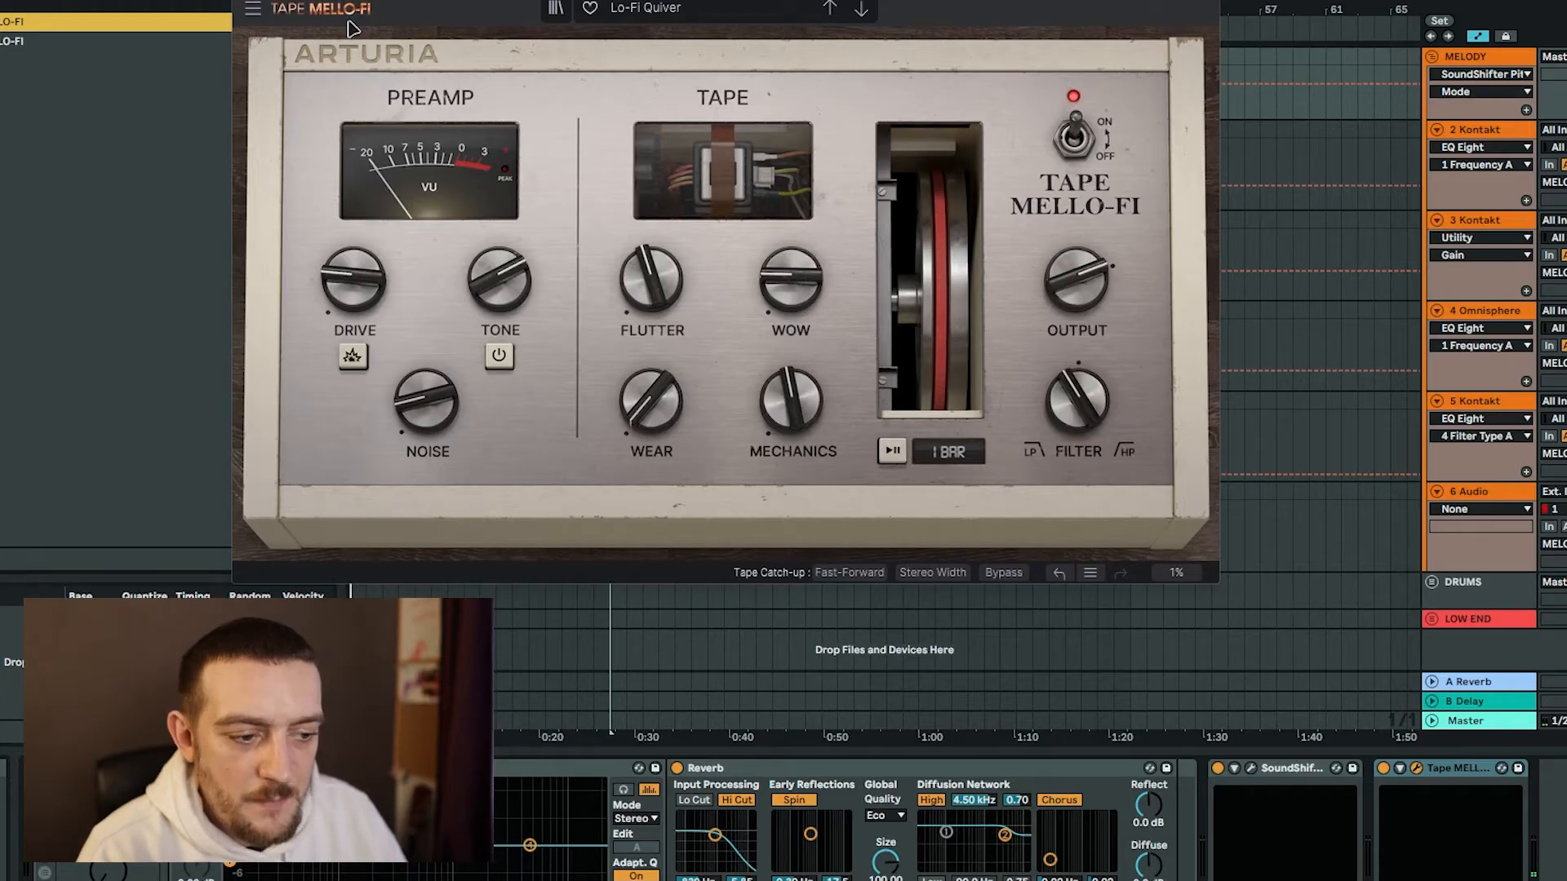
Switch Tape MELLO-FI on the MELODY group to the Fat Analog preset and adjust its filter.
click(860, 10)
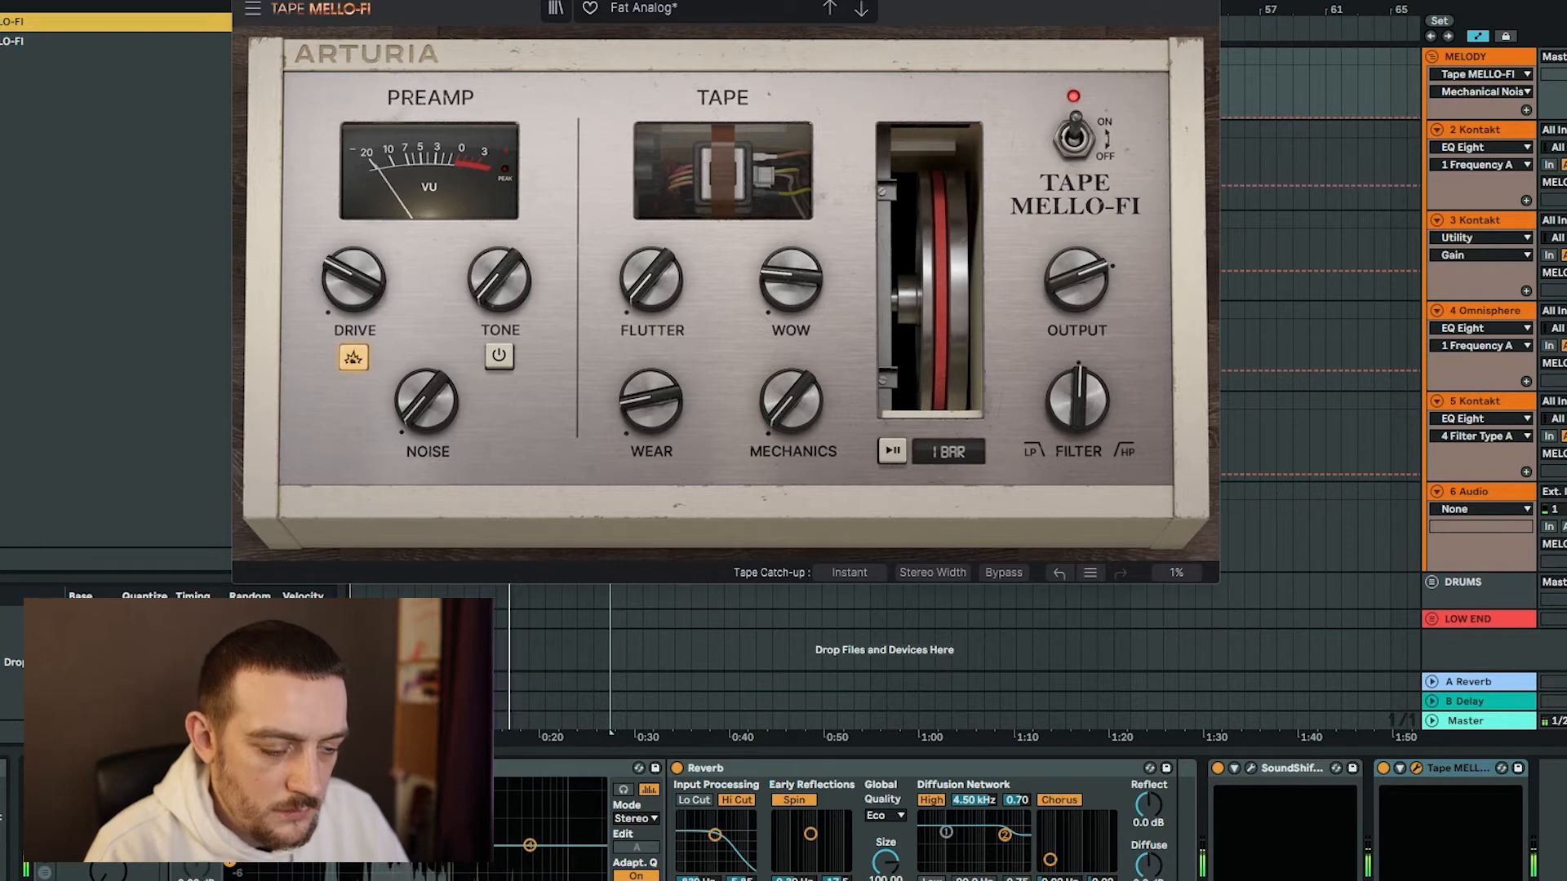
mouse_move(1070, 427)
mouse_down()
mouse_move(1080, 409)
mouse_move(1080, 457)
mouse_move(1080, 425)
mouse_up()
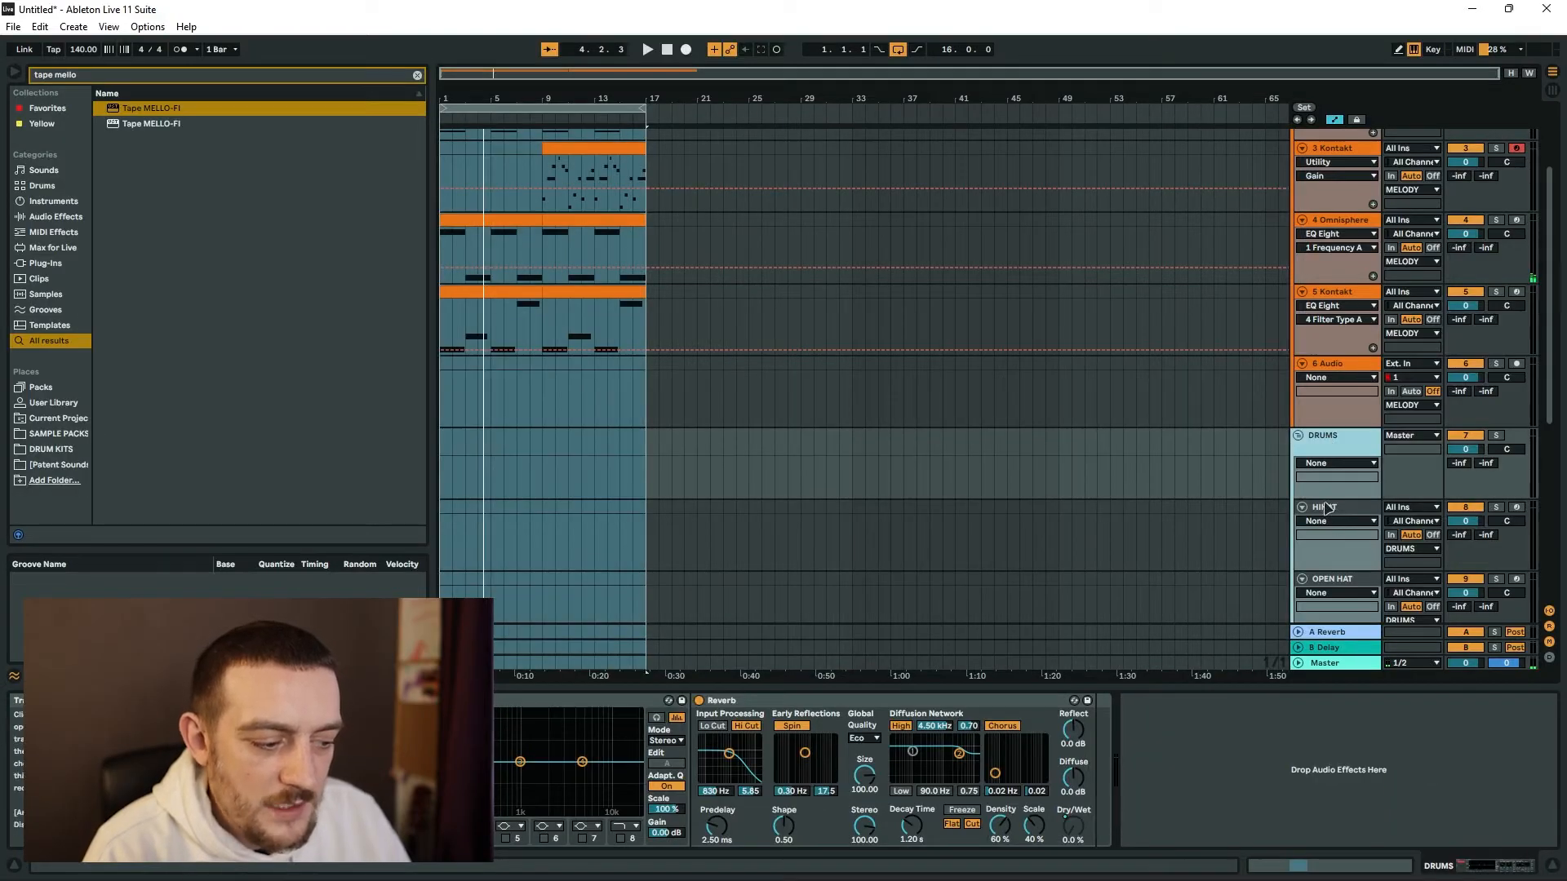
Fill the first four bars of the HIHAT clip with C3 hits on every eighth note.
double_click(512, 701)
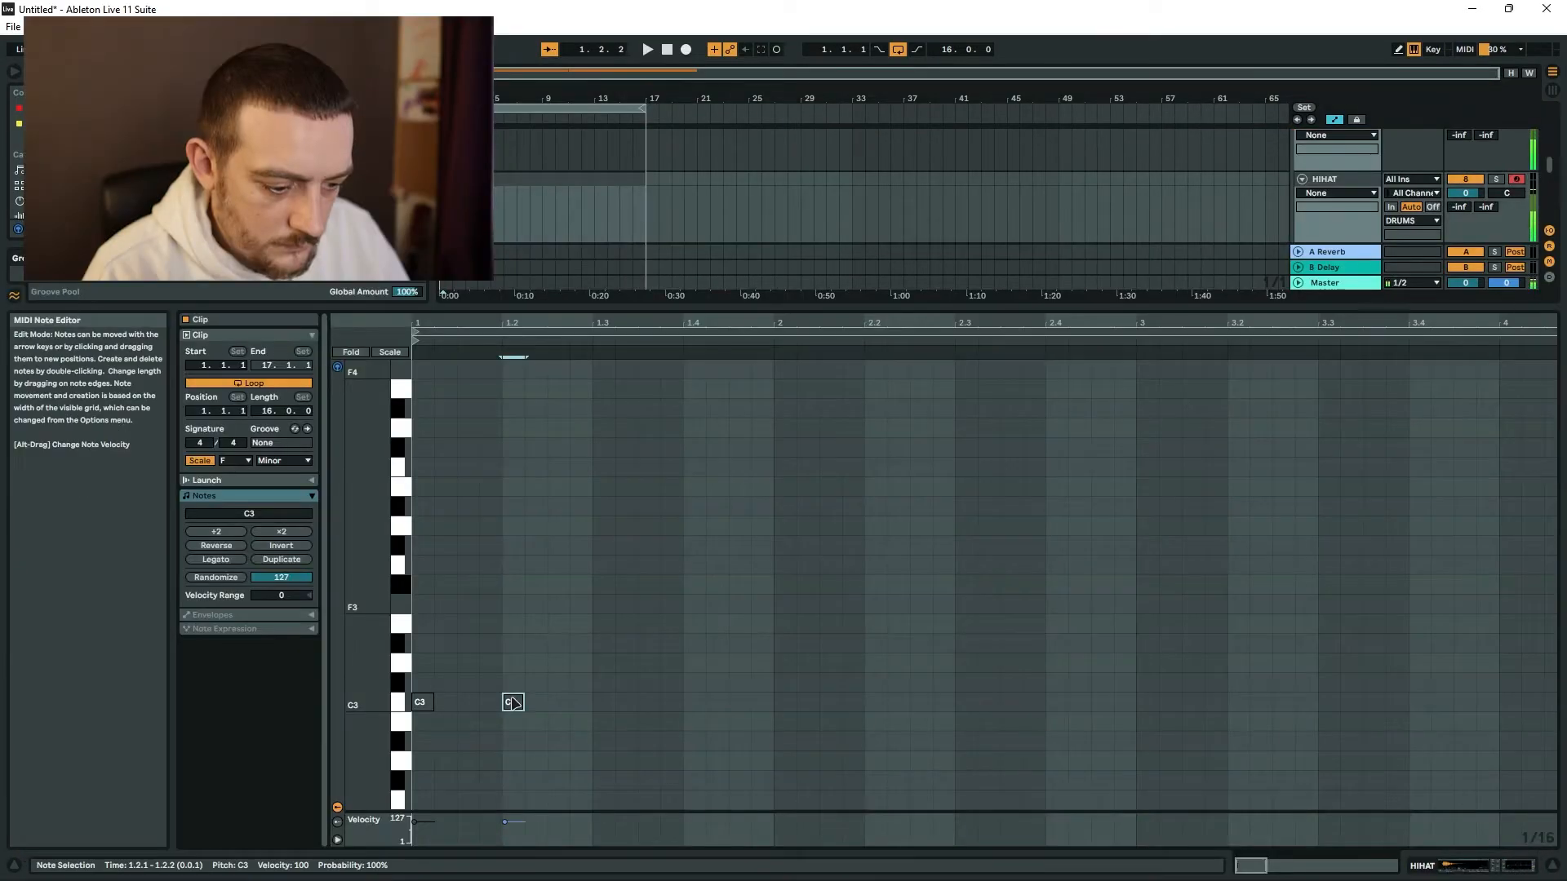
key(ctrl+a)
drag(424, 705, 599, 708)
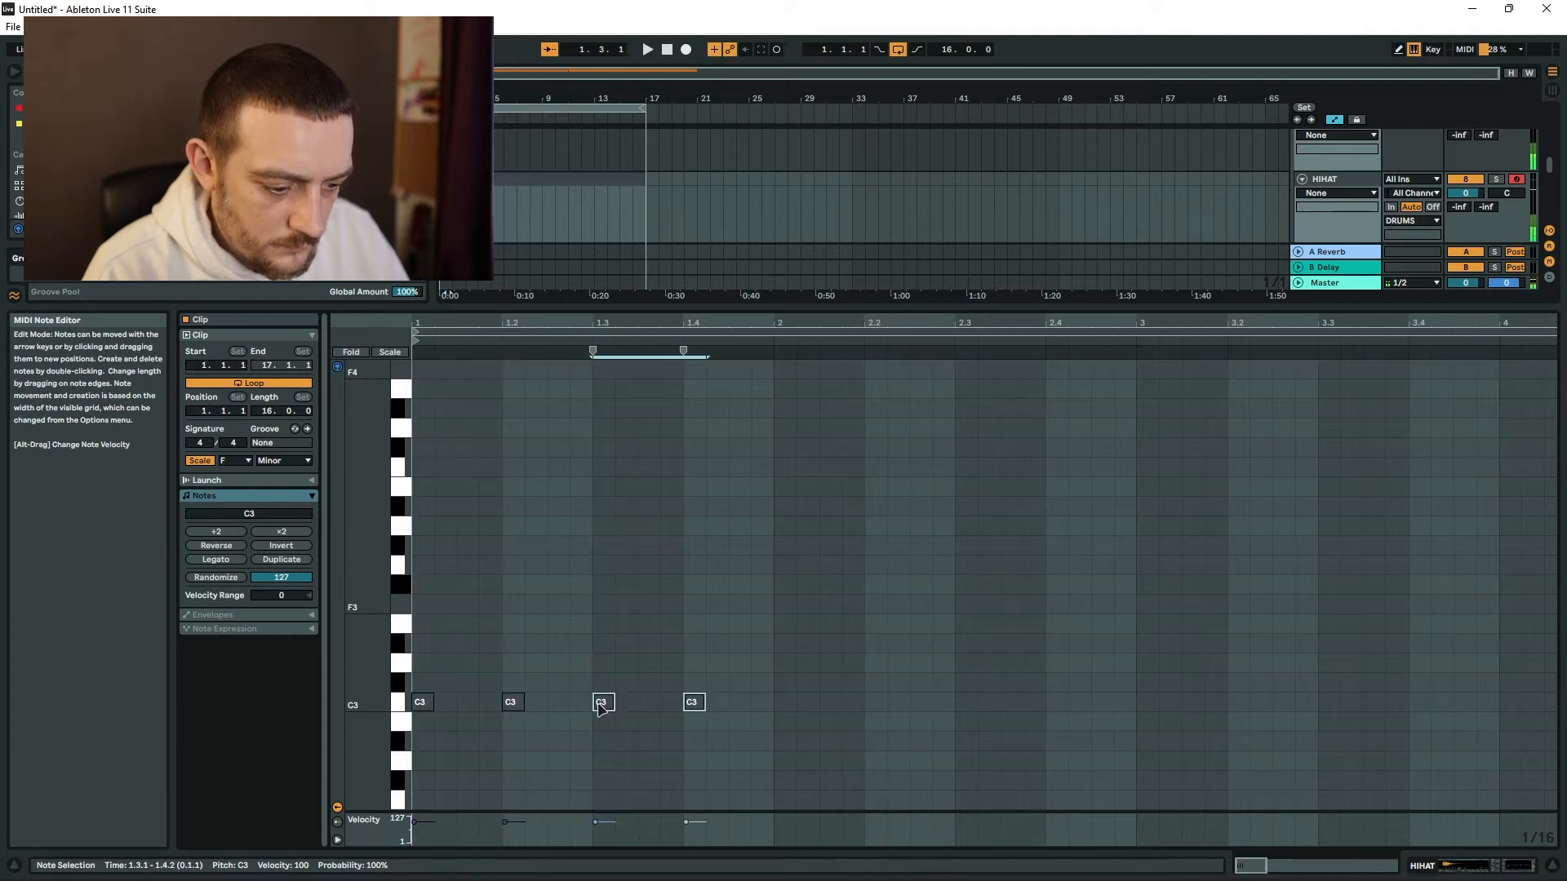
key(ctrl+a)
drag(429, 707, 791, 718)
key(ctrl+a)
drag(418, 705, 1162, 713)
key(ctrl+a)
drag(421, 703, 467, 707)
Lower the velocity of the off-beat hi-hat notes to 23 and shorten the hi-hat clip to four bars.
key(space)
drag(460, 821, 461, 838)
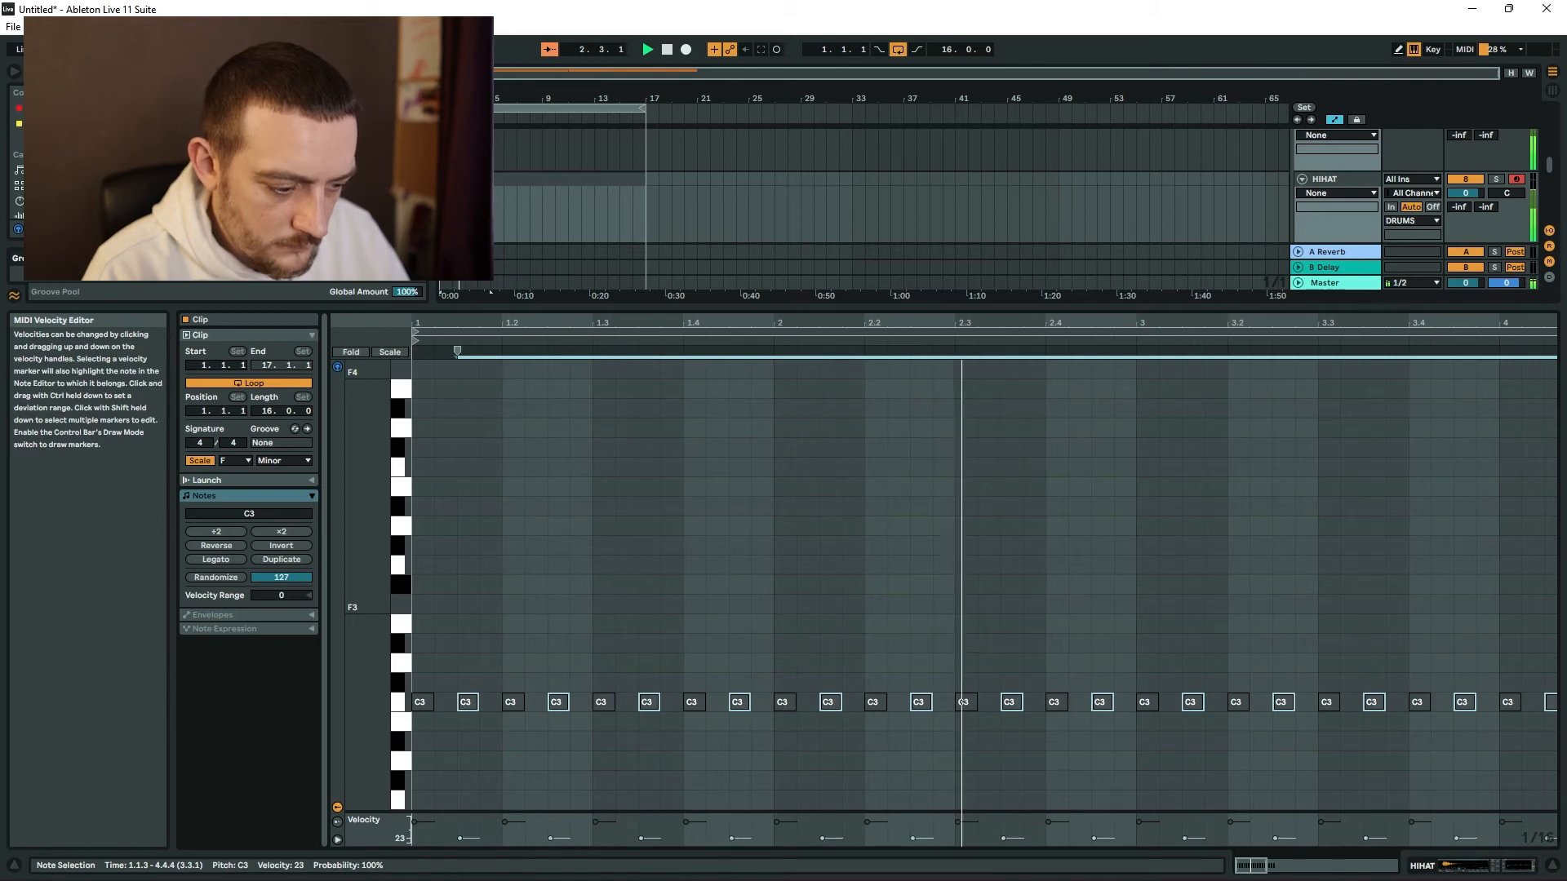
click(634, 185)
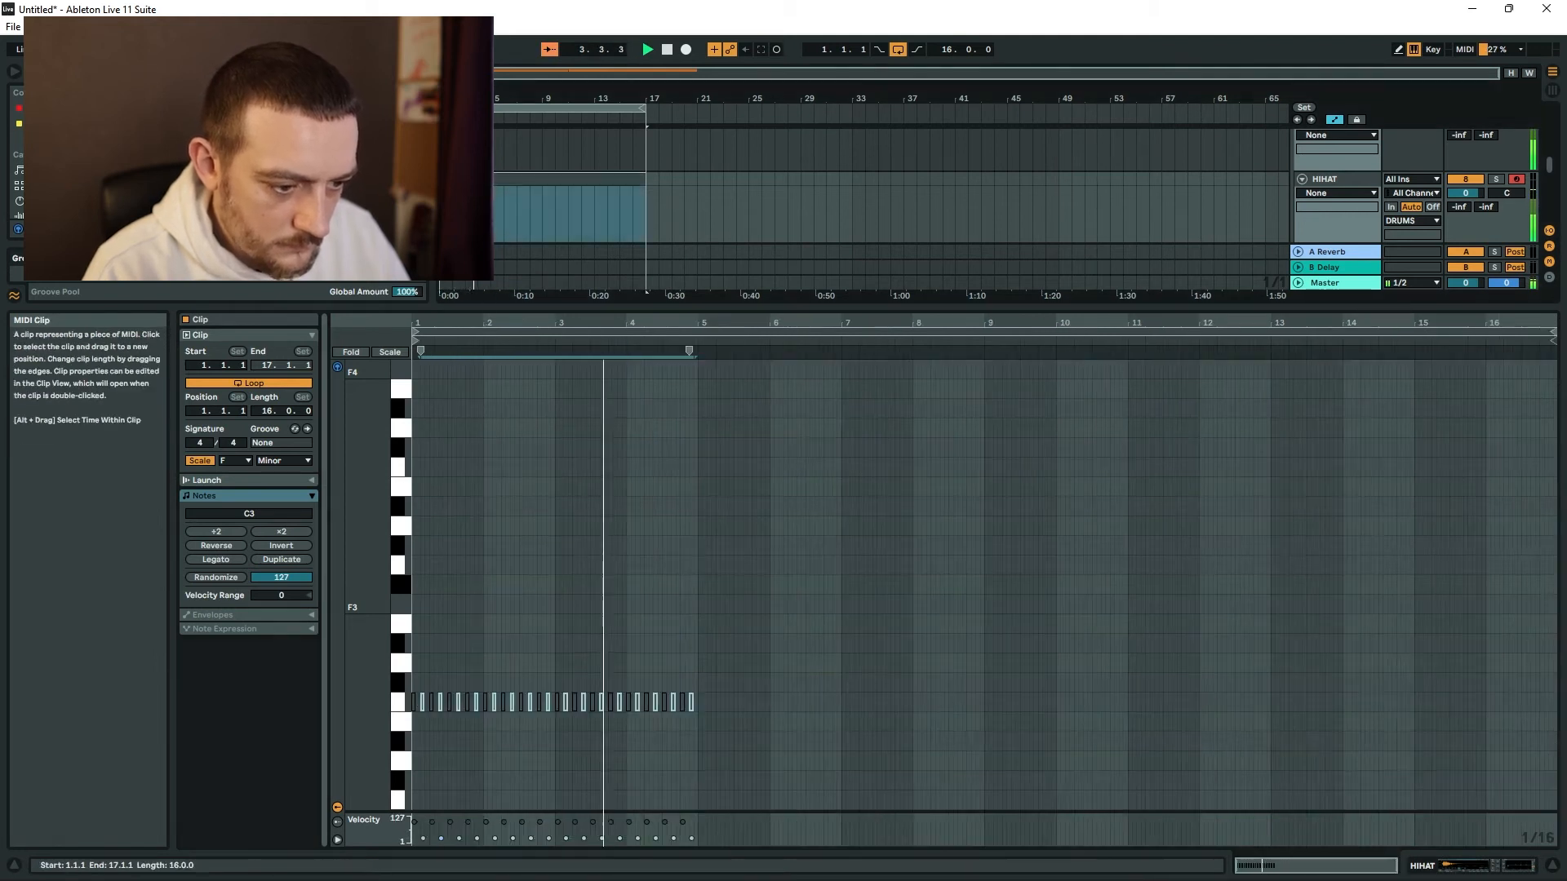
drag(642, 181, 491, 182)
key(space)
Add a B♭2 hi-hat note at 1.4.4 with velocity 11 and another lower-pitched note just before beat 4.3.
key(space)
click(601, 776)
key(space)
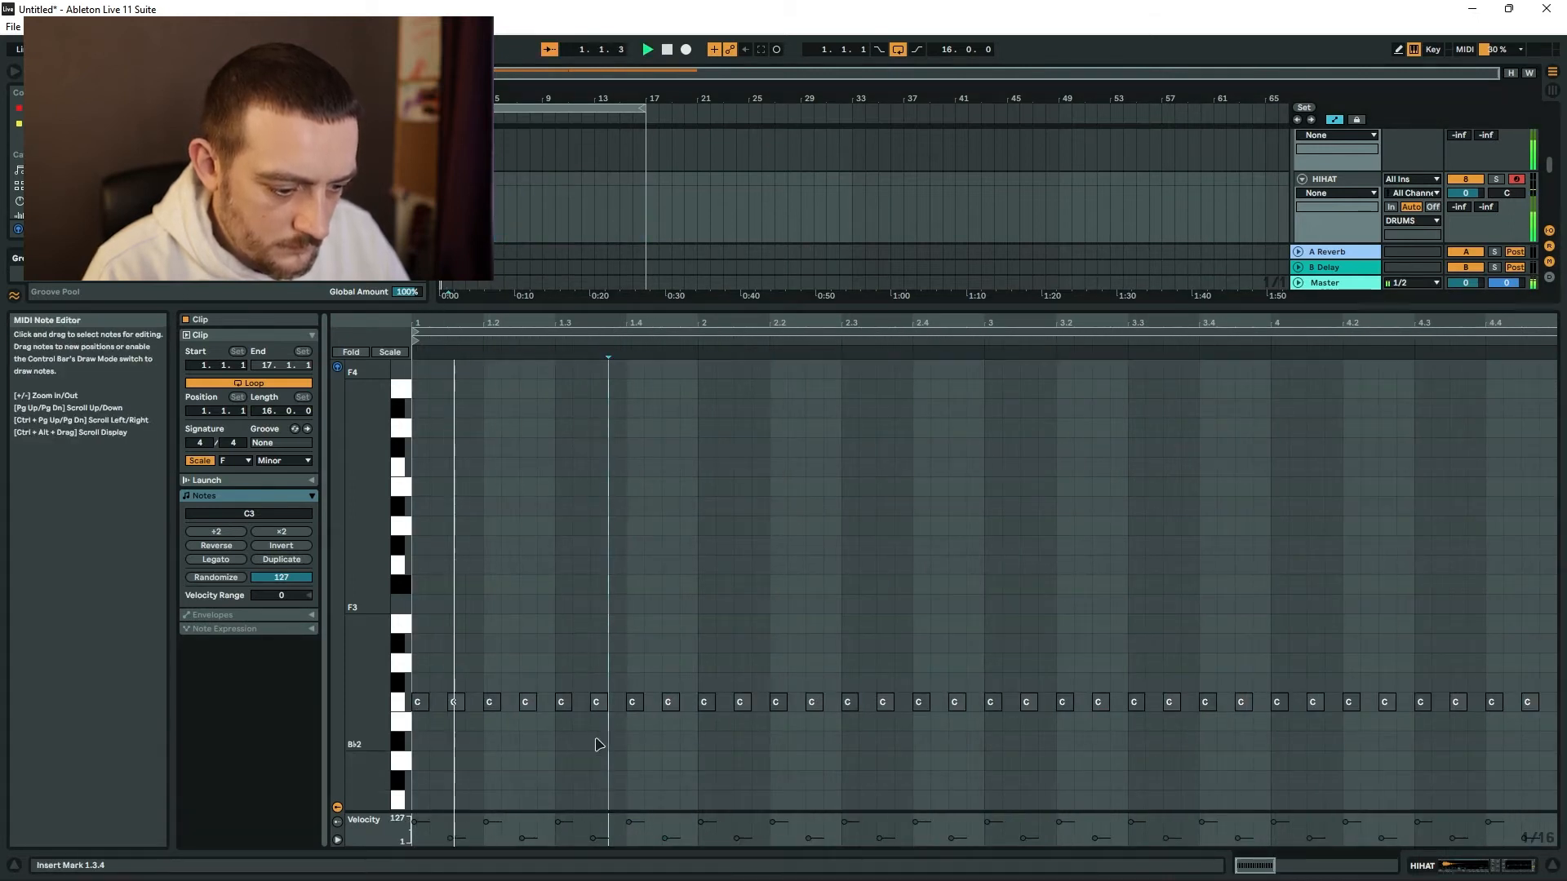
double_click(689, 740)
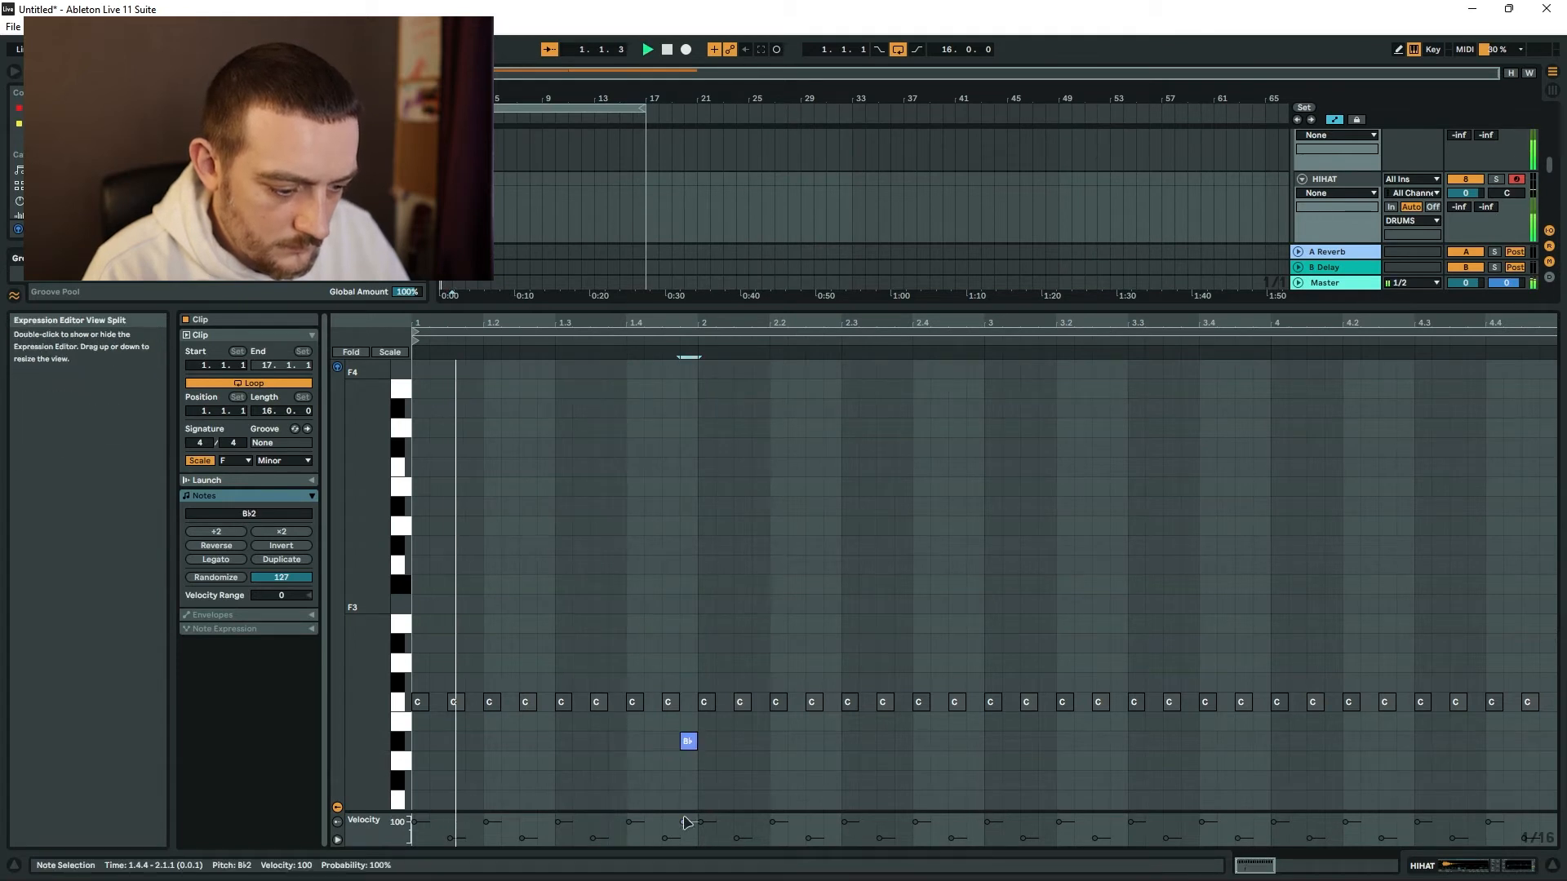
drag(685, 821, 682, 841)
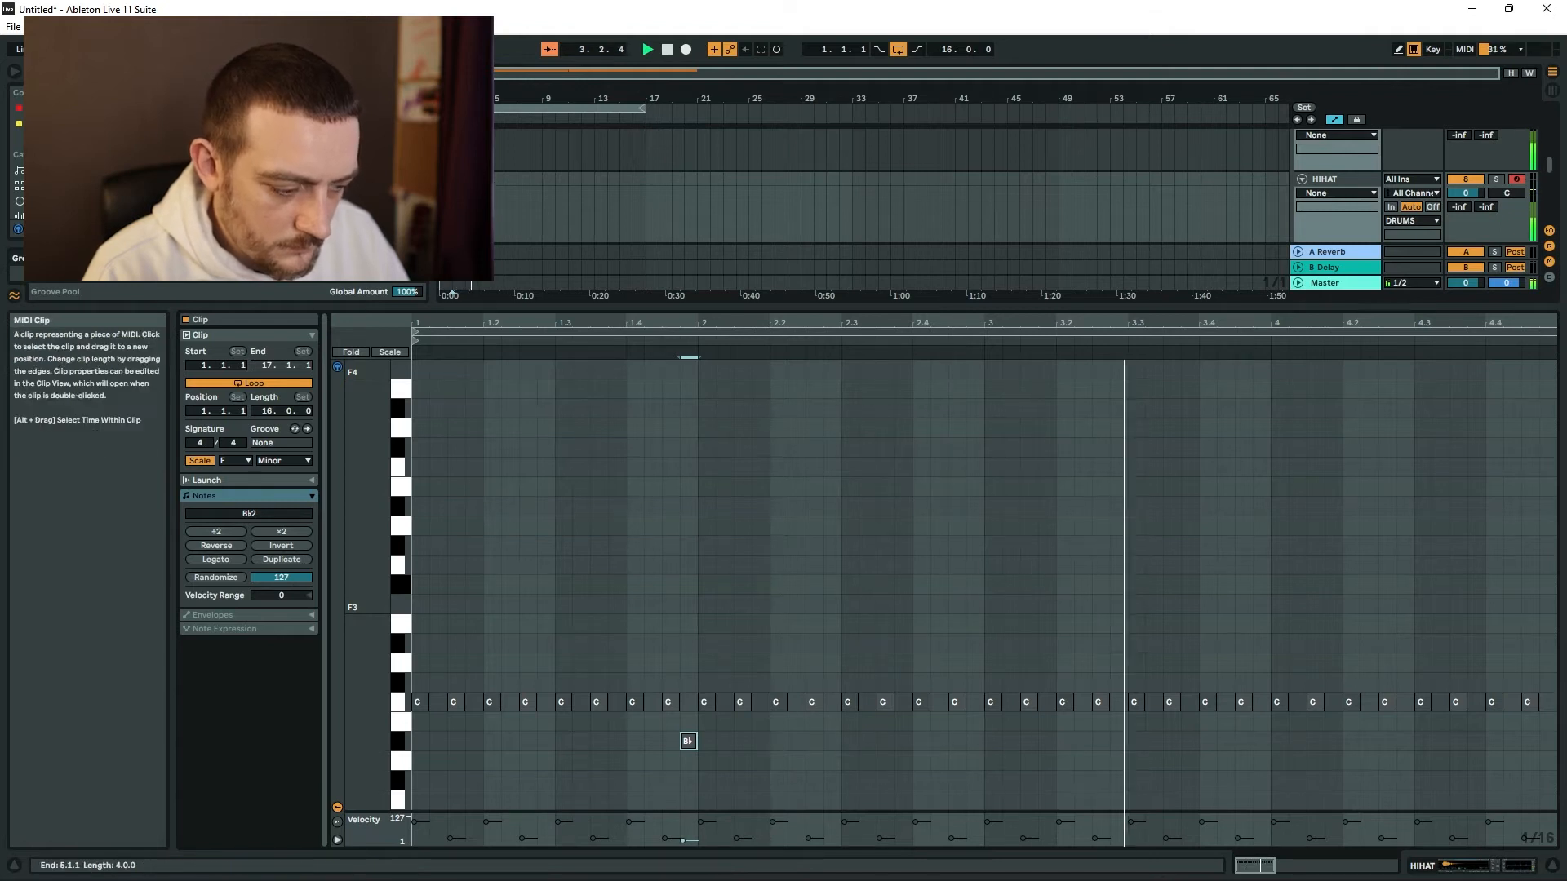
double_click(1405, 761)
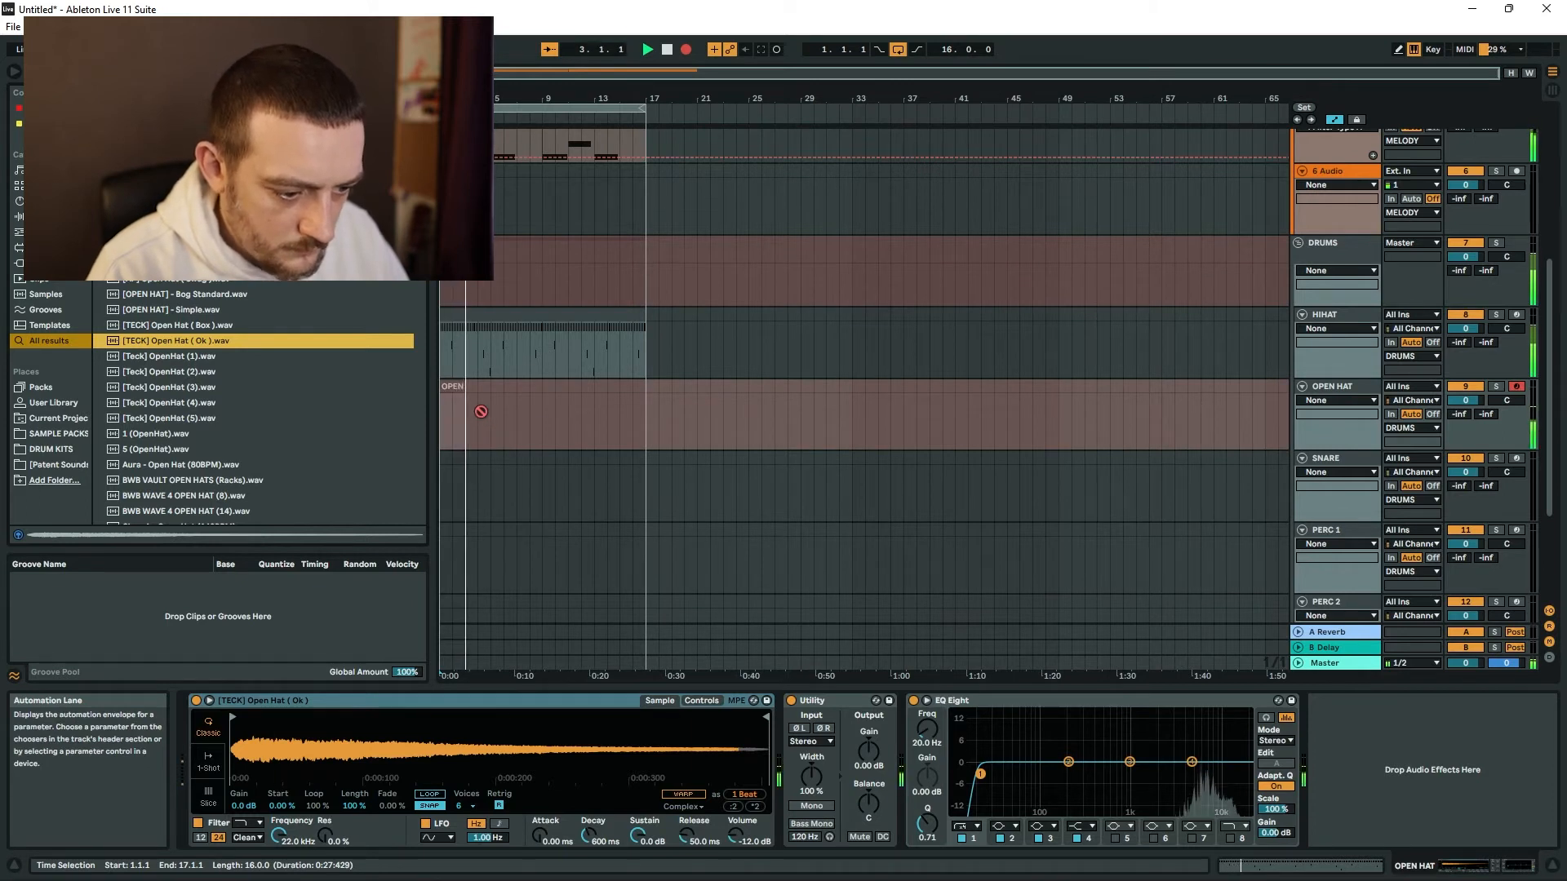
End the open-hat recording and align its C3 note to beat 2.4 in the OPEN HAT clip.
key(space)
key(space)
double_click(463, 396)
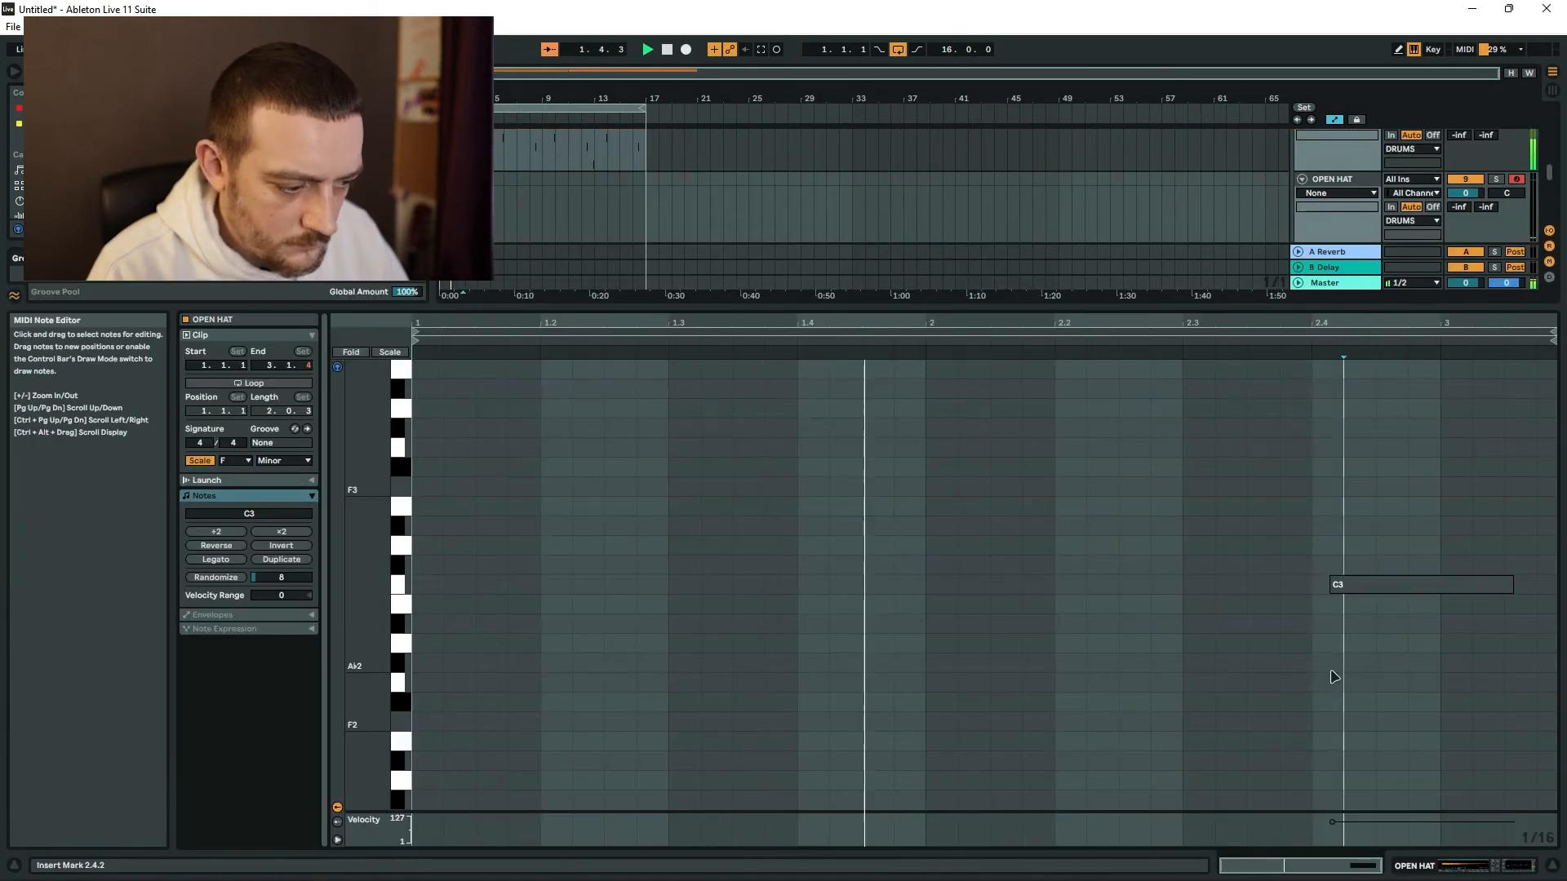
drag(1392, 587, 1374, 587)
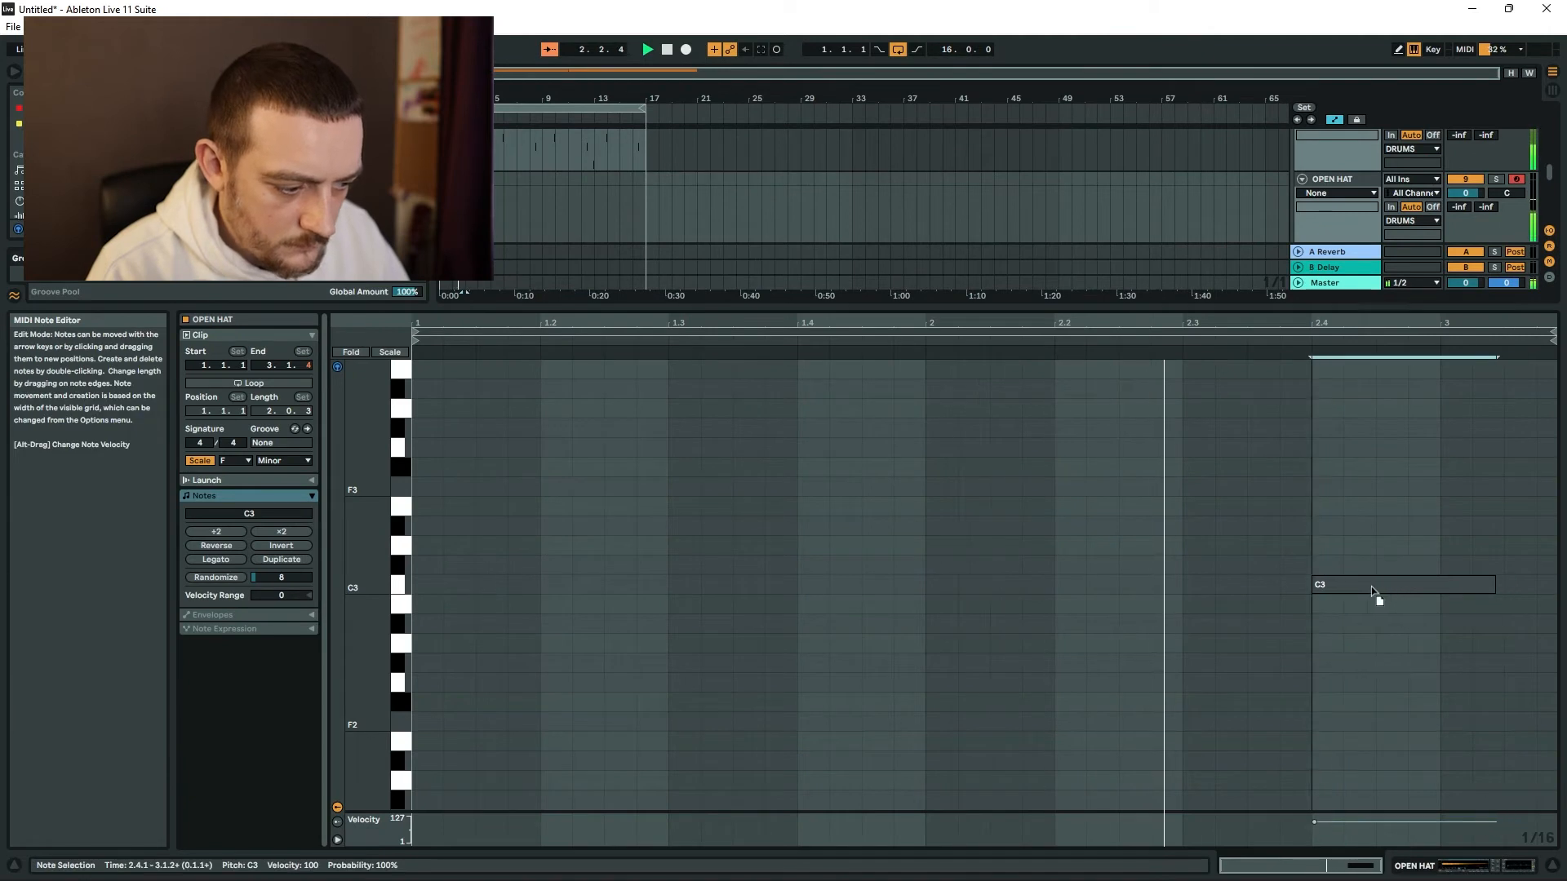
click(1557, 869)
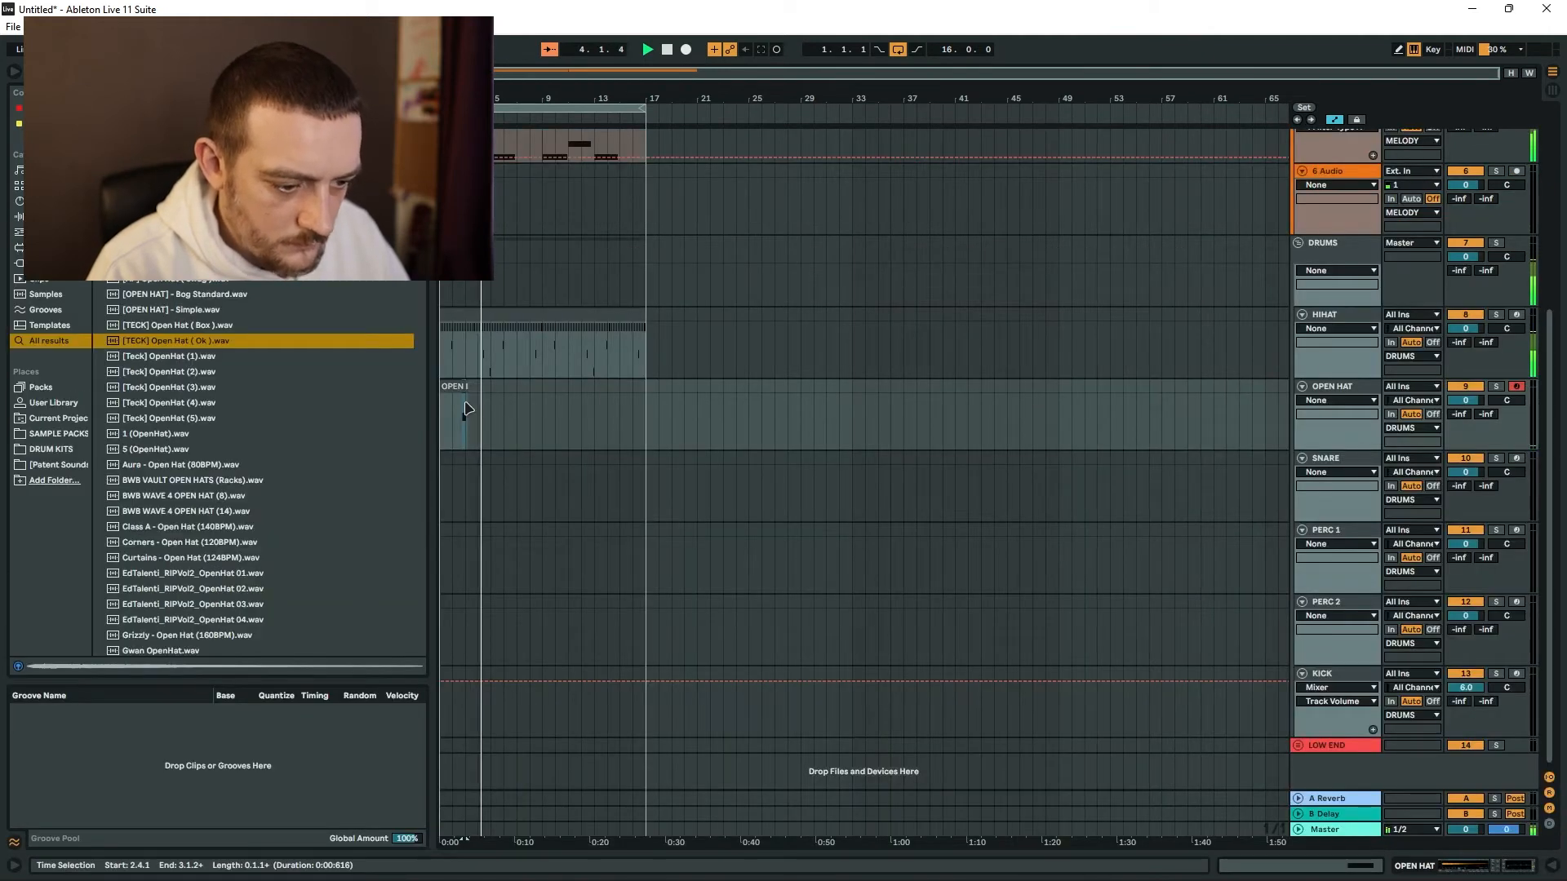
Select bars 1–4 of the OPEN HAT track and duplicate them three times to fill 16 bars.
scroll(468, 408, up, 1)
drag(497, 386, 379, 393)
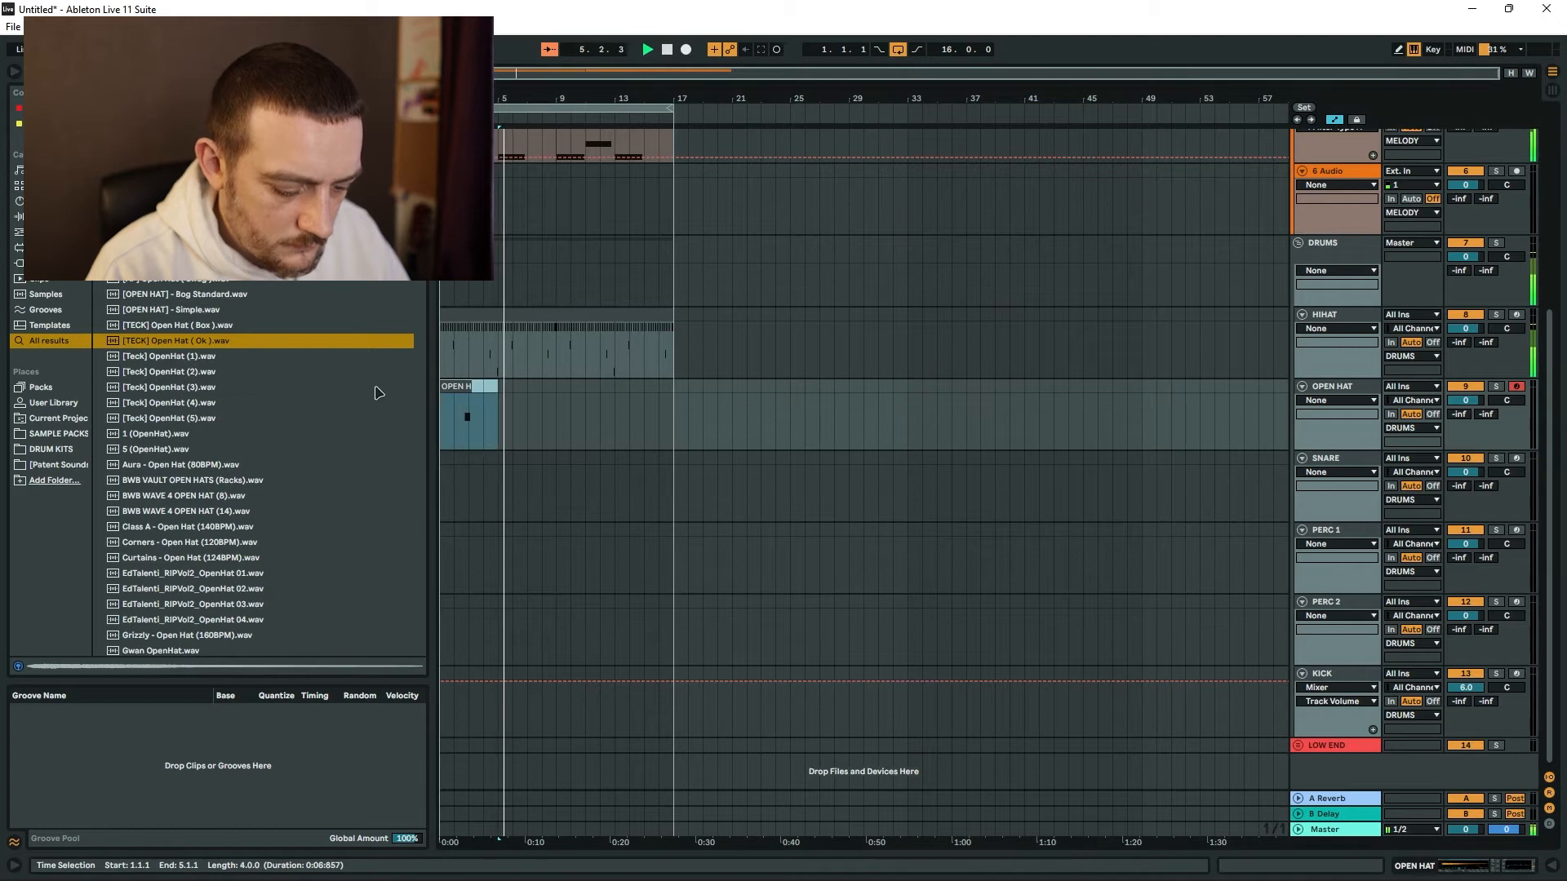
key(ctrl+d)
key(ctrl+d)
key(ctrl+d)
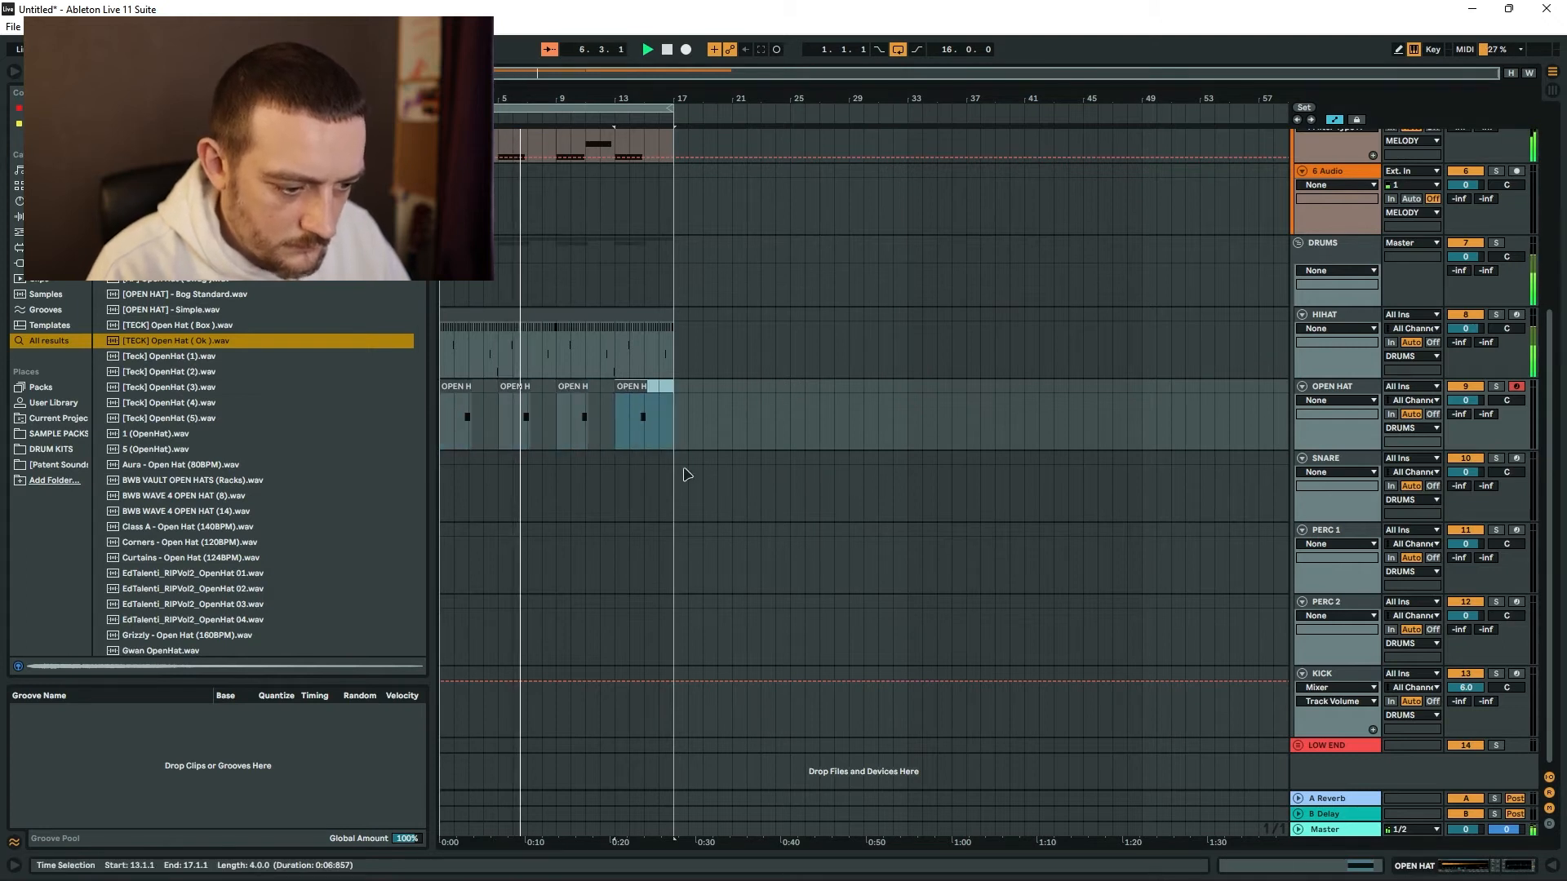
Select the SNARE track and search the browser for "snare" samples.
click(681, 475)
double_click(1326, 459)
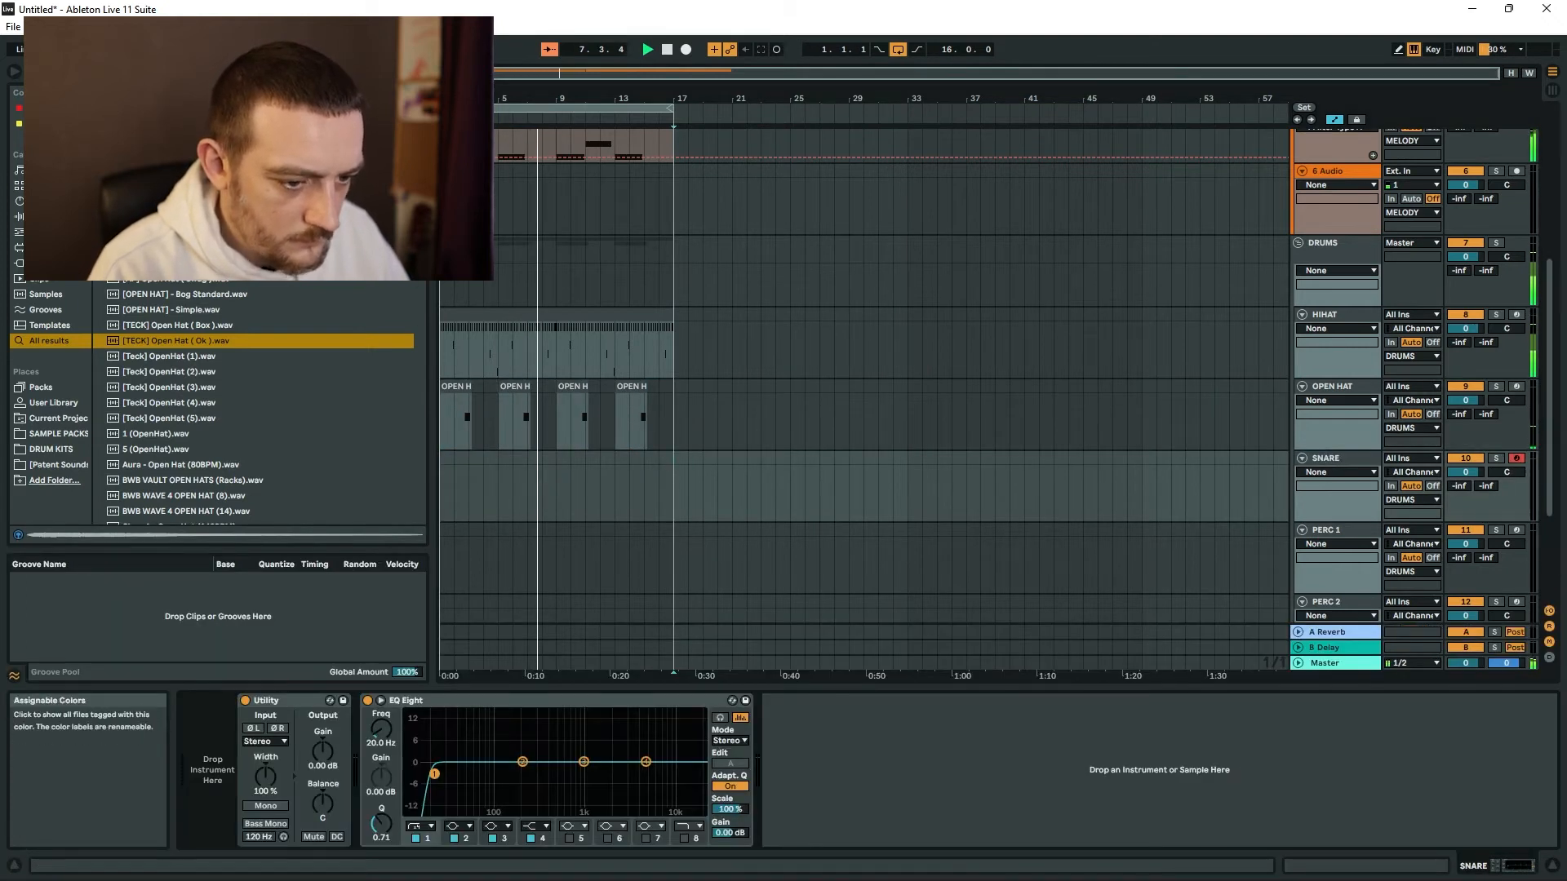
text(snare)
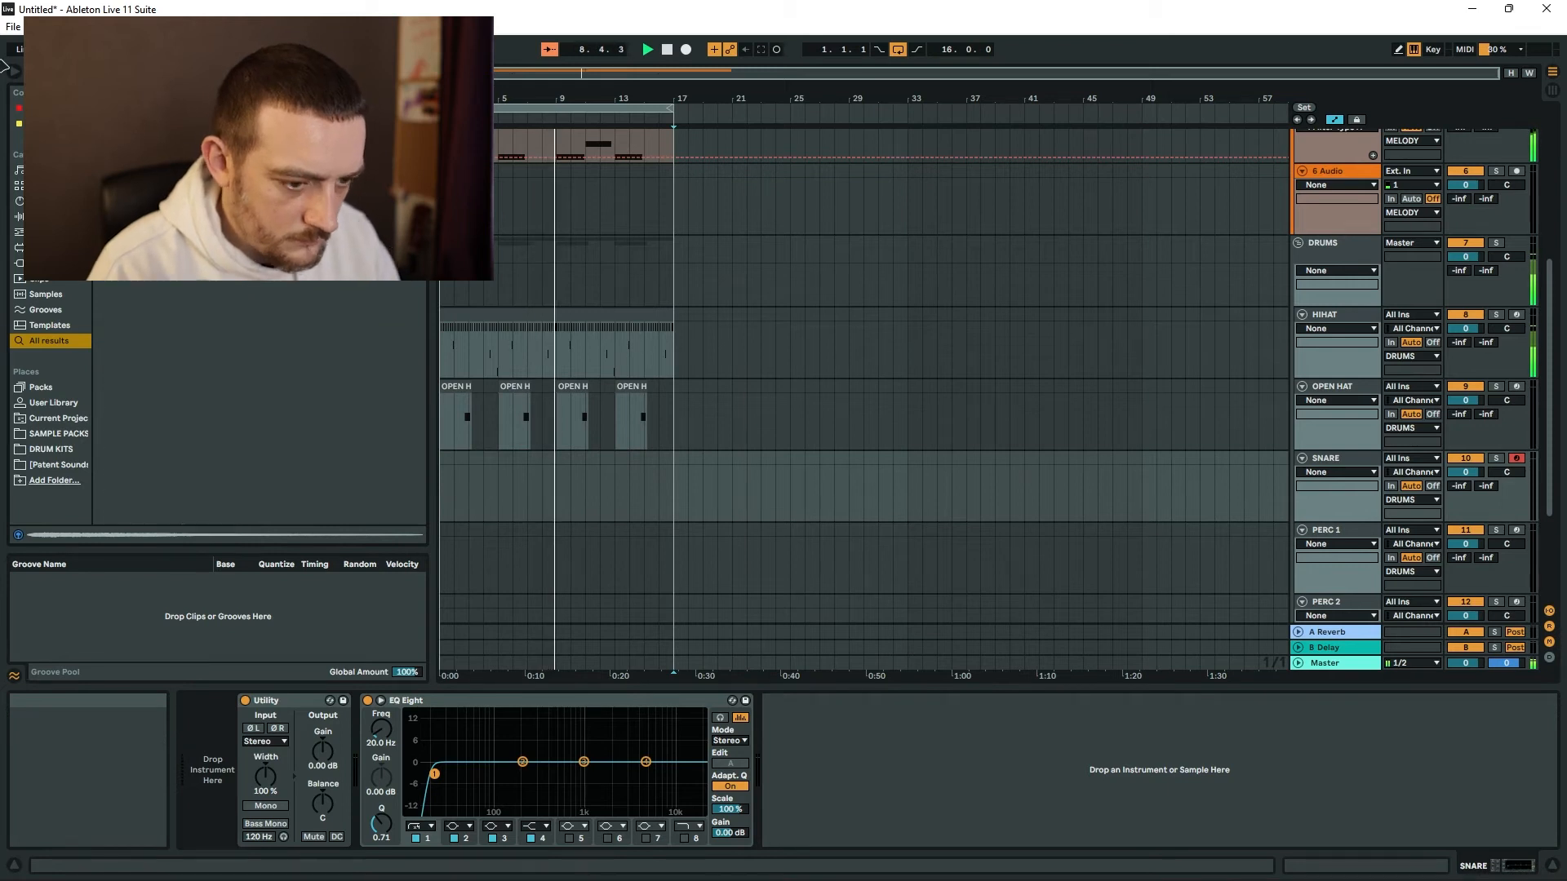
Place C3 snare notes at 1.3, 2.3, 3.3, 4.3 and 4.4.3 in the four-bar clip.
double_click(563, 622)
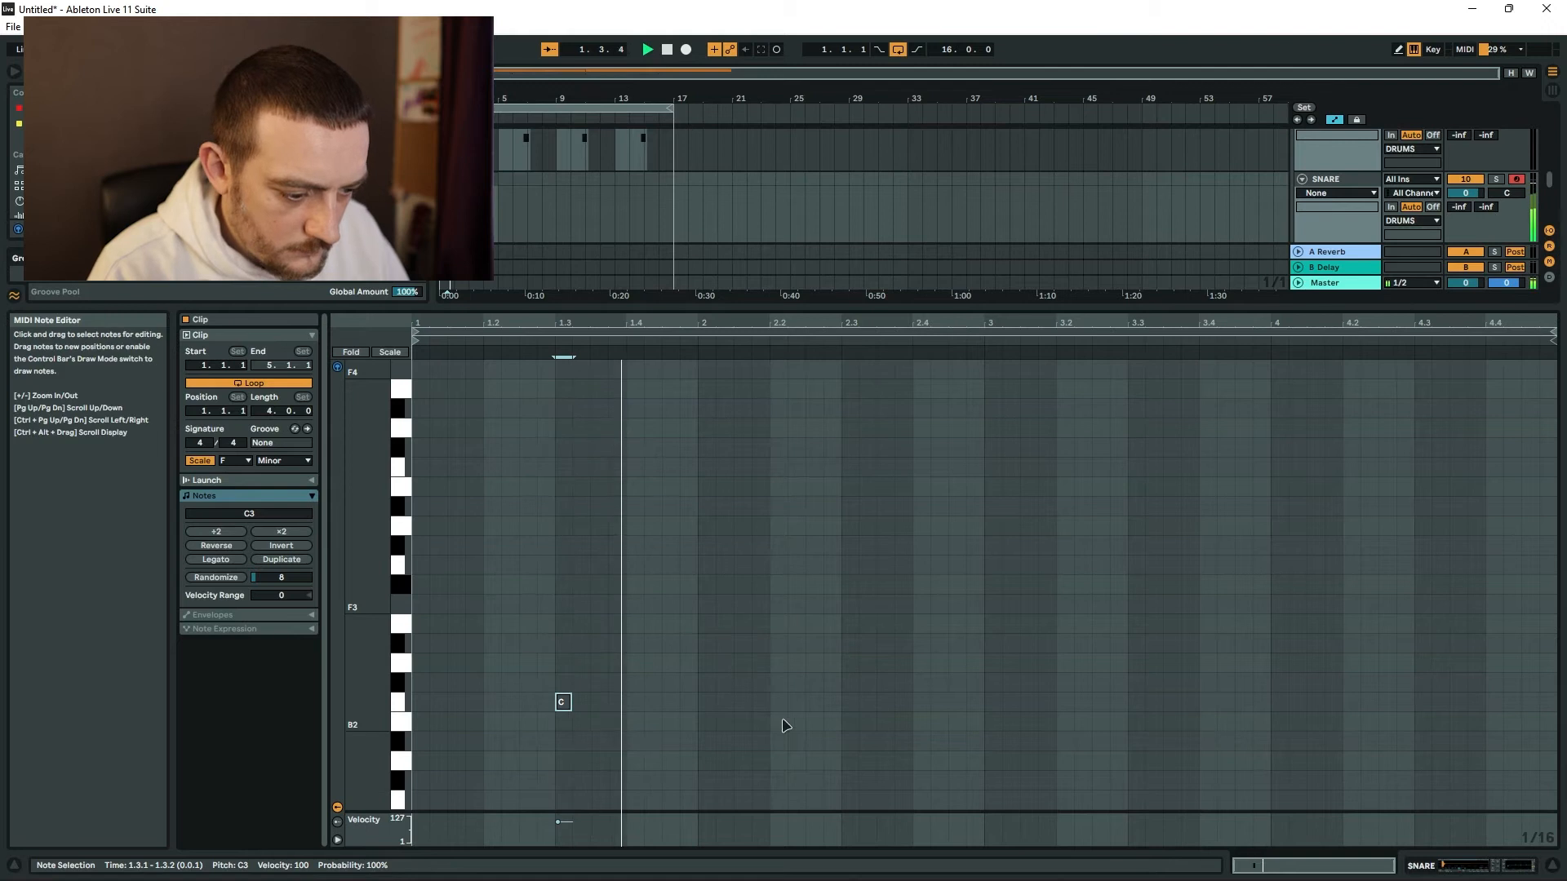
double_click(849, 705)
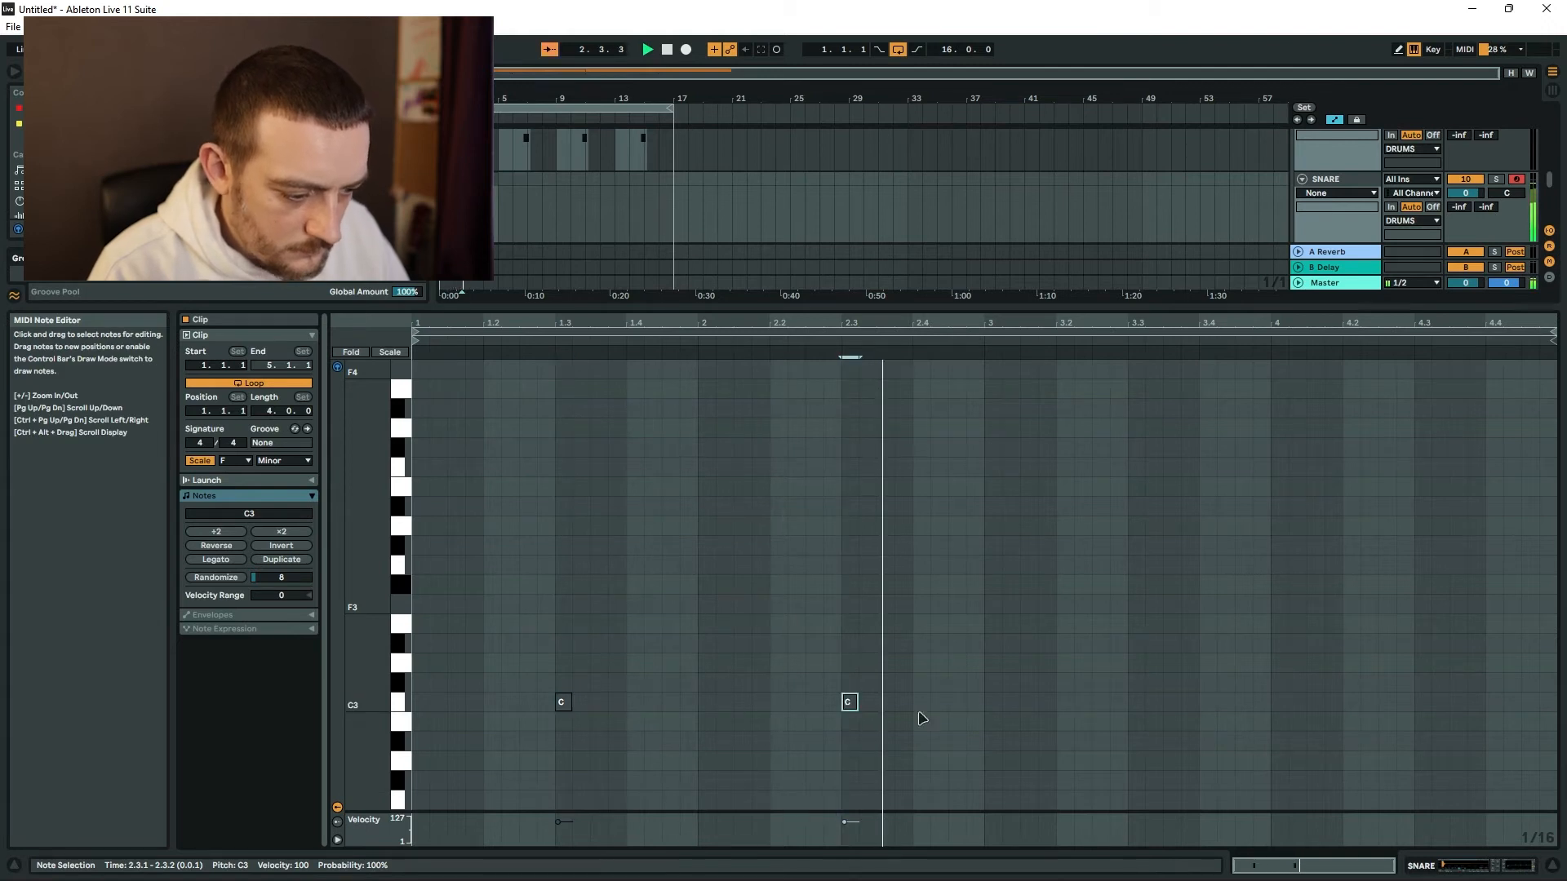
double_click(1134, 704)
click(1435, 707)
double_click(1428, 705)
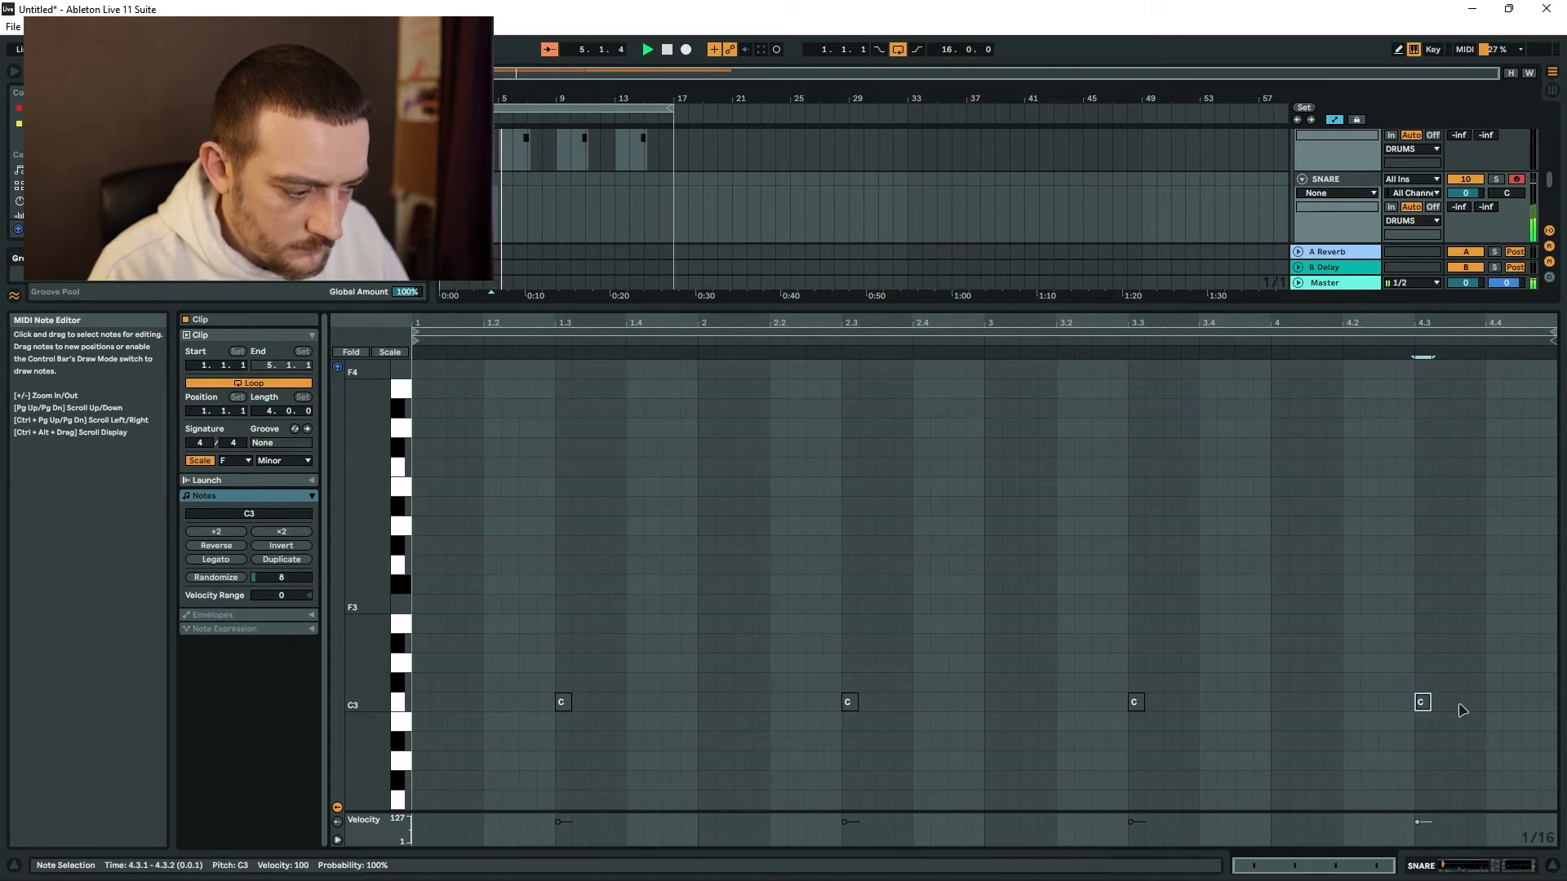
drag(1429, 707, 1423, 712)
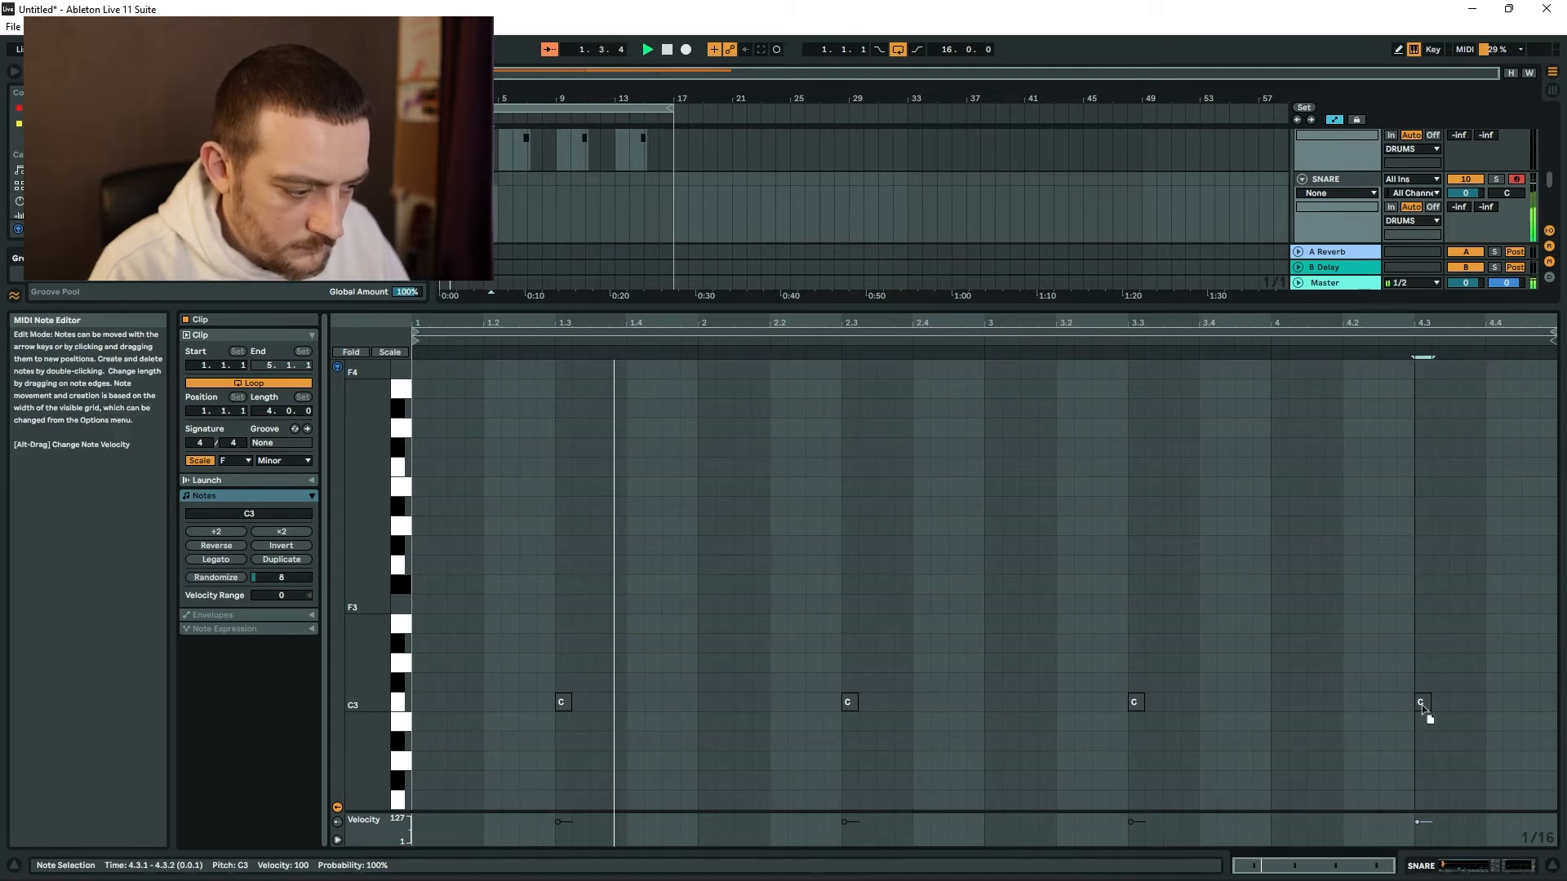
double_click(1512, 707)
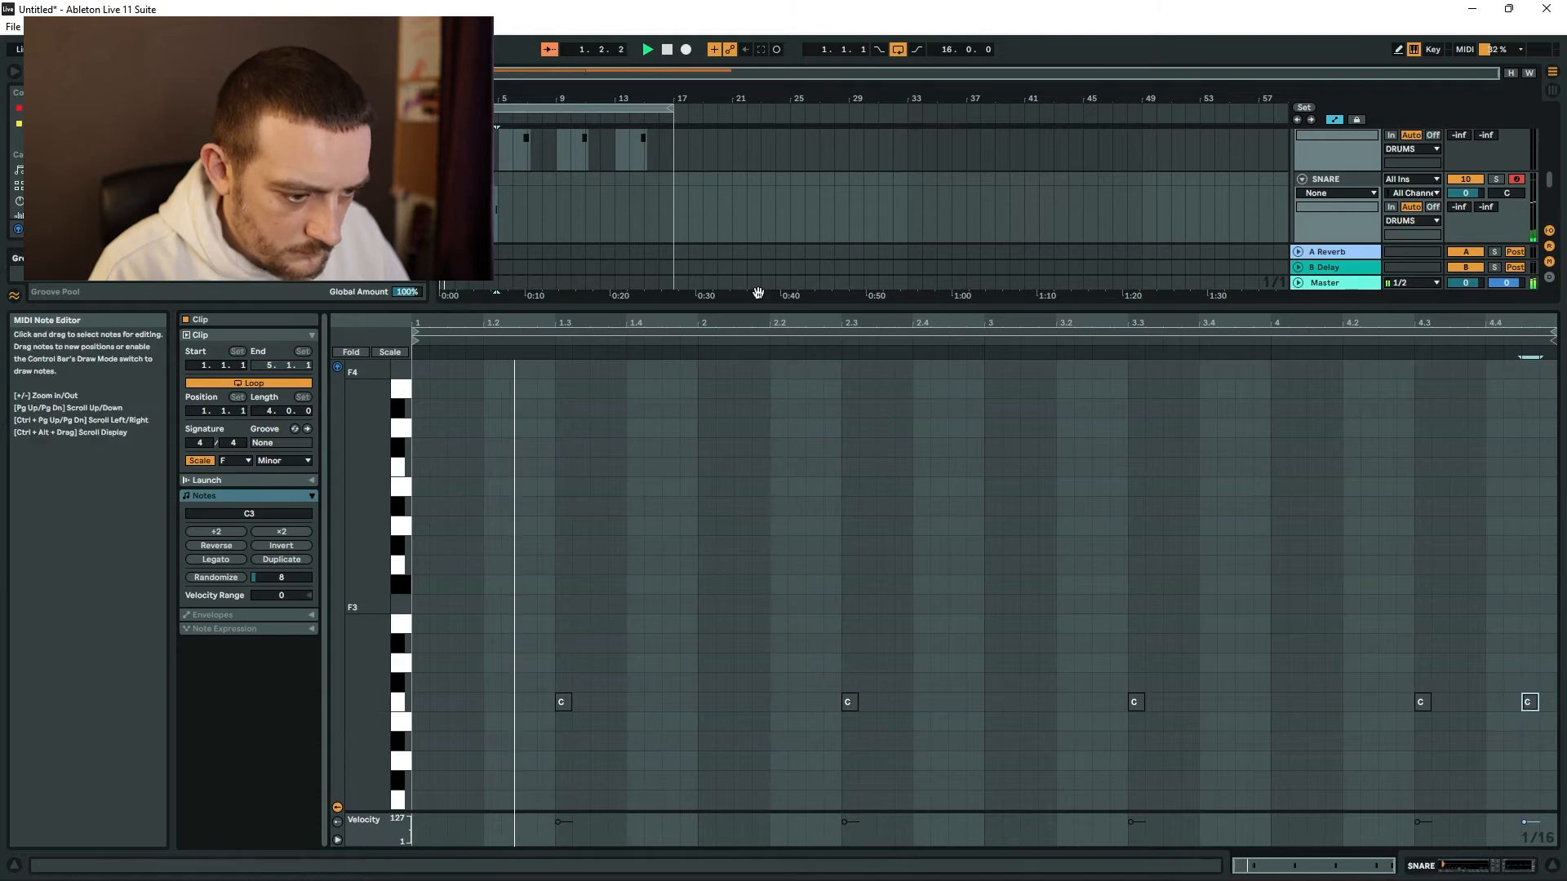
Duplicate the four-bar snare pattern along the SNARE track and select the 4.4.3 note in the clip.
drag(467, 180, 533, 192)
double_click(542, 182)
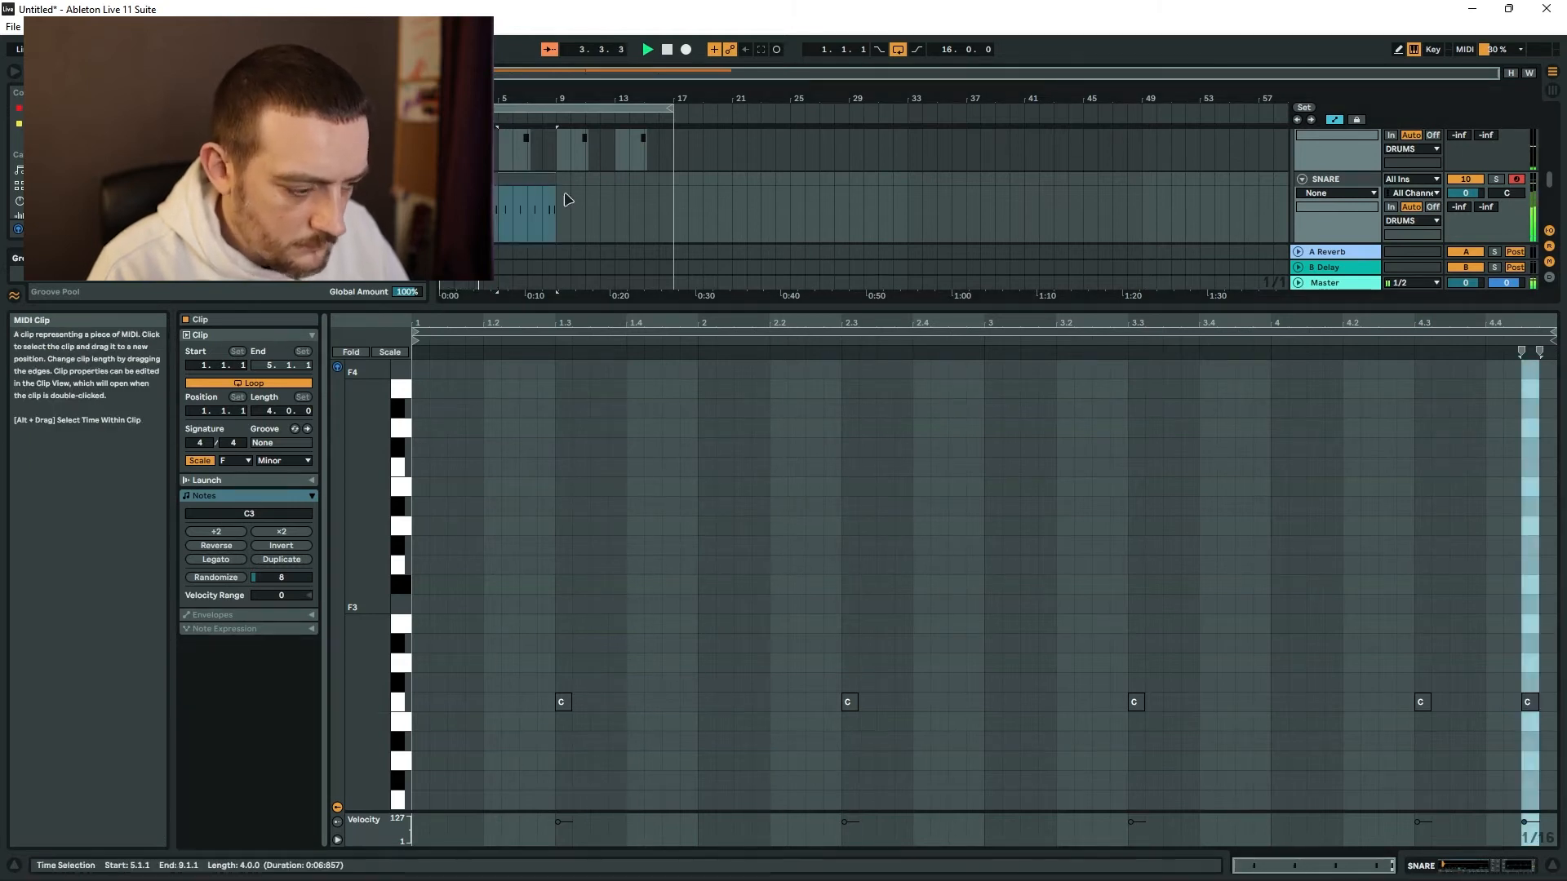
drag(1513, 644, 1559, 813)
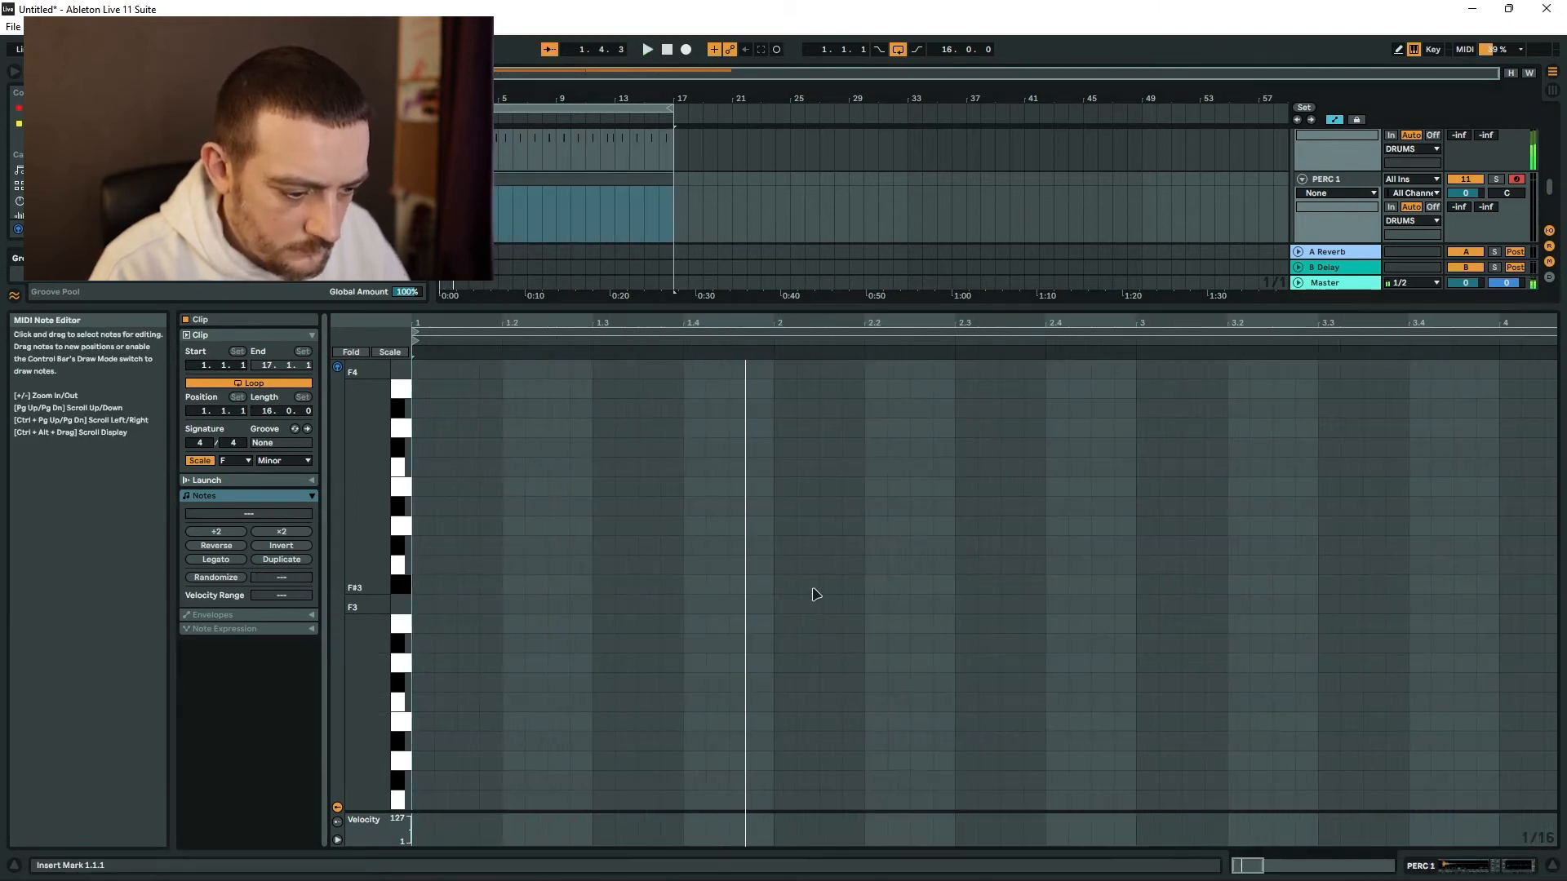
Add notes at 1.4.3 and 2.1.3 in the PERC 1 clip and transpose both to C3.
double_click(743, 569)
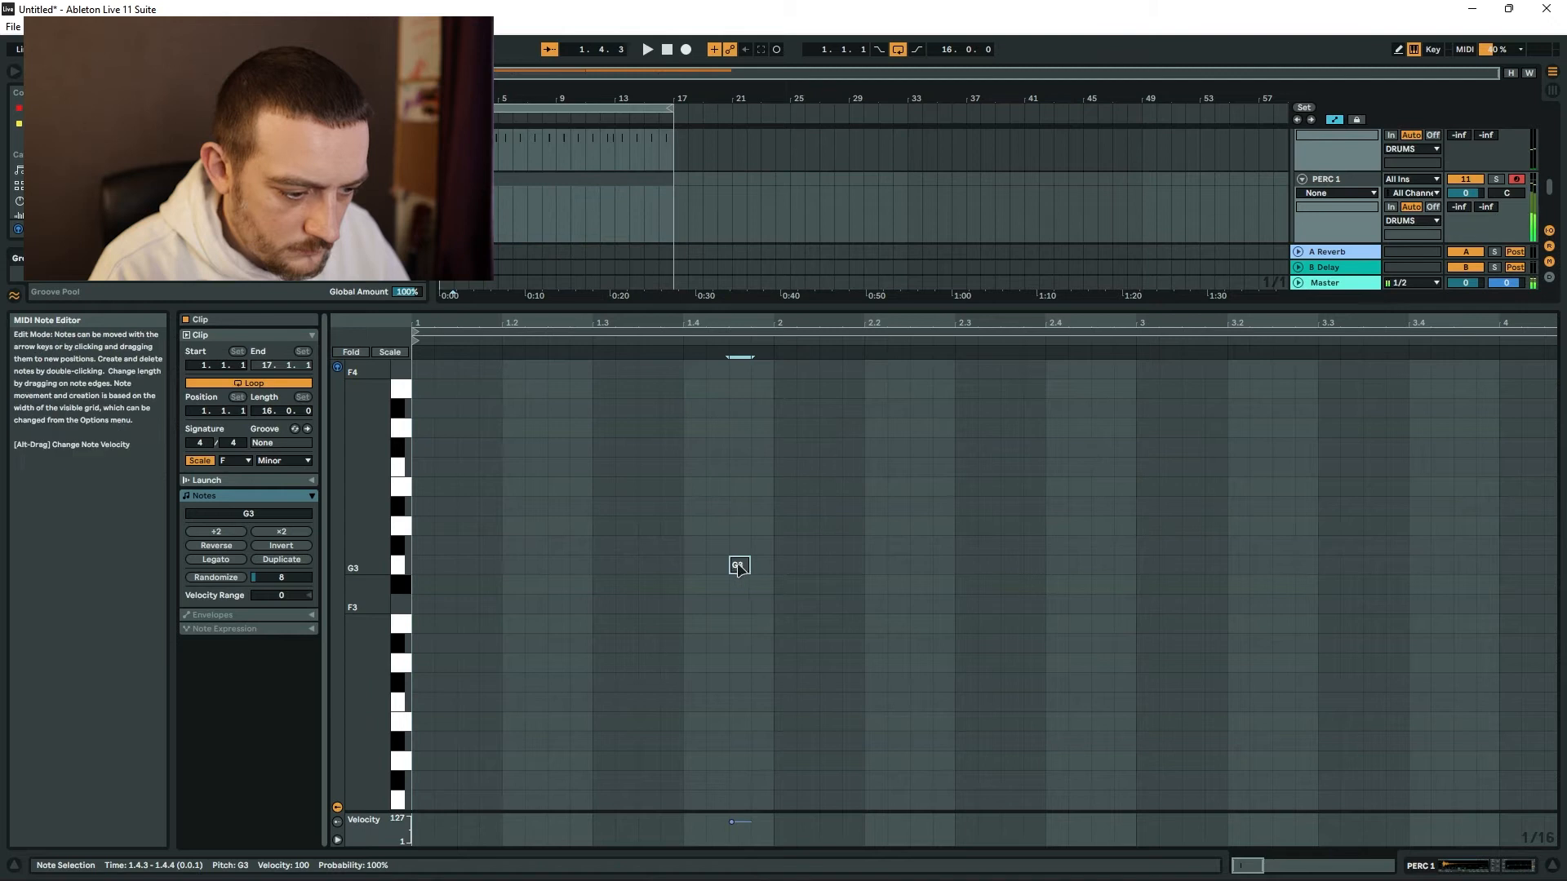
double_click(782, 570)
key(space)
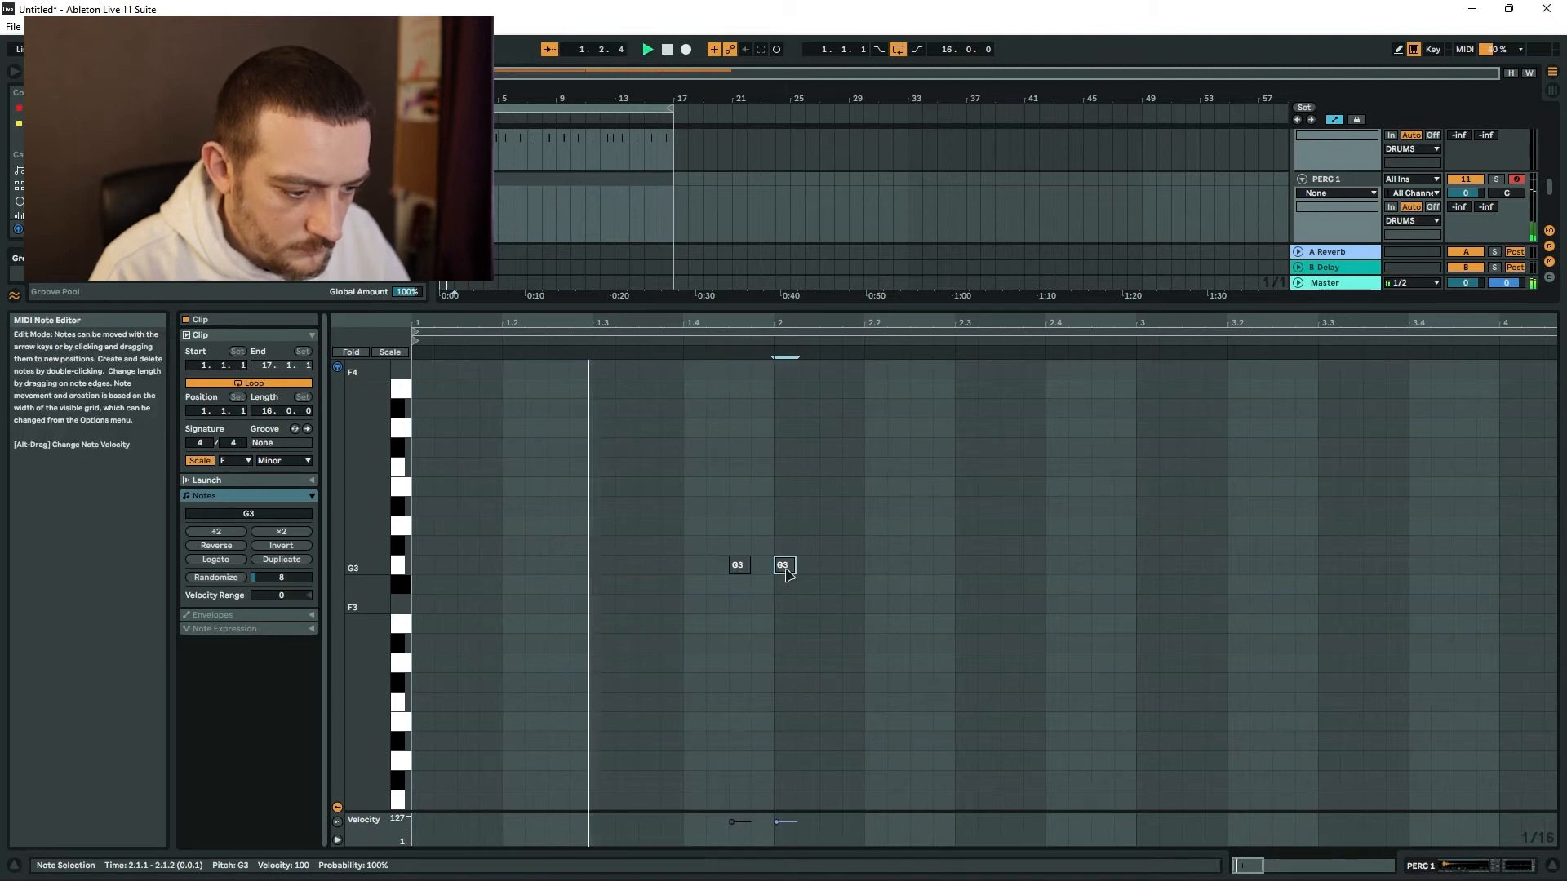
drag(783, 568, 830, 569)
key(ctrl+a)
key(Down)
key(Down)
key(Down)
key(Down)
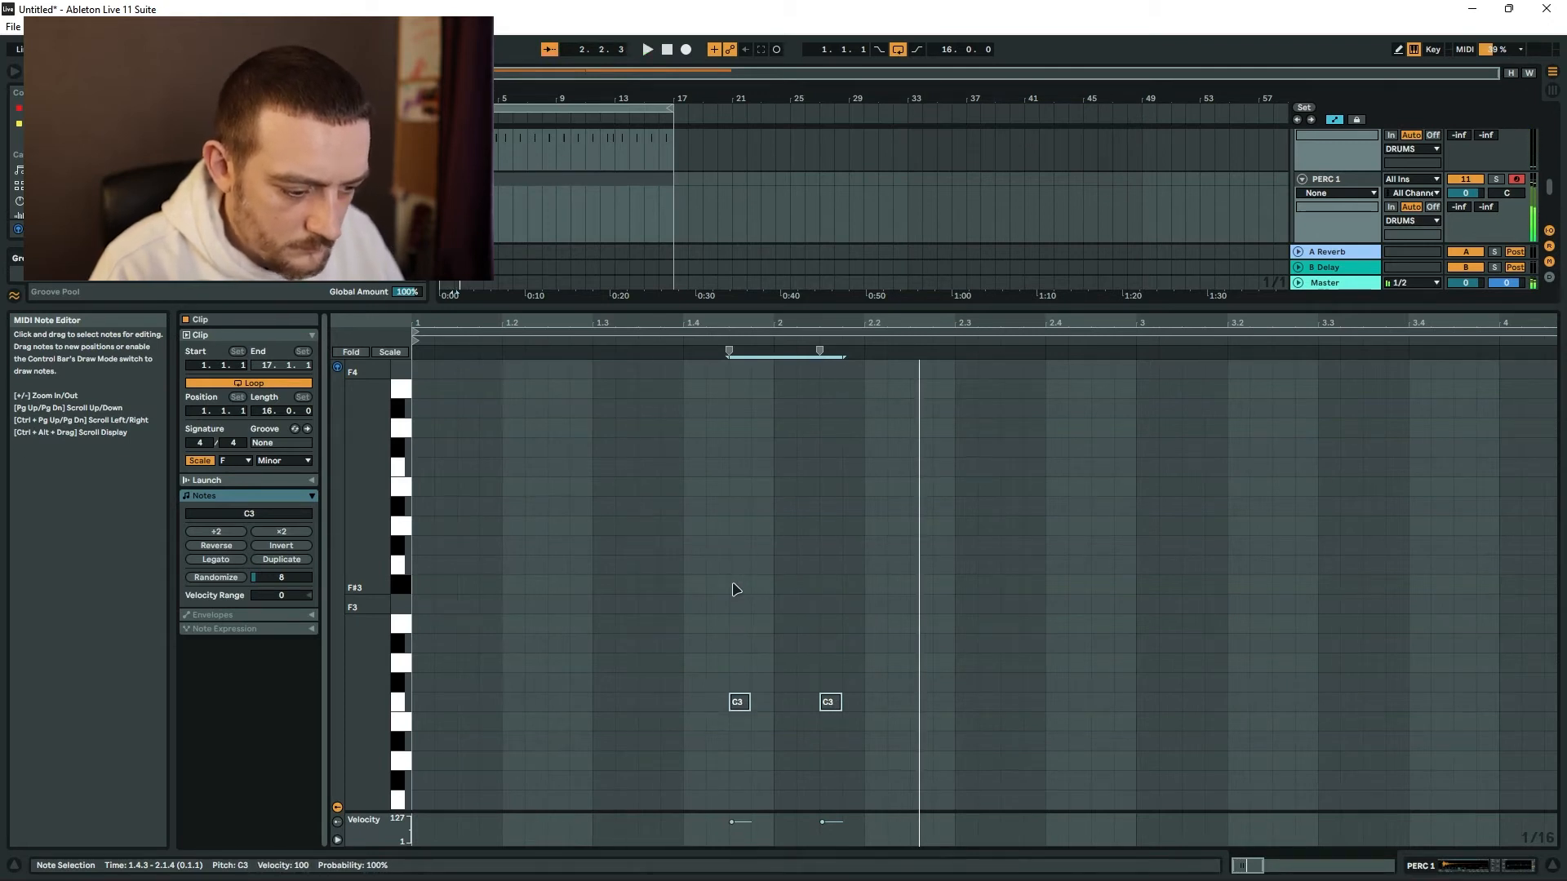
Add a C3 note at 2.2.1 in PERC 1 and set the 1.4.3 and 2.1.3 notes to velocities 21 and 55.
click(758, 786)
drag(732, 823, 732, 835)
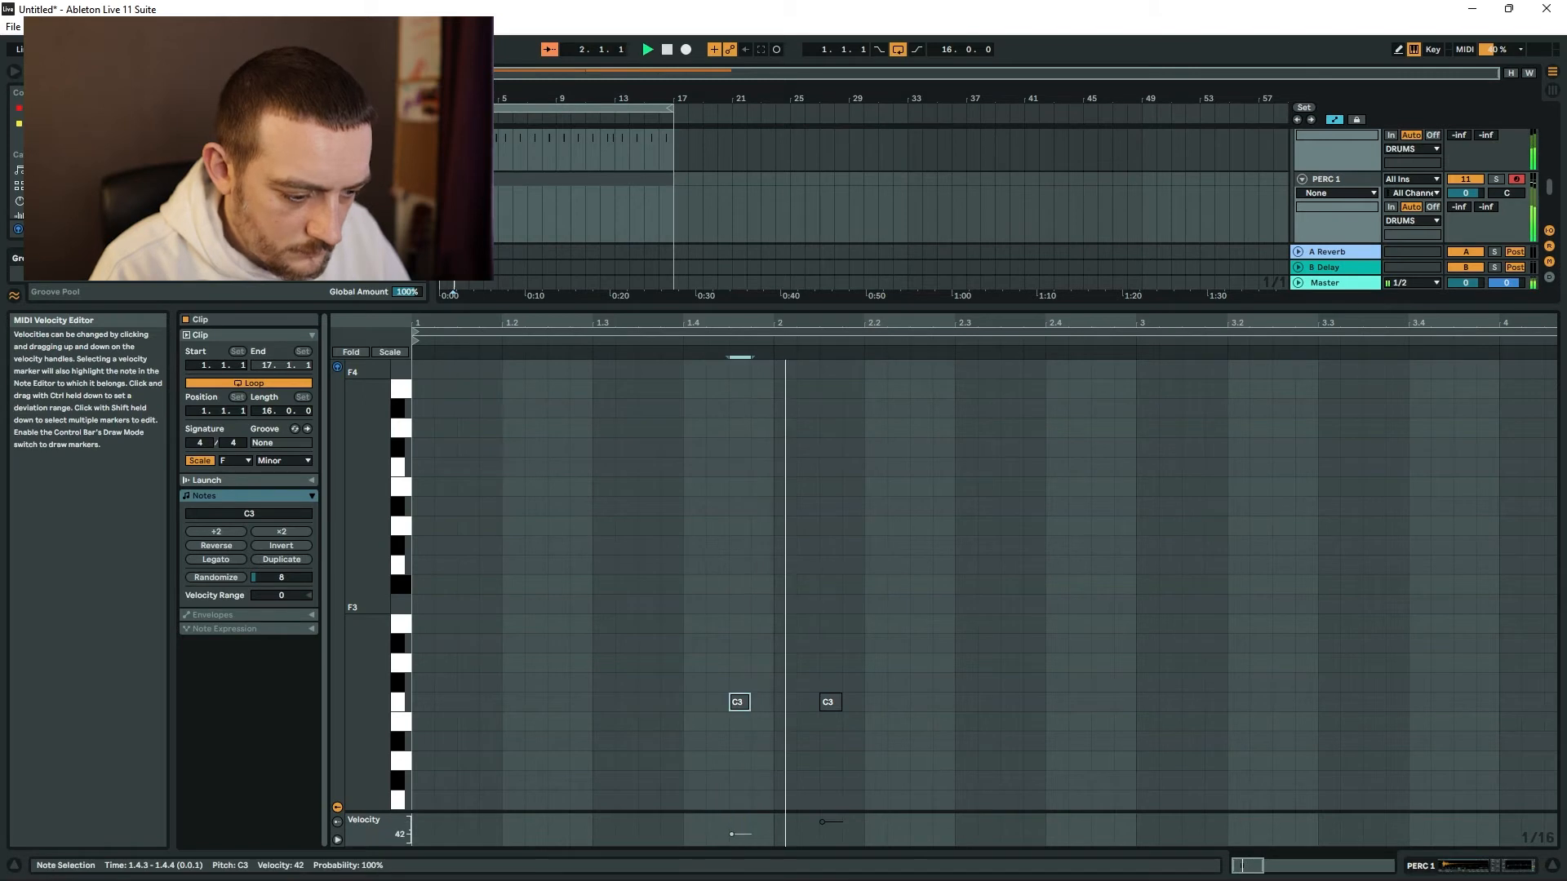
key(space)
double_click(884, 703)
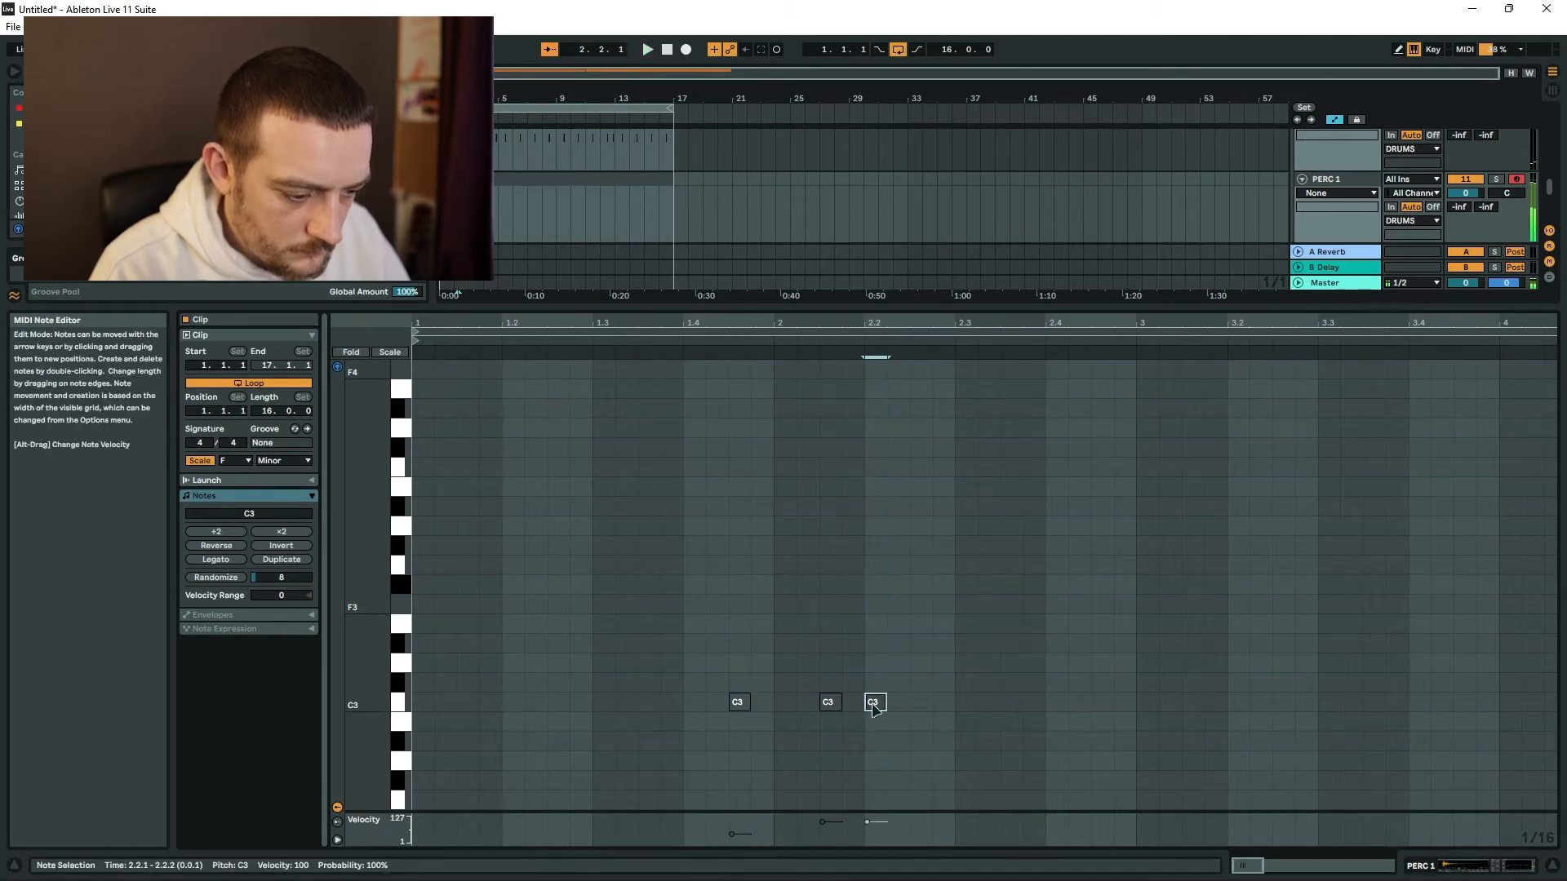
drag(899, 704, 881, 710)
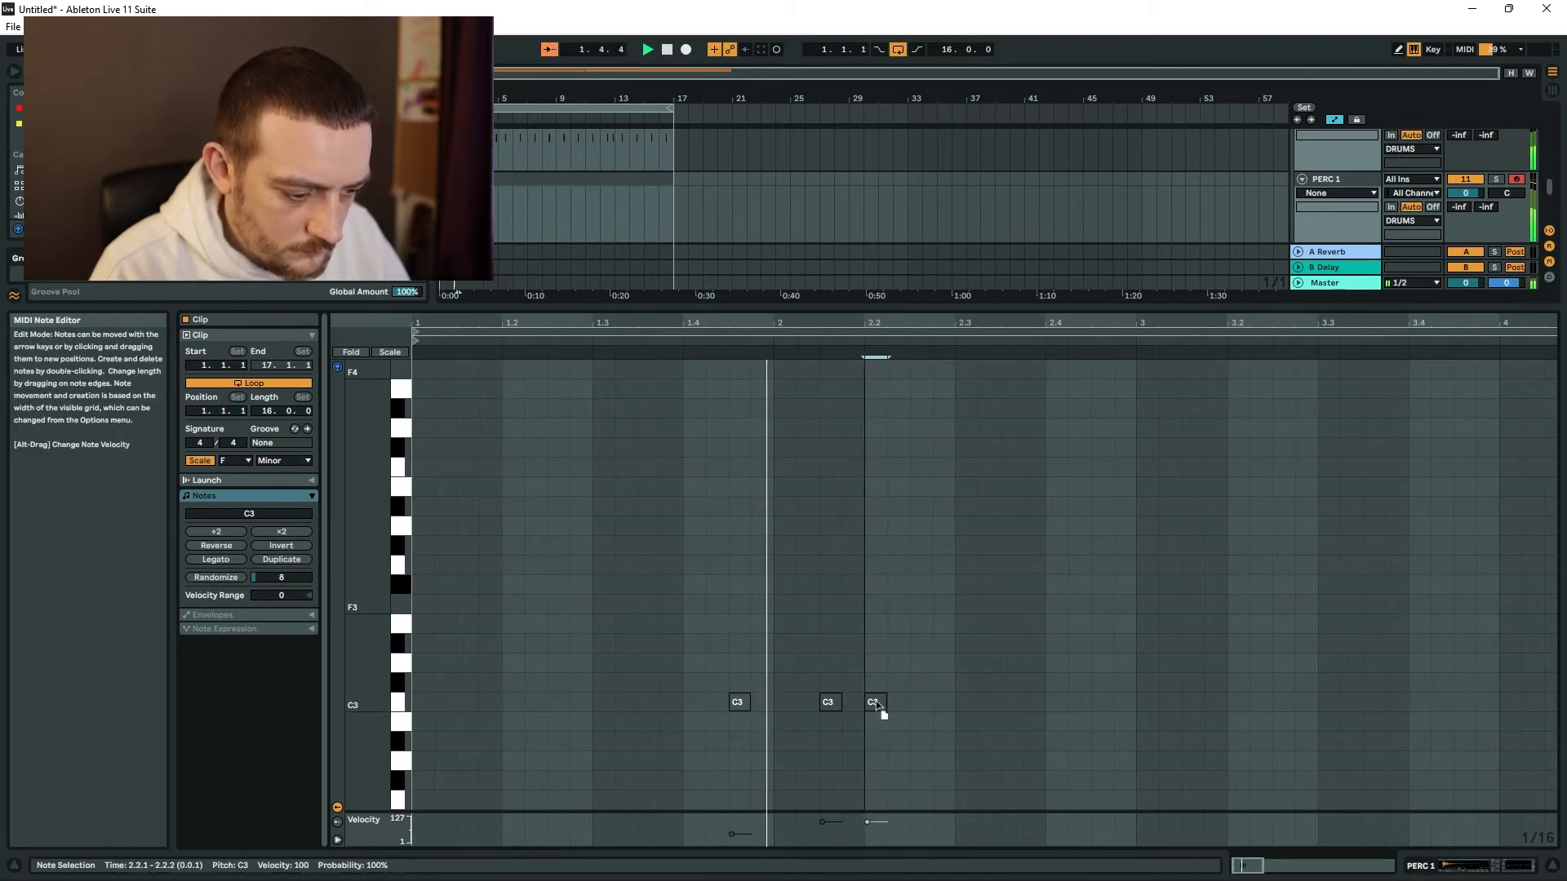
drag(822, 822, 821, 832)
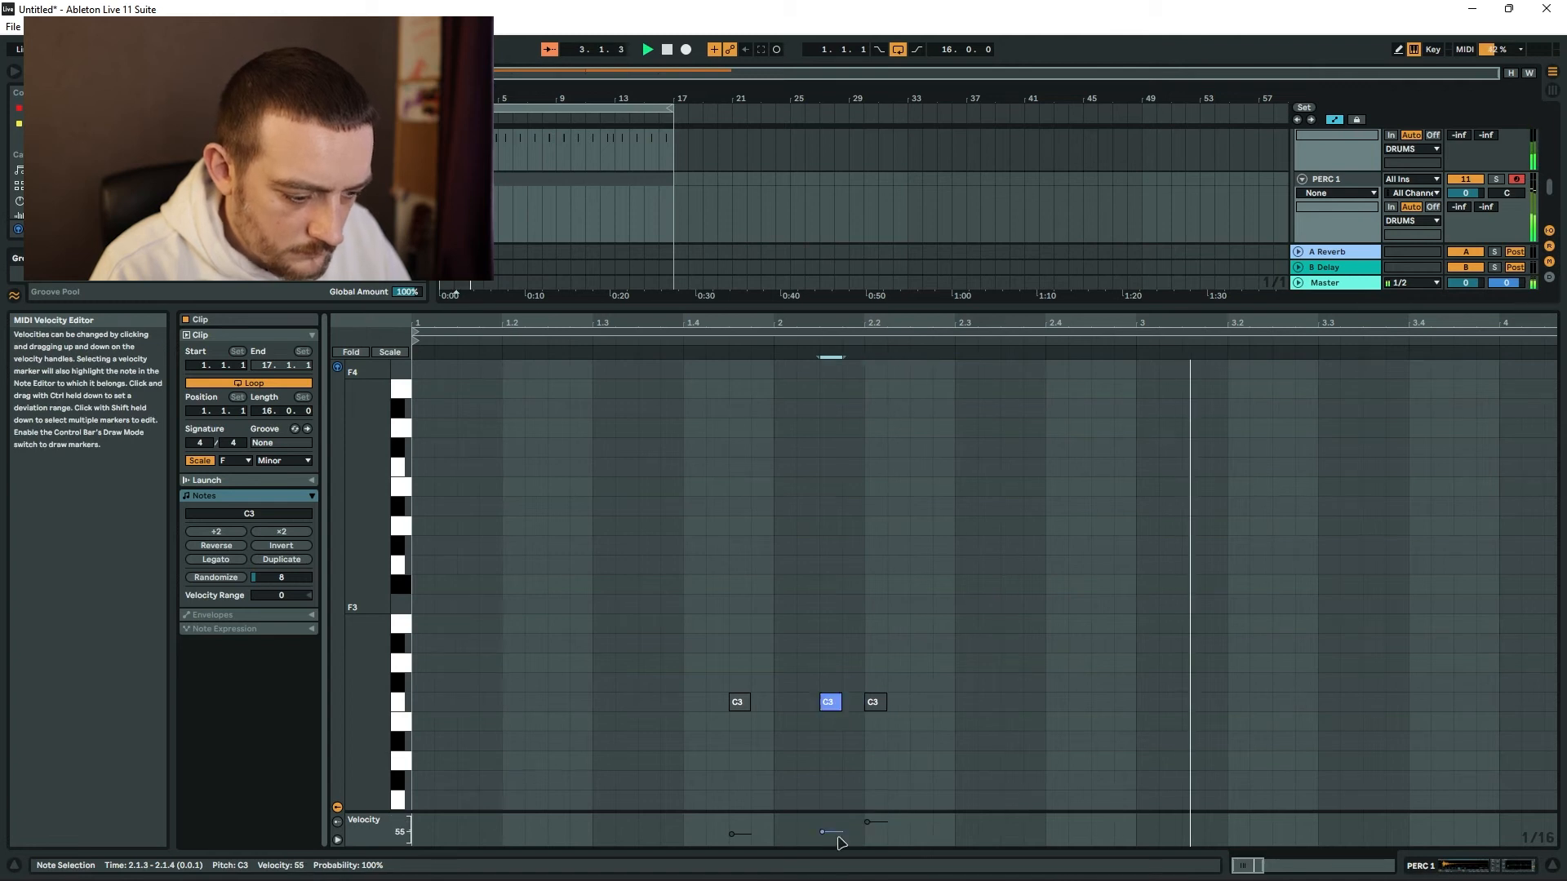
click(731, 834)
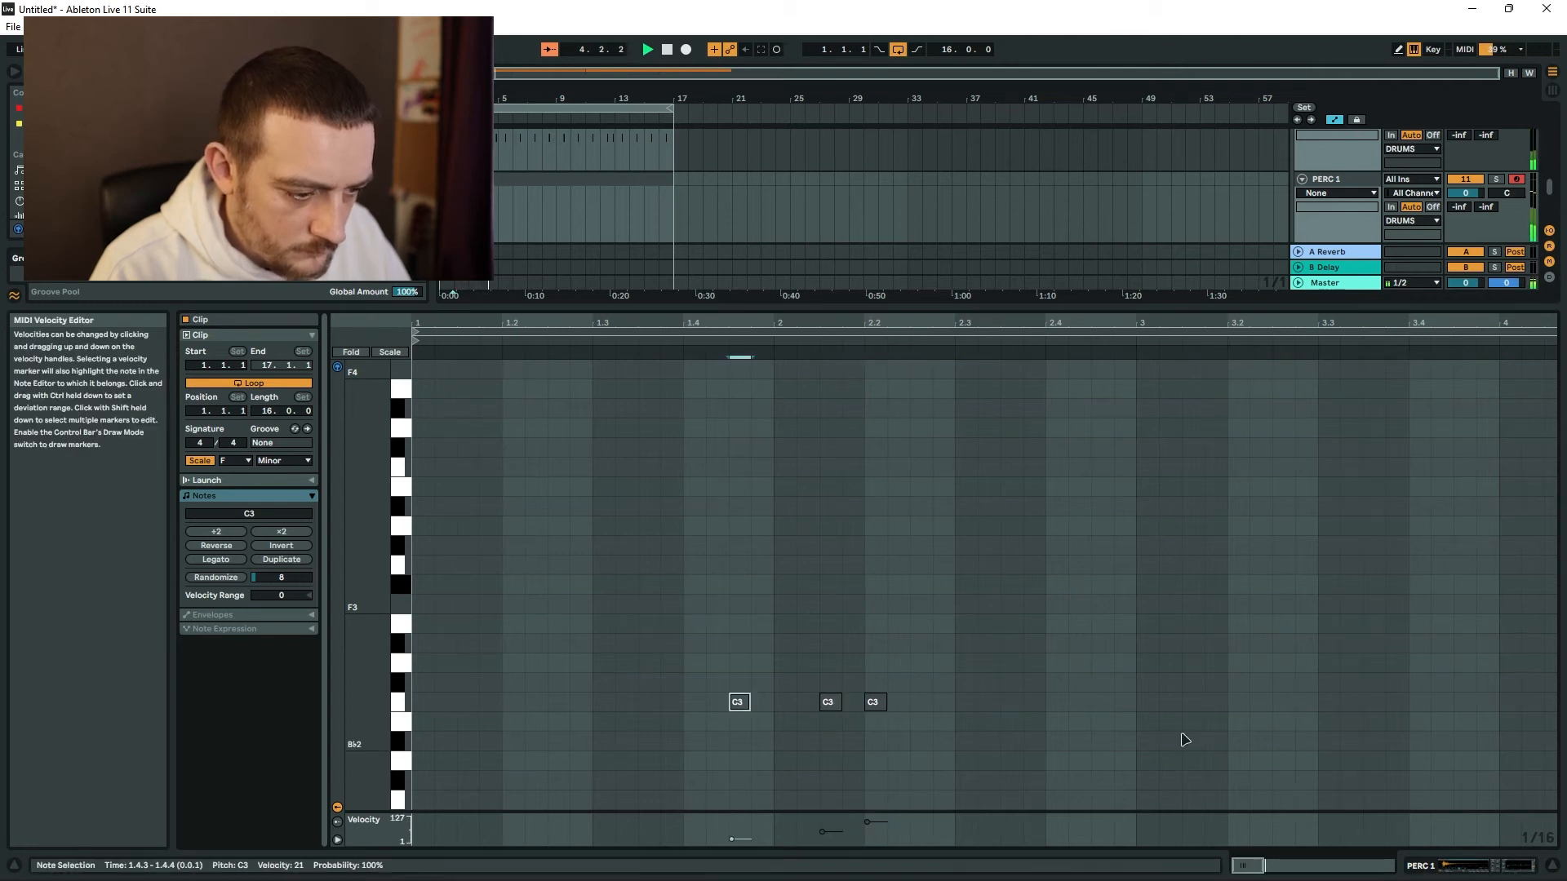
Select bars 1–4 of the PERC 1 track and duplicate them to fill 16 bars.
scroll(1024, 595, down, 5)
key(space)
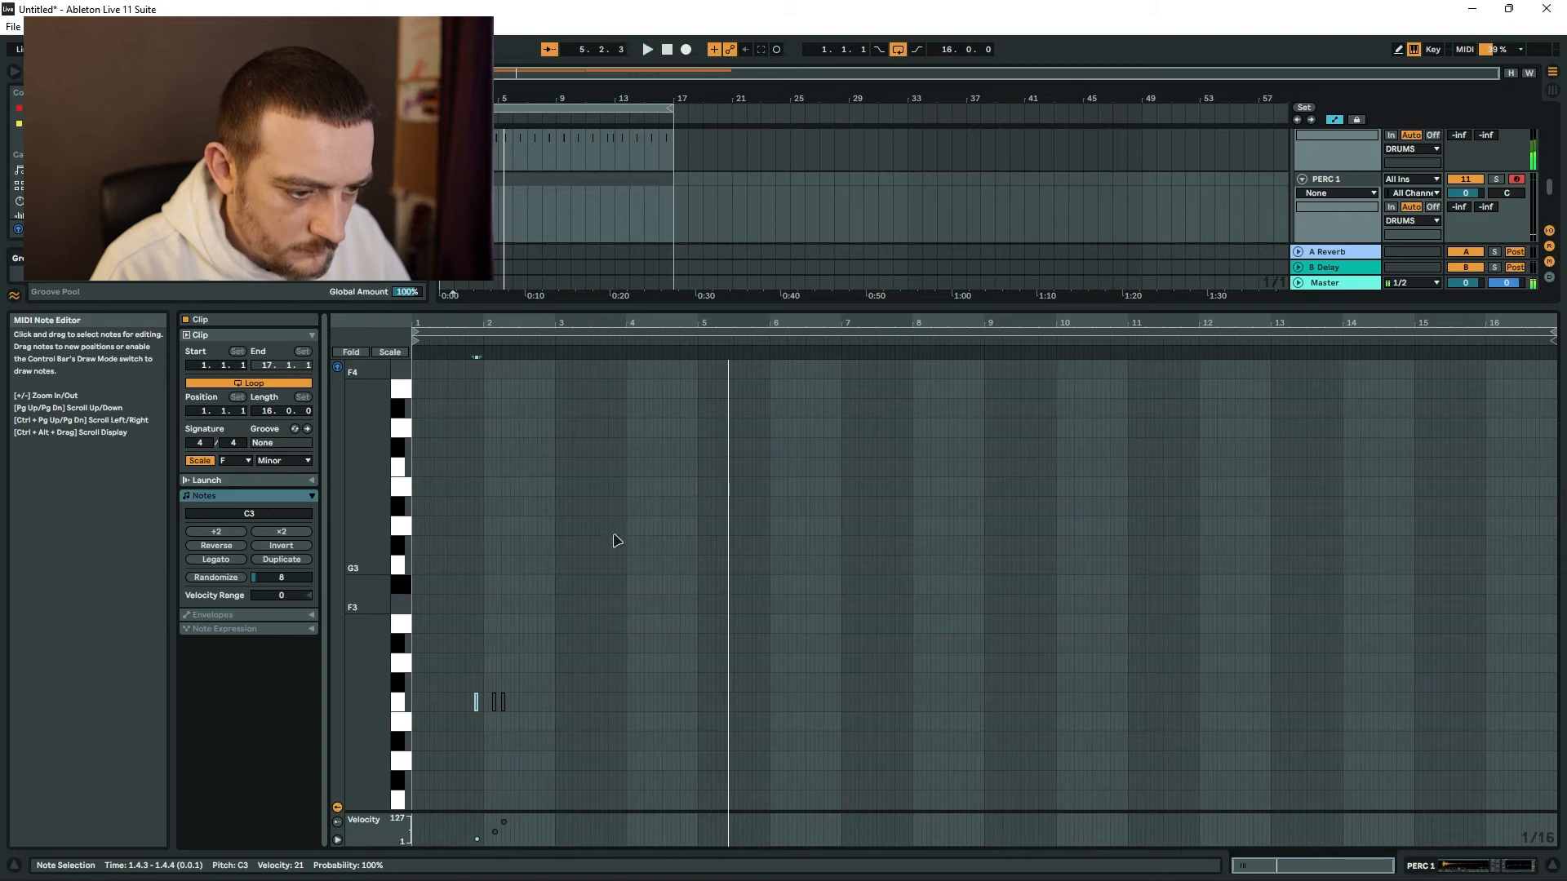
key(space)
drag(499, 202, 442, 204)
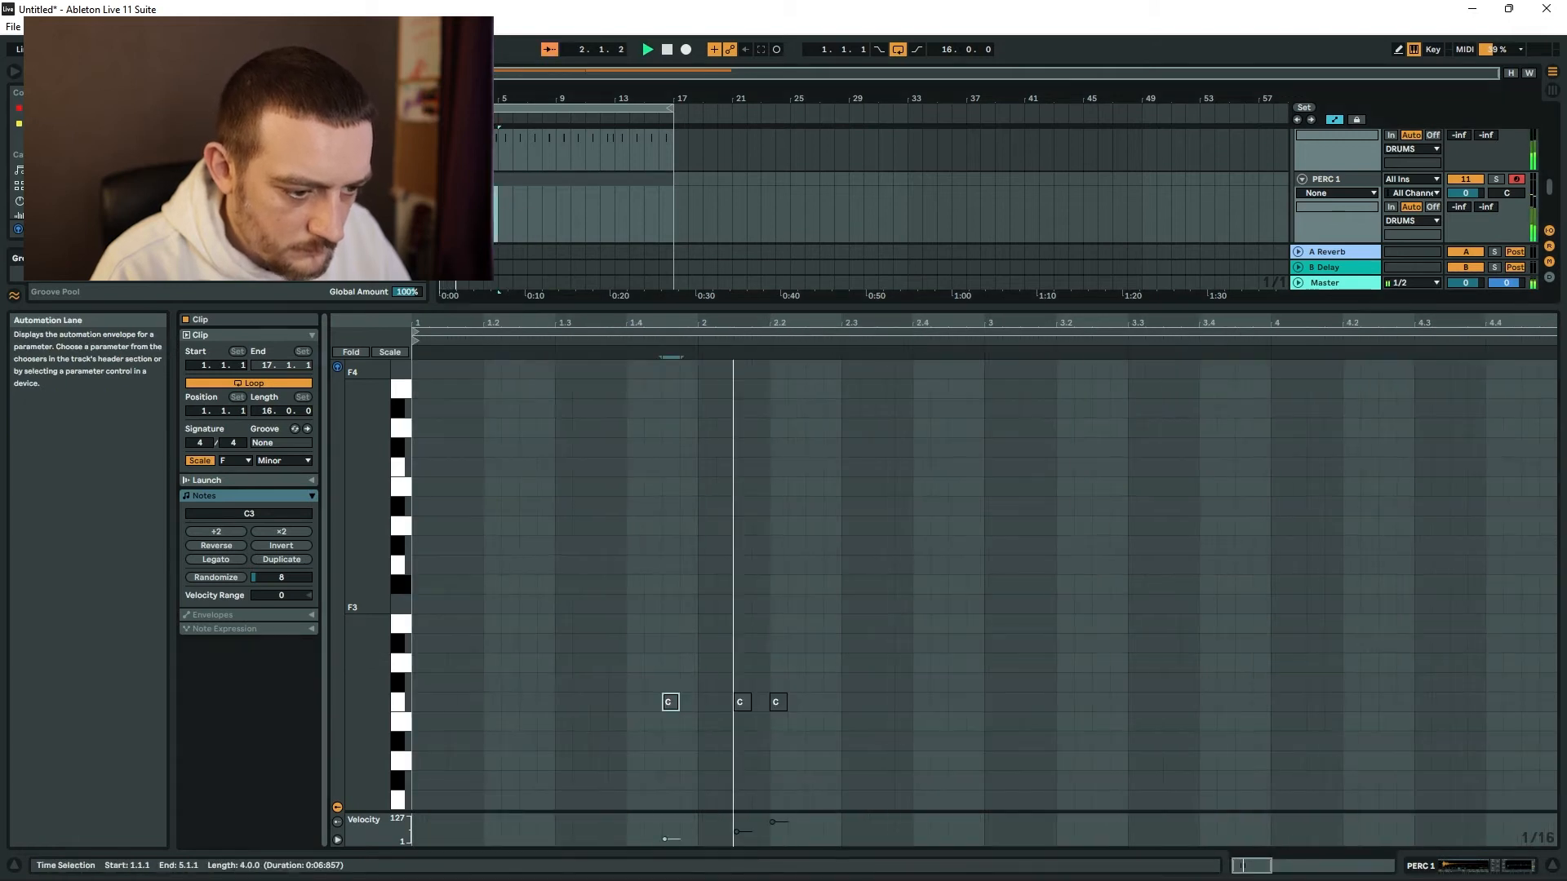
drag(556, 204, 615, 204)
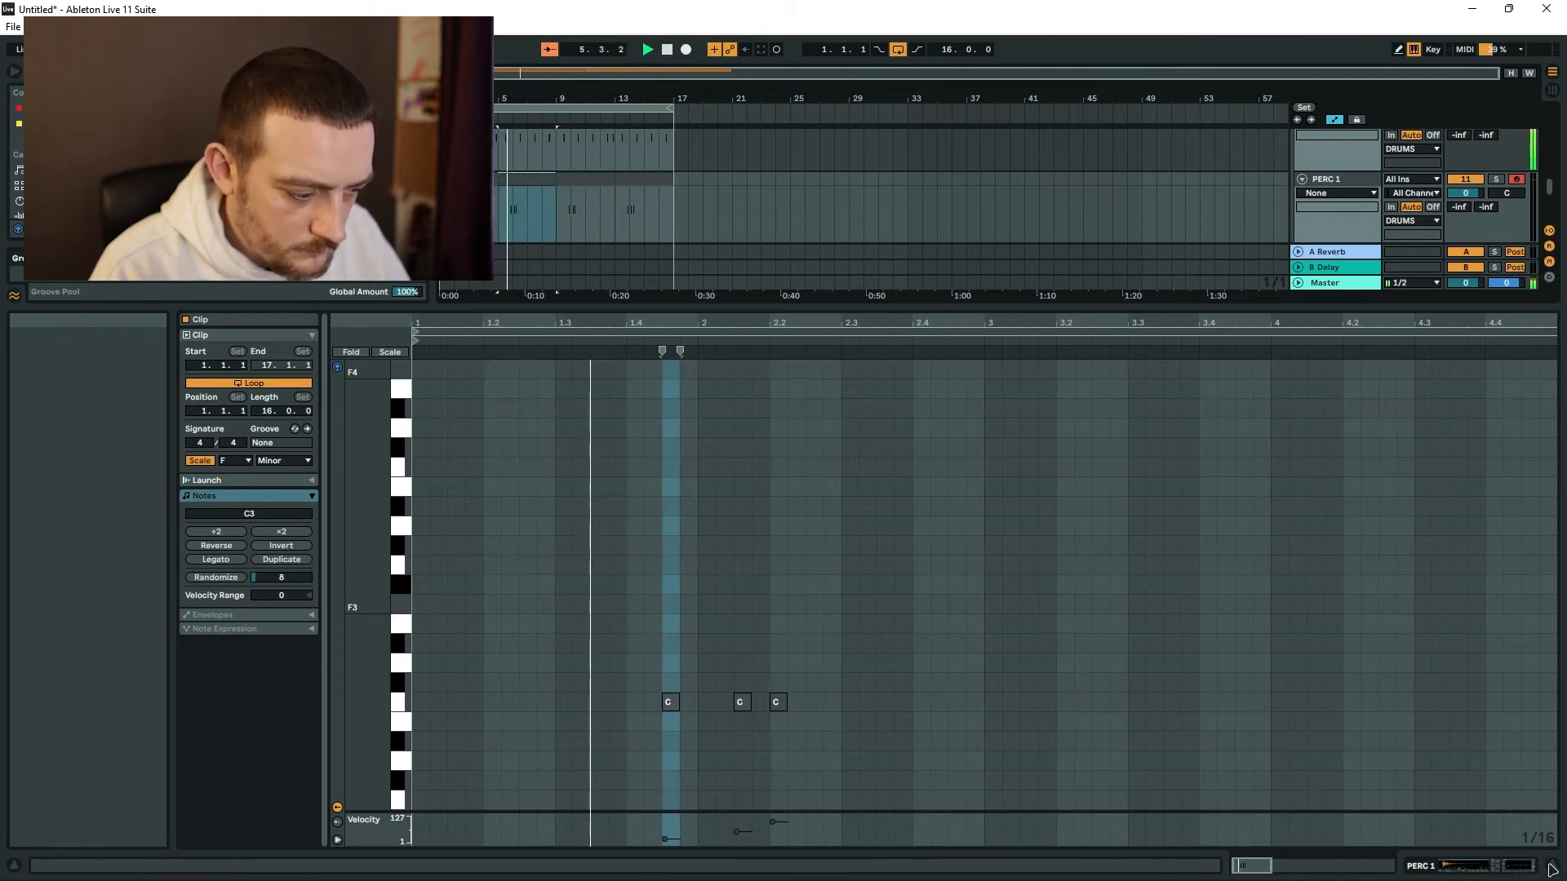
Hide the clip editor and select the PERC 2 track in the arrangement.
click(1552, 867)
click(575, 537)
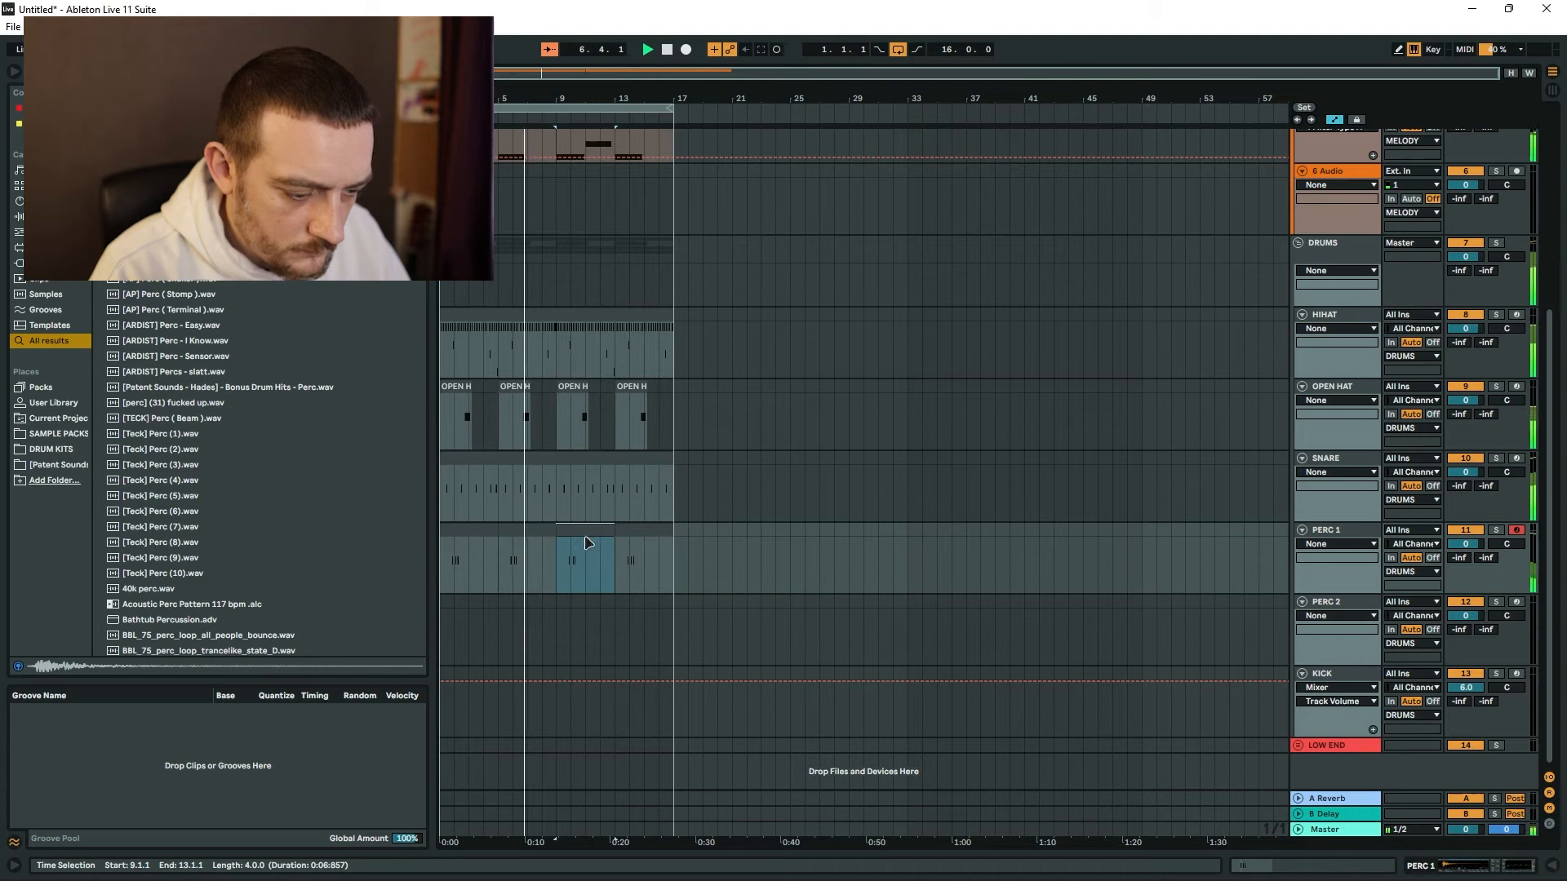
click(1331, 610)
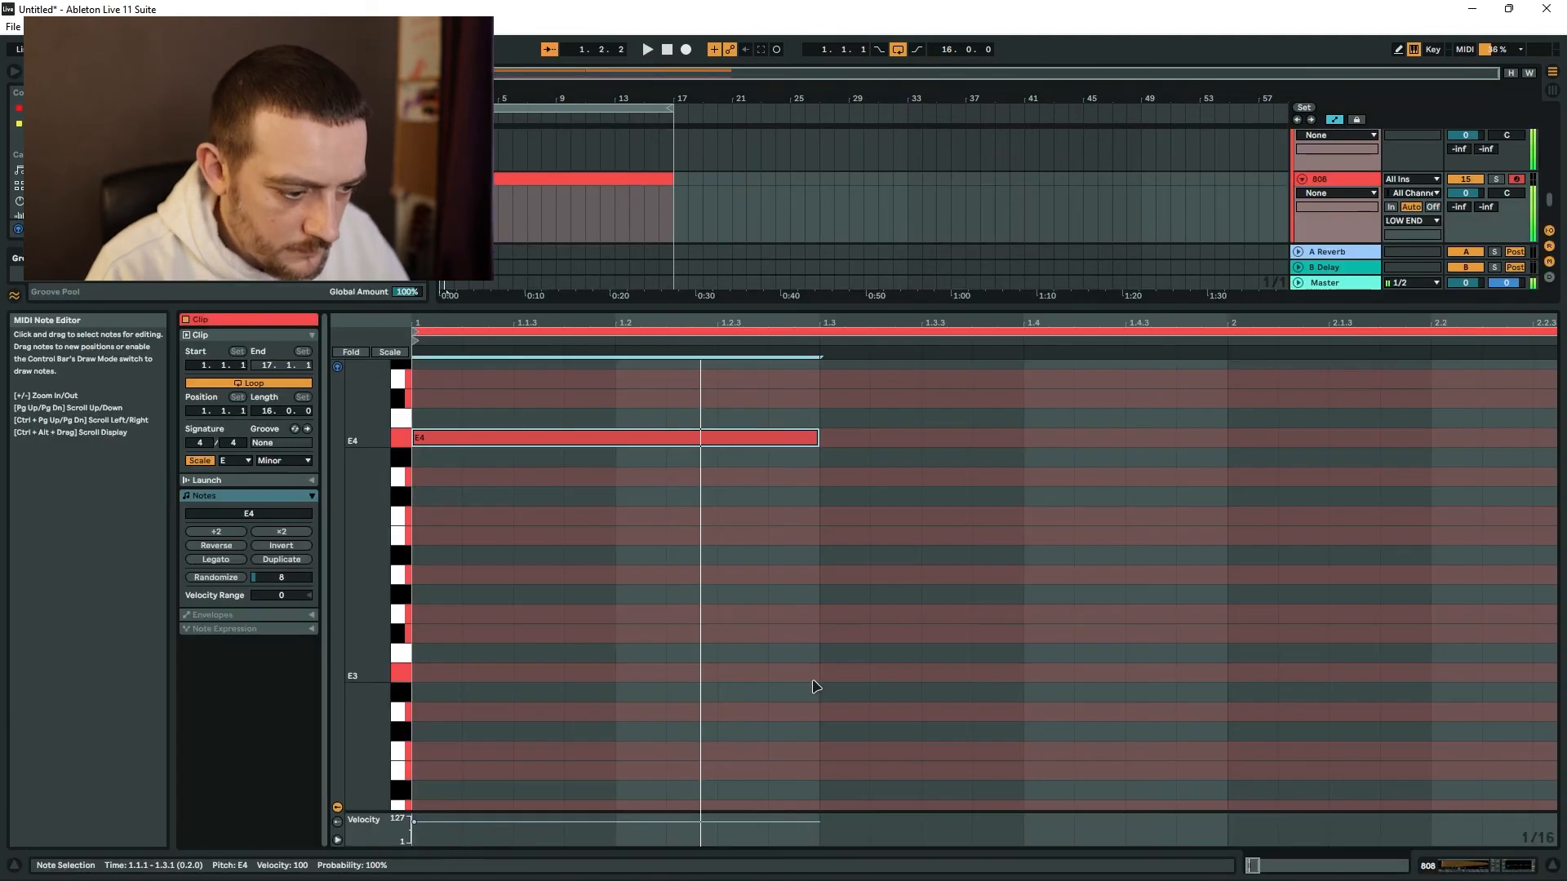
Set the velocity of the opening E4 note in the 808 clip to 127.
scroll(829, 601, up, 1)
scroll(895, 587, down, 3)
scroll(587, 787, down, 6)
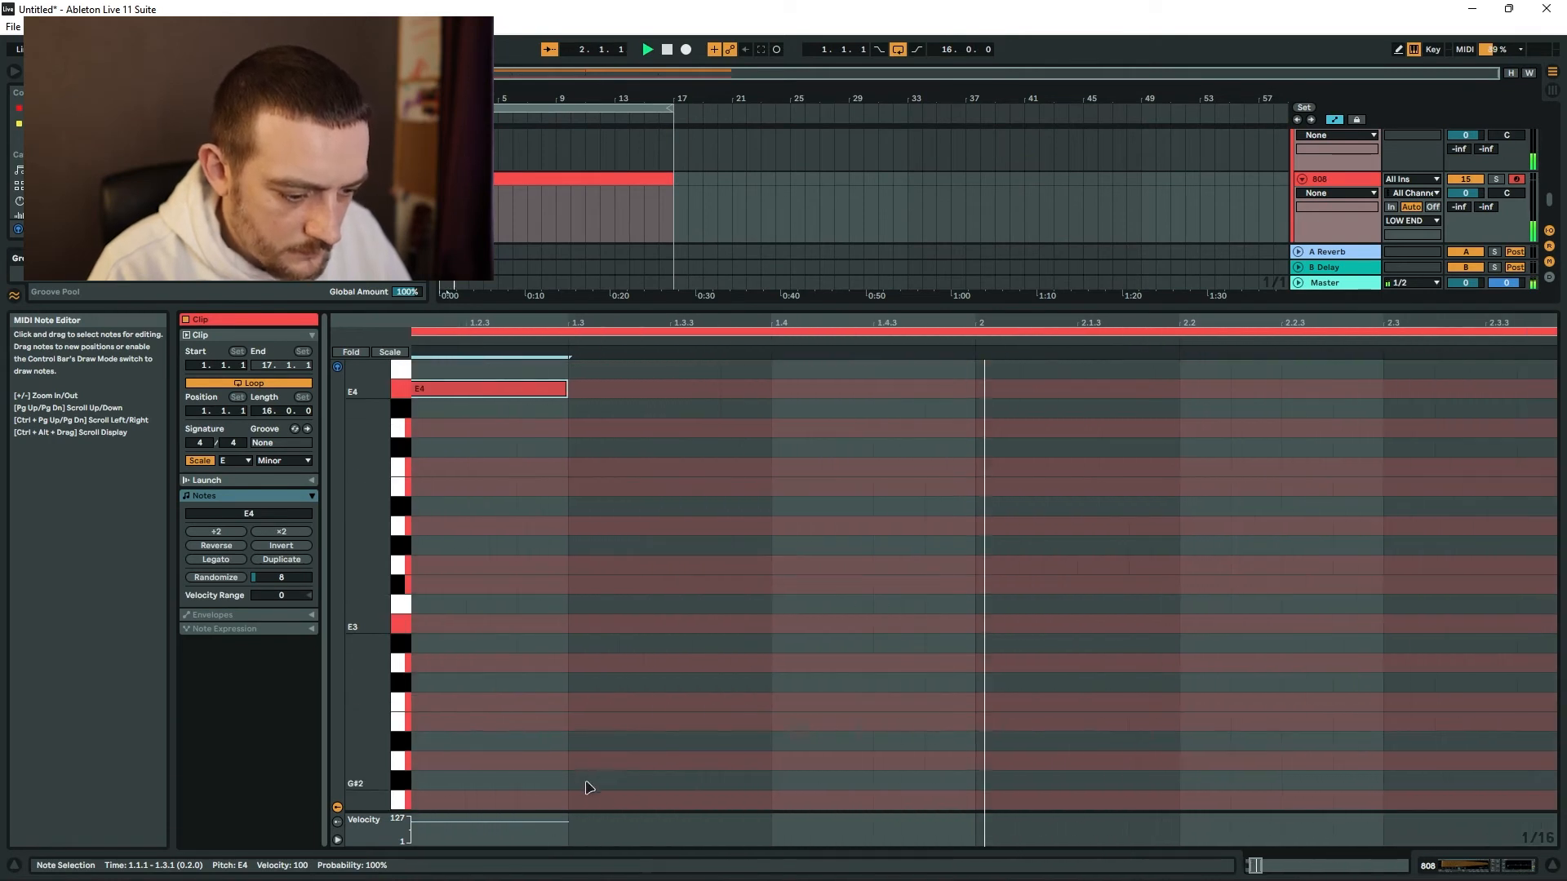
scroll(558, 765, down, 3)
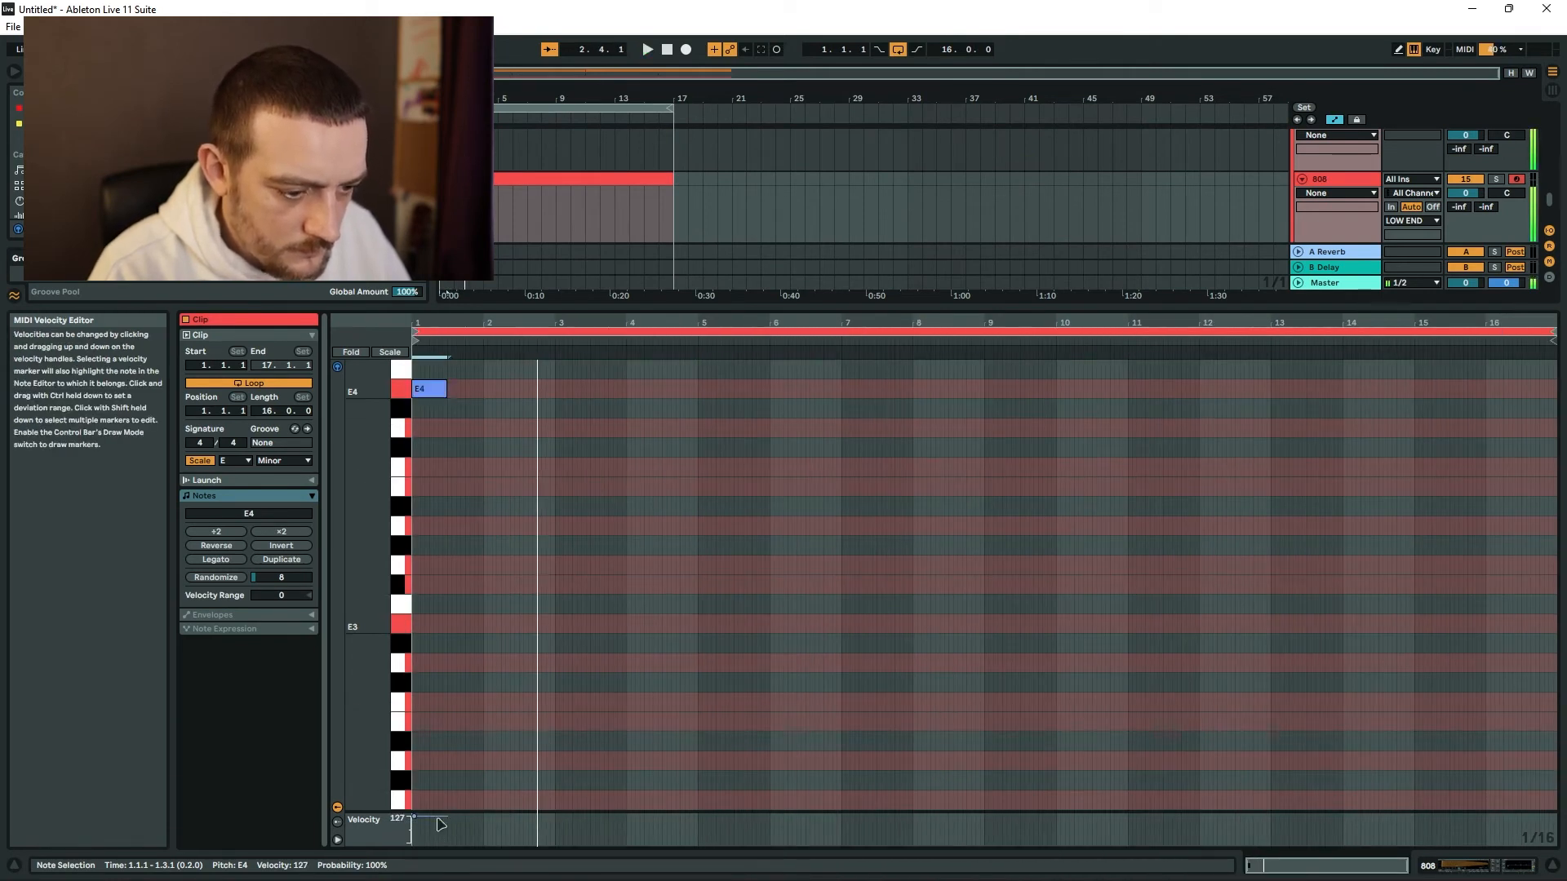
key(space)
Add a half-bar A4 note at 3.1.1 and shorter A4 notes at 4.2.1 and 4.3.3 in the 808 clip.
scroll(569, 531, up, 3)
double_click(560, 447)
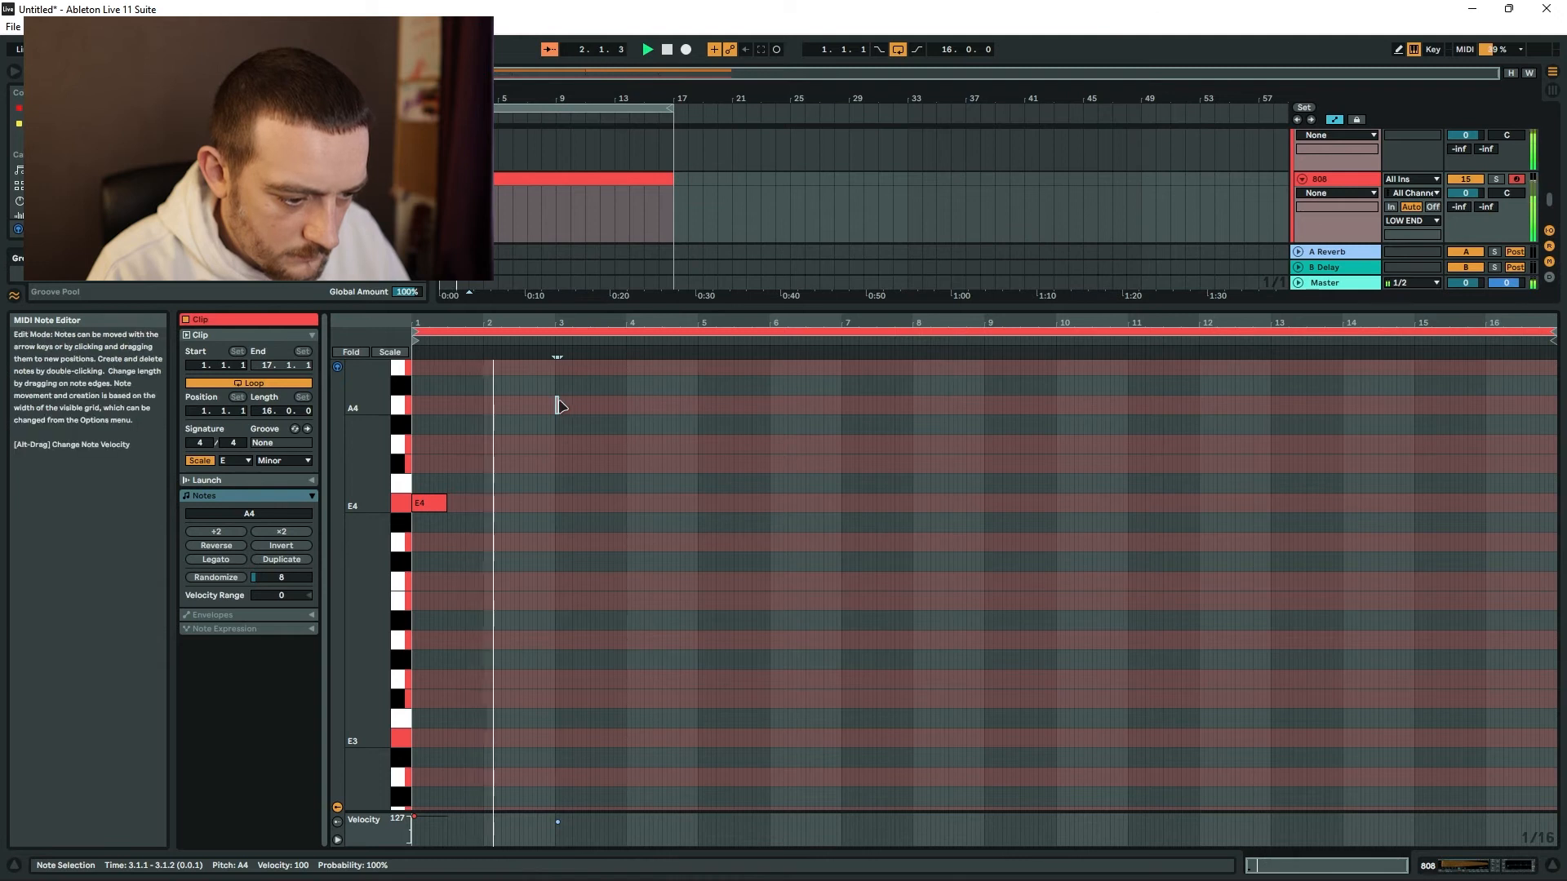
drag(557, 405, 684, 413)
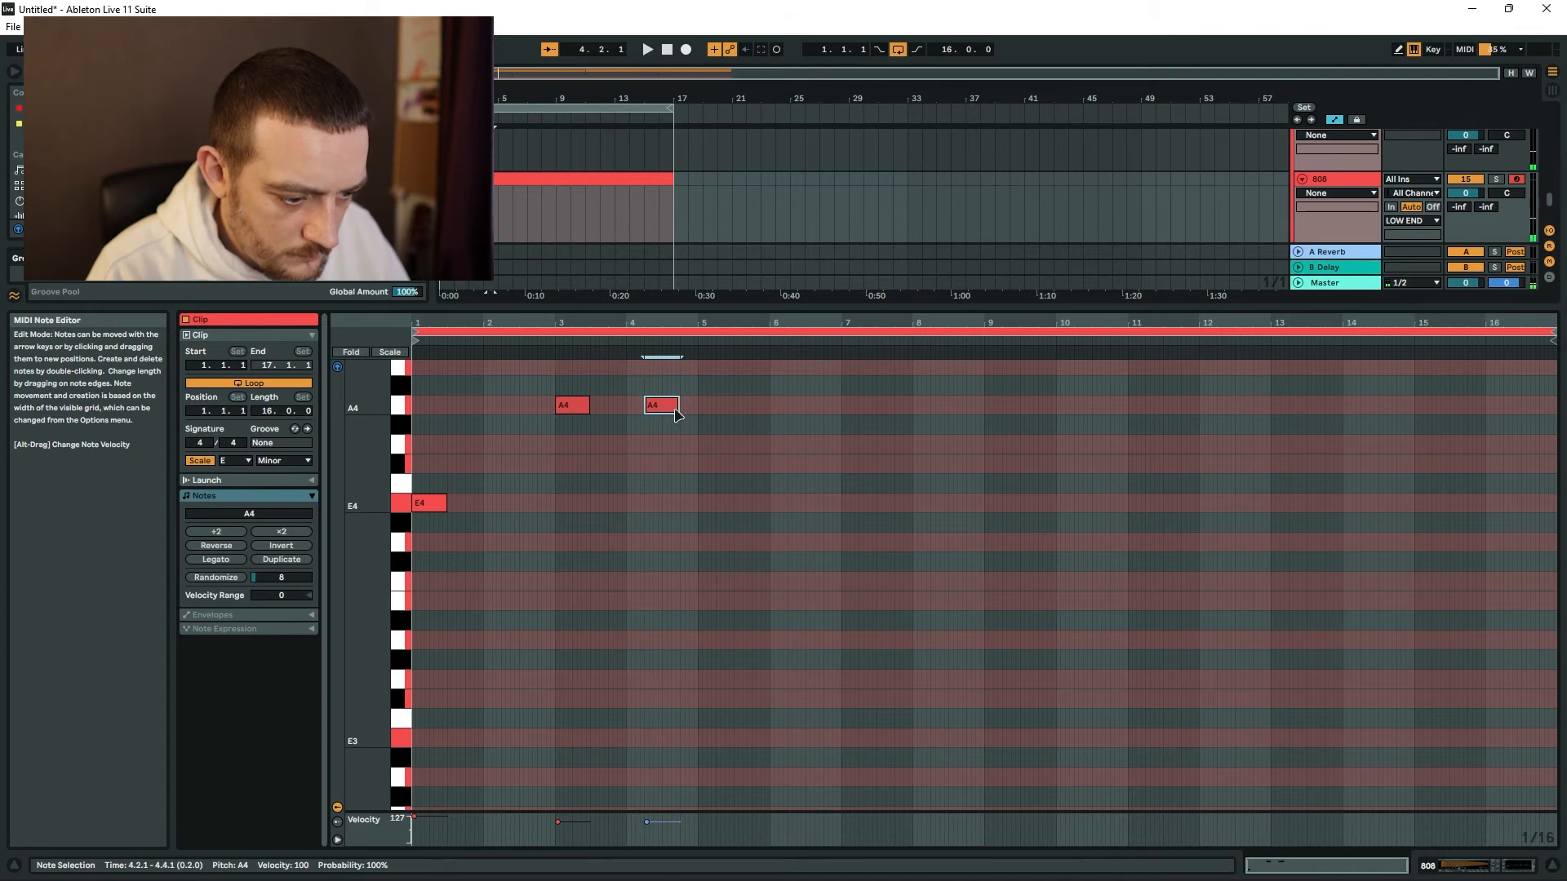
drag(664, 408, 655, 410)
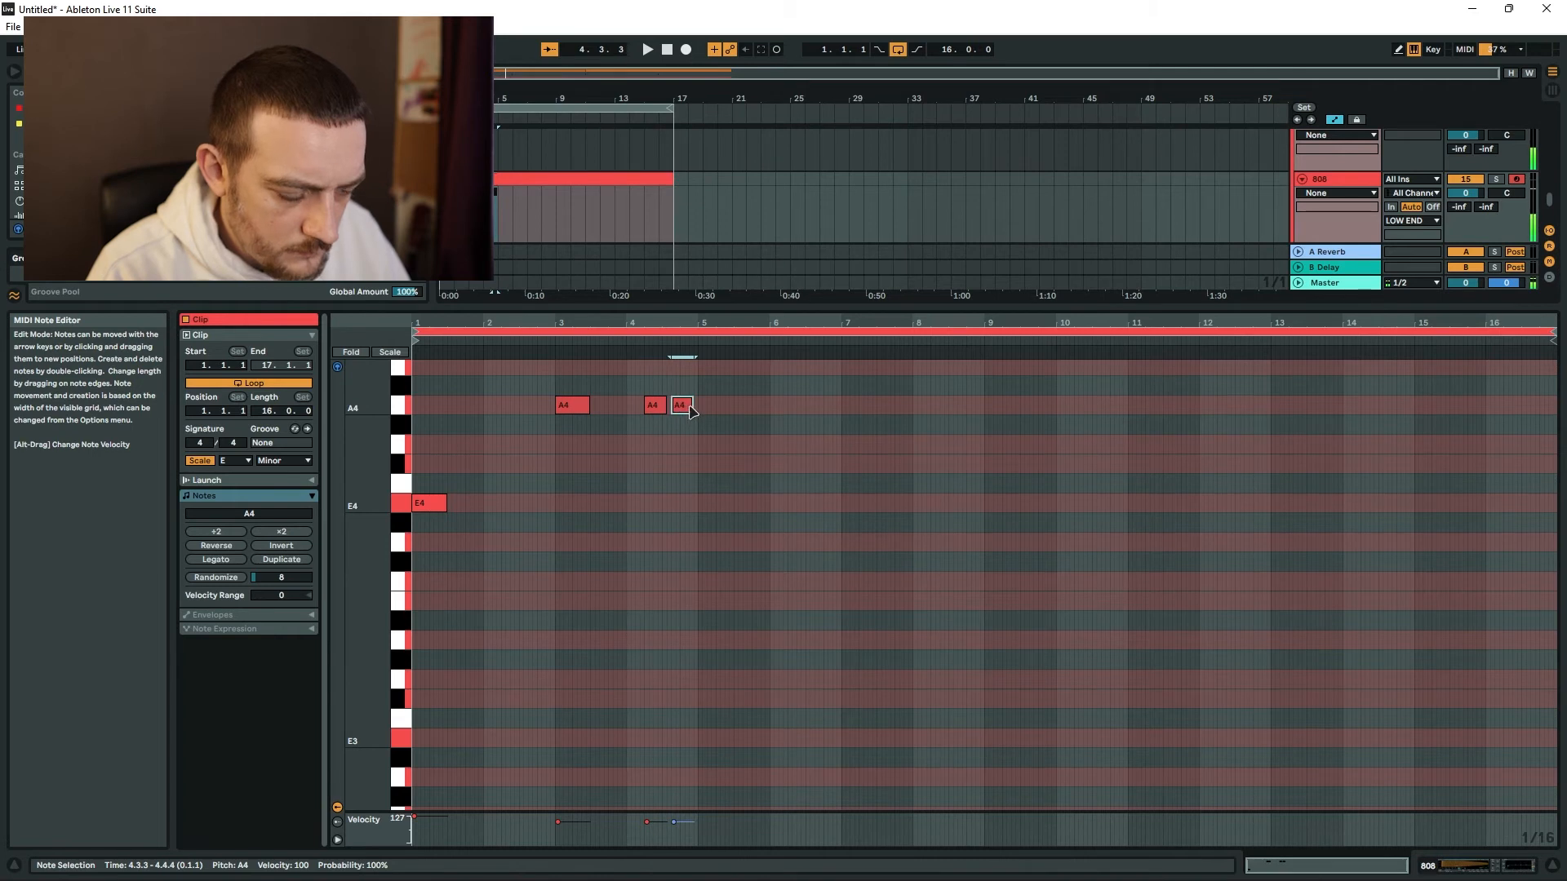
key(space)
Set all 808 notes to velocity 127 and repeat the pattern an octave lower across bars 1–8.
key(ctrl+a)
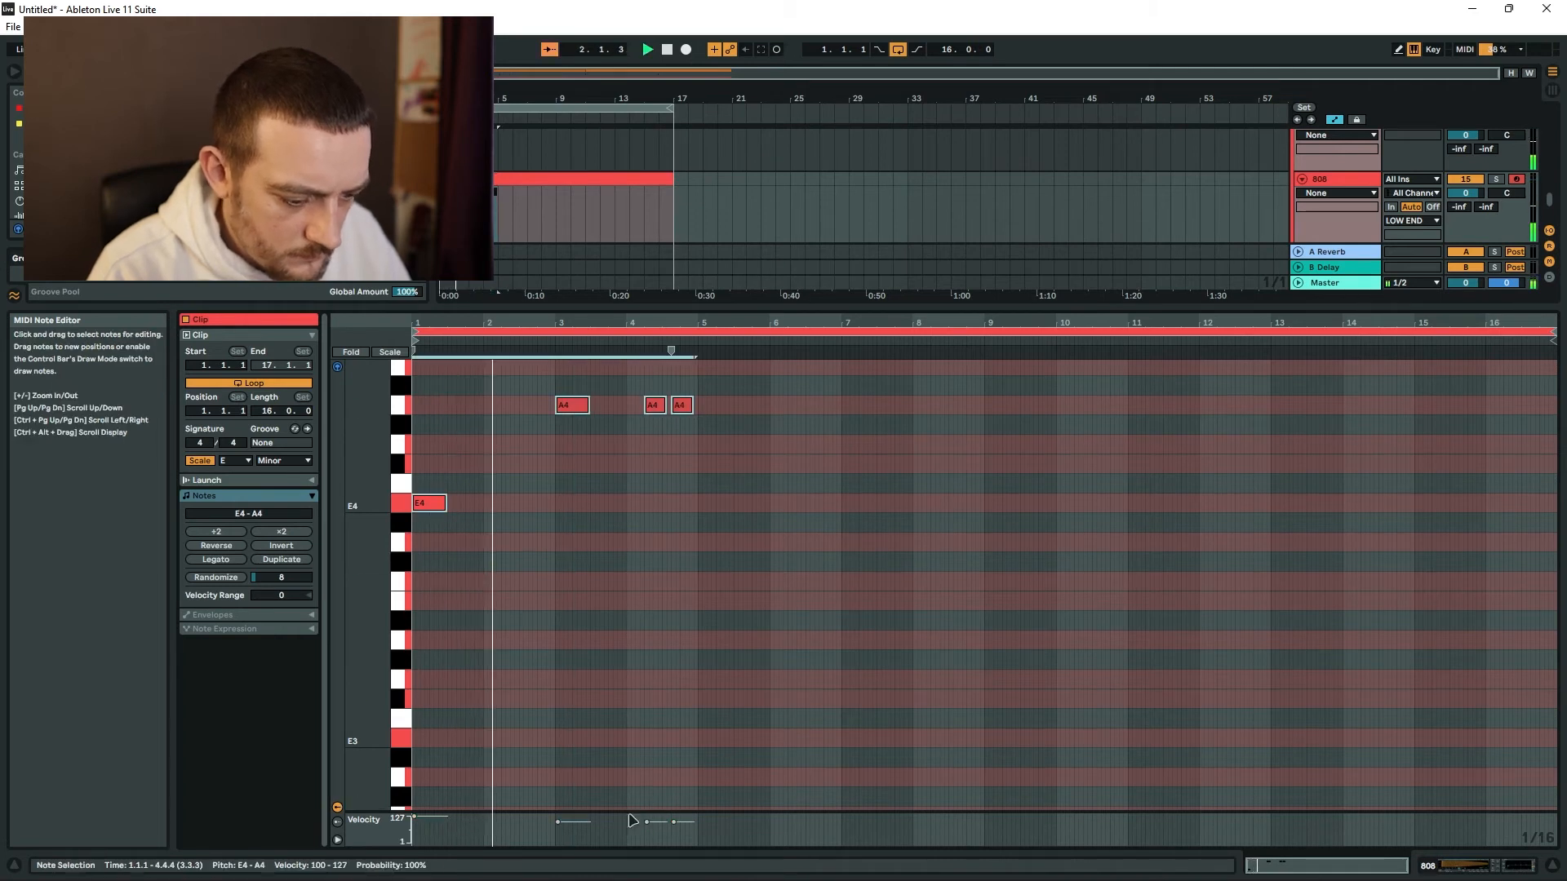
drag(575, 823, 574, 803)
click(649, 511)
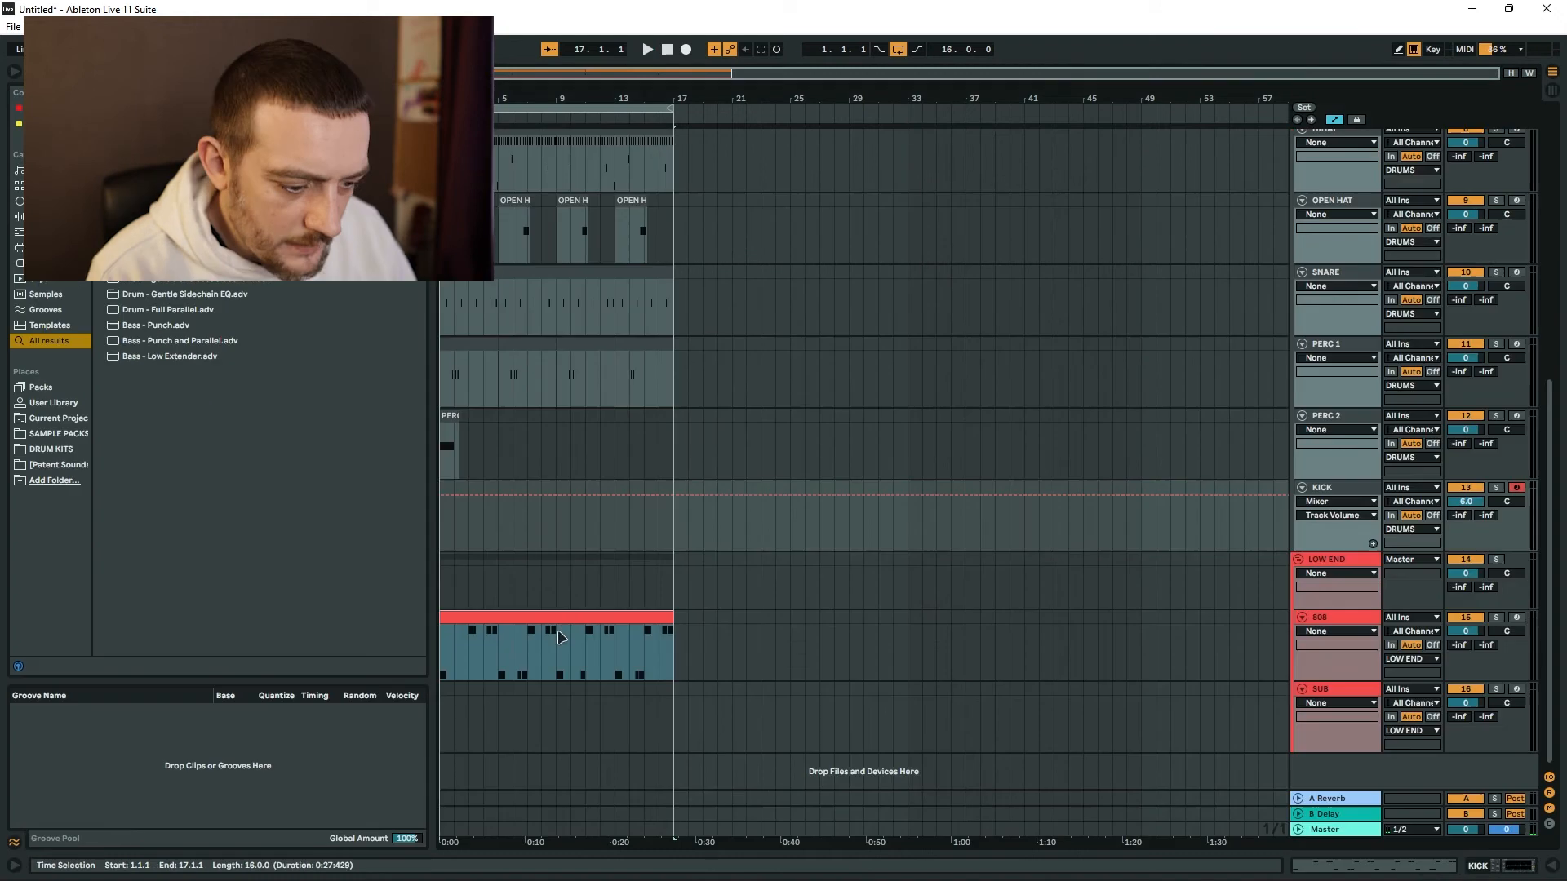
Copy the 16-bar 808 clip to the KICK track with every note on C3 and check it in the note editor.
drag(571, 645, 535, 524)
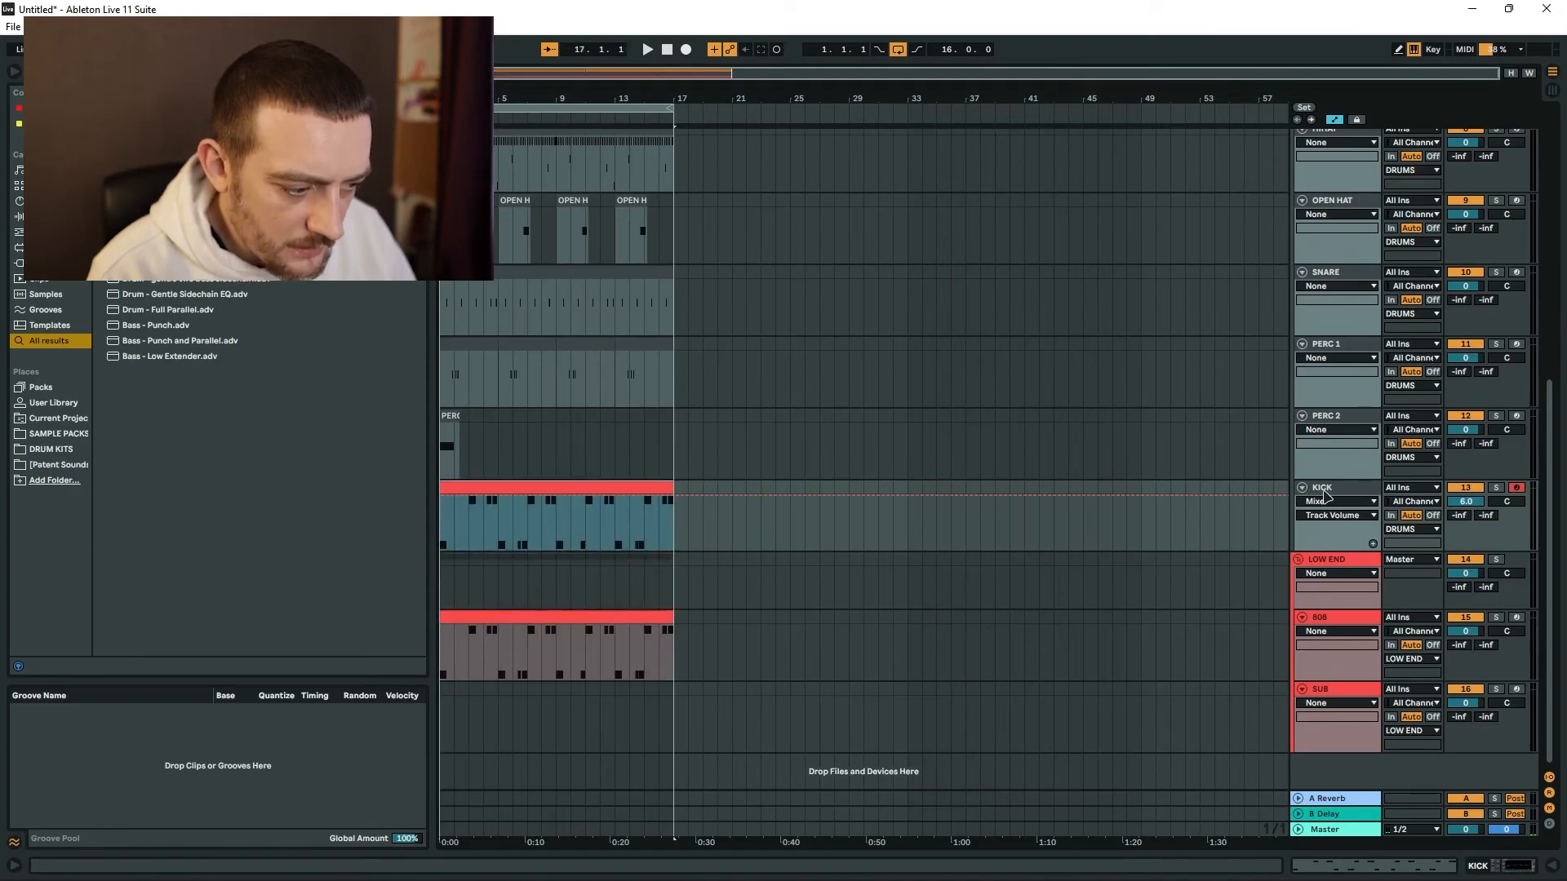
key(space)
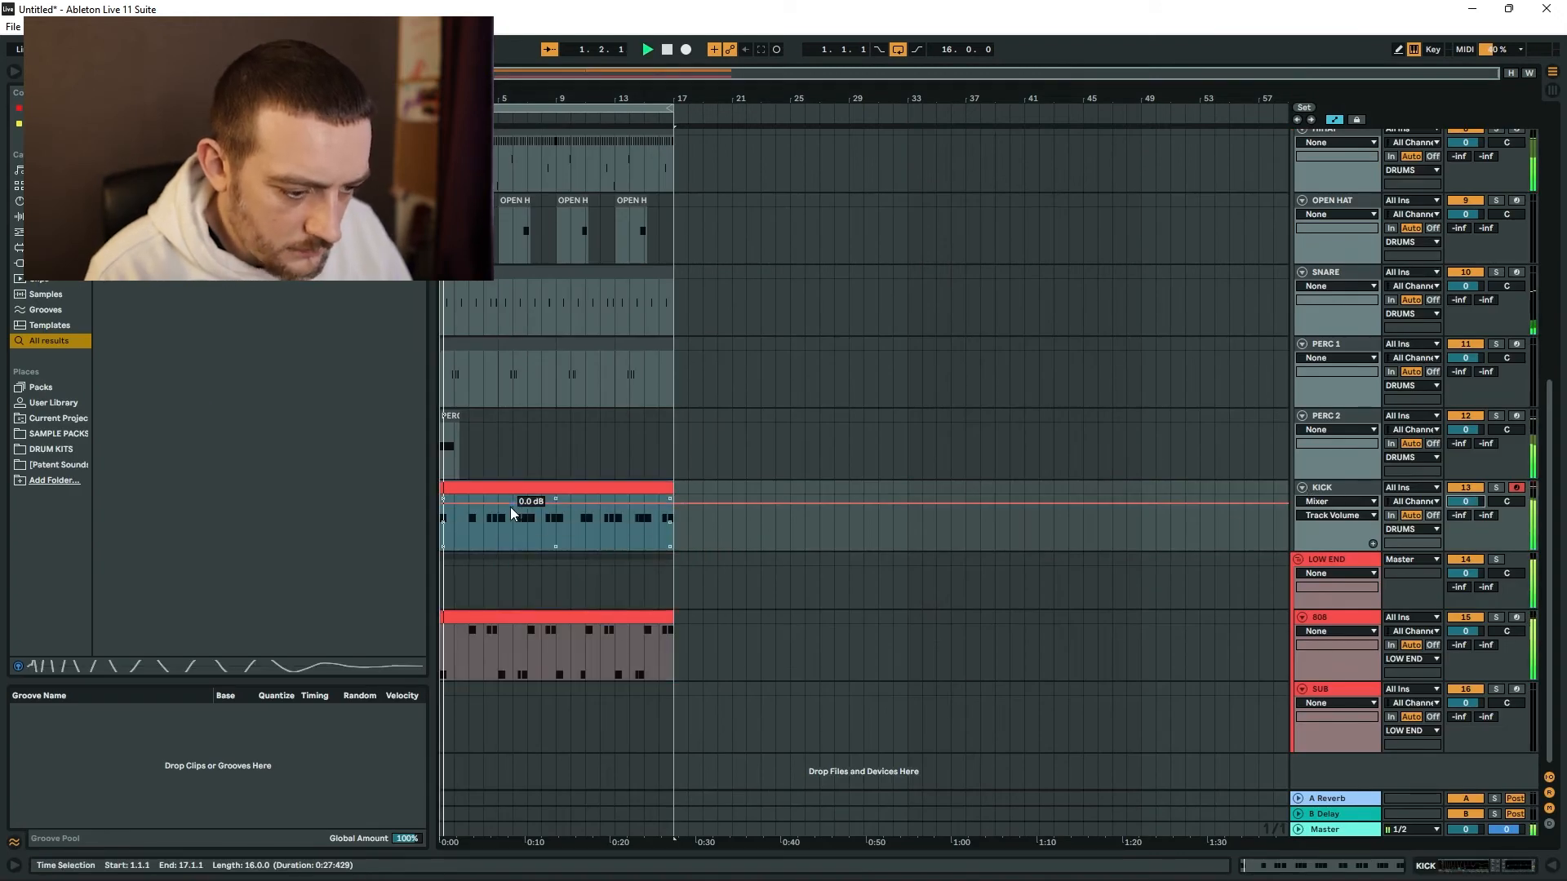
click(694, 590)
click(455, 488)
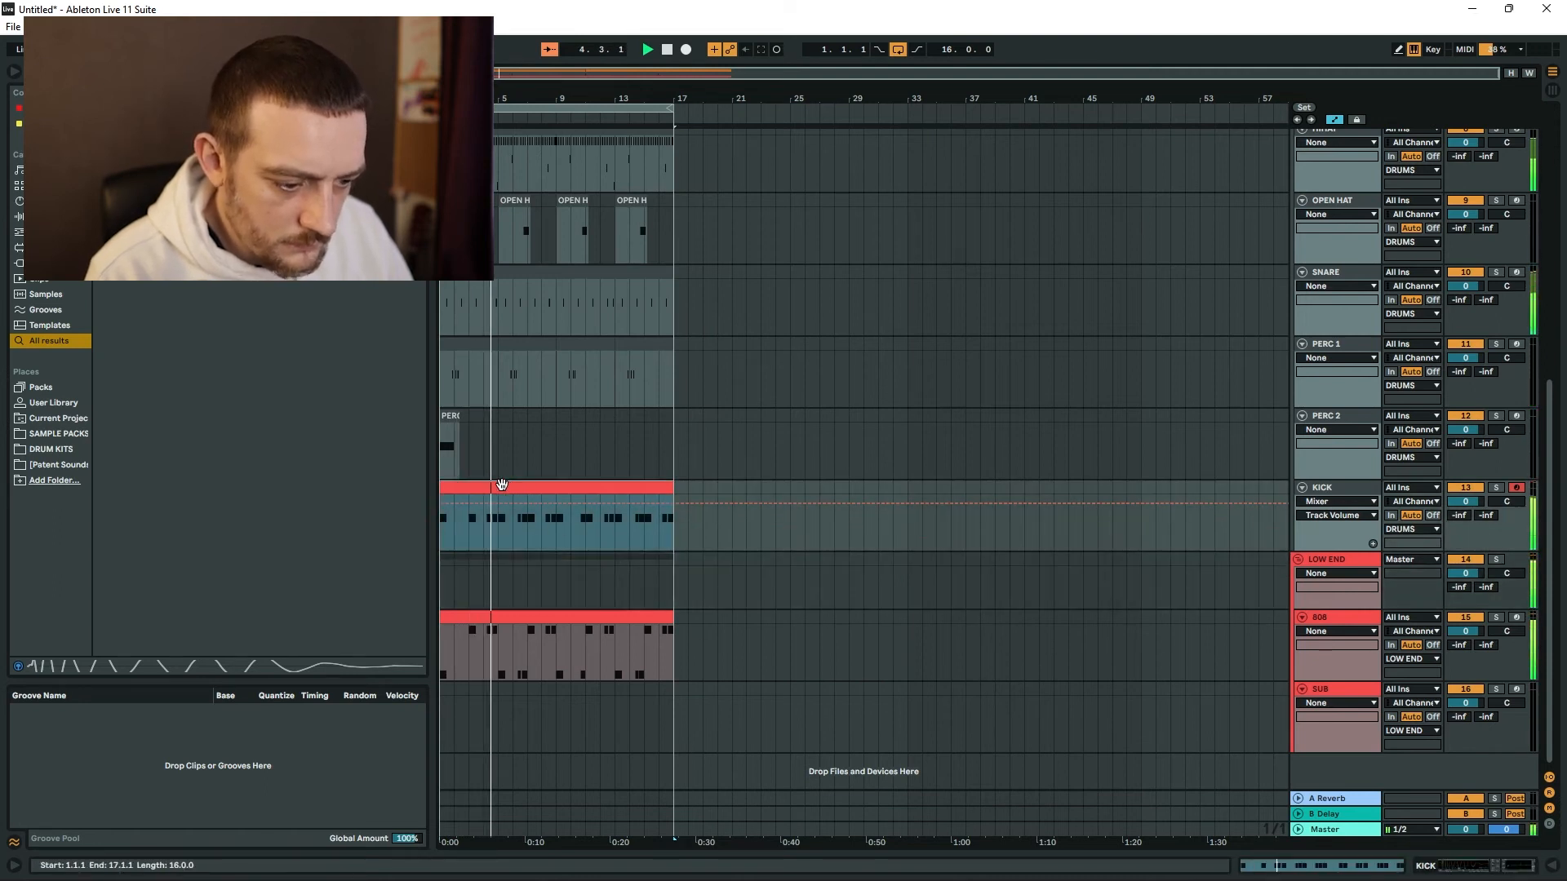
double_click(511, 487)
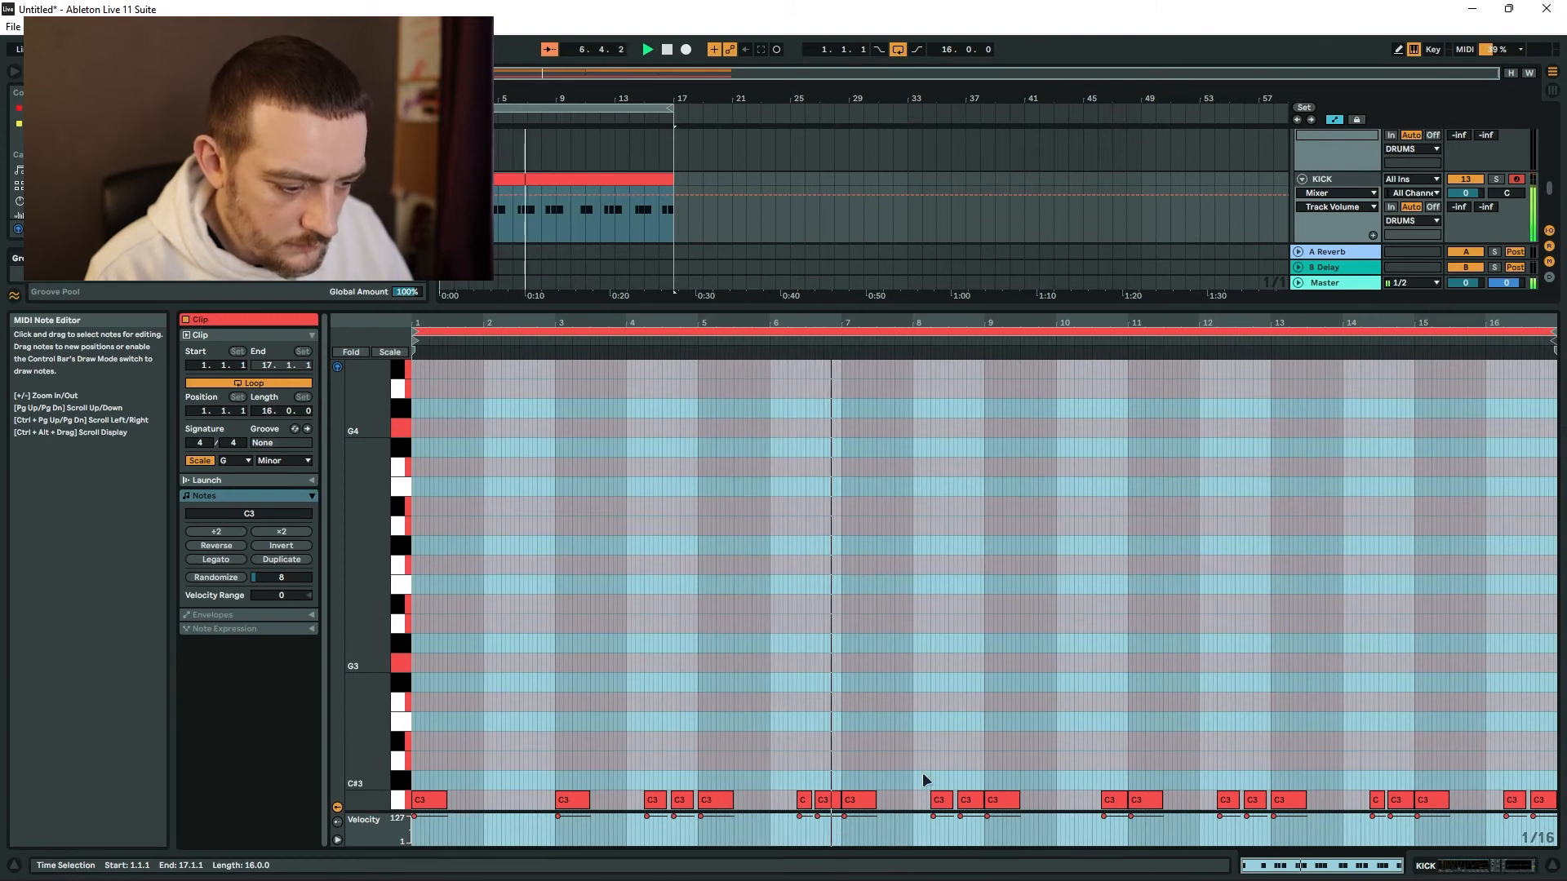
click(1552, 866)
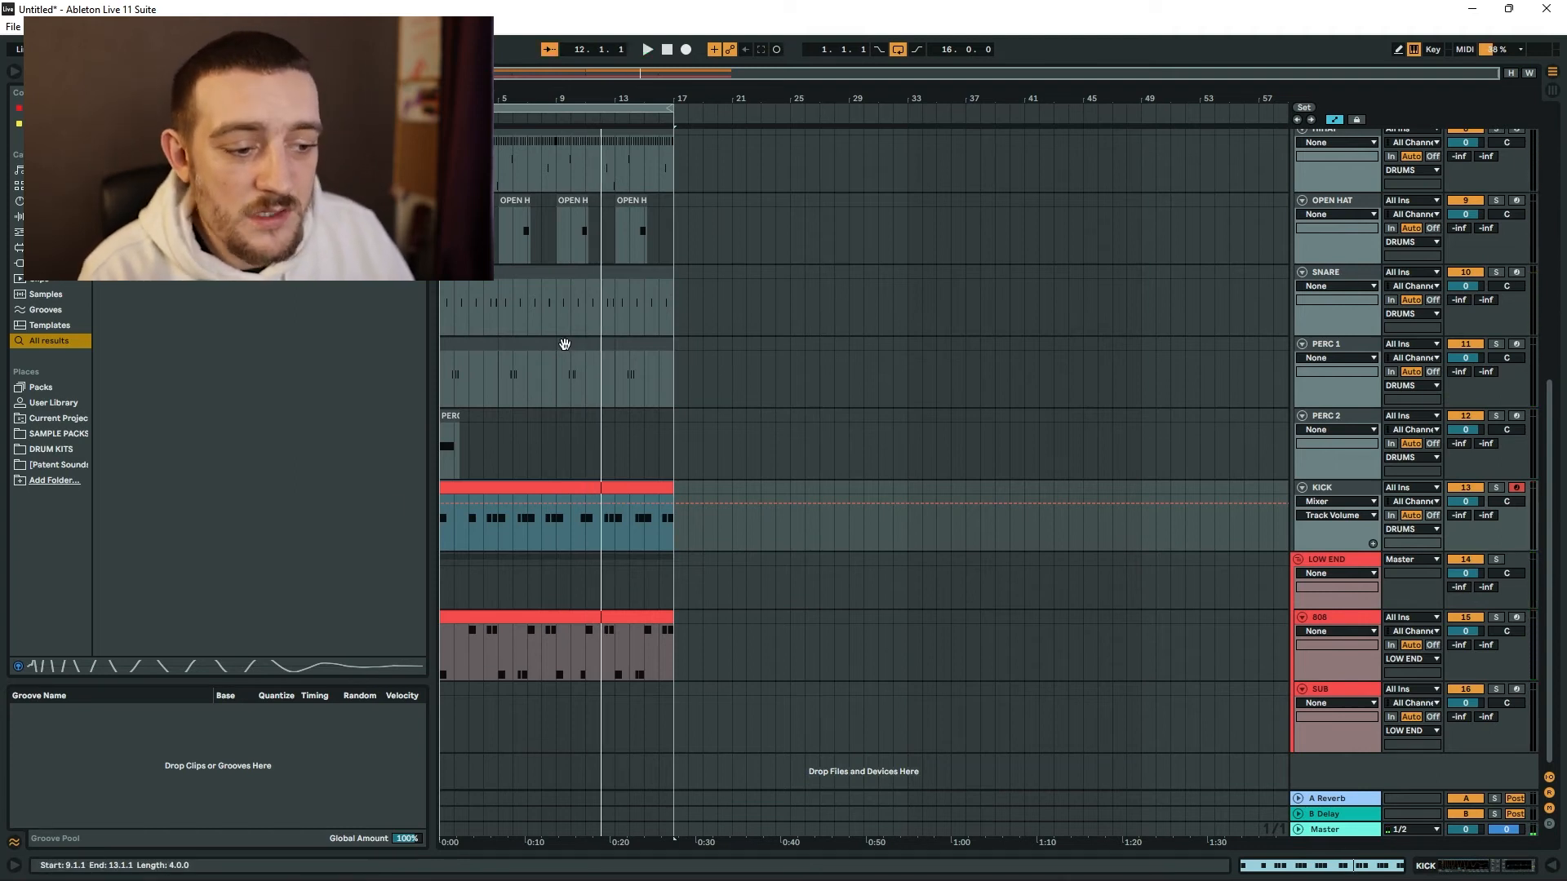
Extend the 2-Kontakt track to 24 bars and open its clip at bars 1–8 for editing.
key(ctrl+a)
drag(519, 487, 635, 479)
click(593, 51)
scroll(677, 245, up, 5)
click(677, 245)
drag(645, 215, 501, 194)
double_click(500, 194)
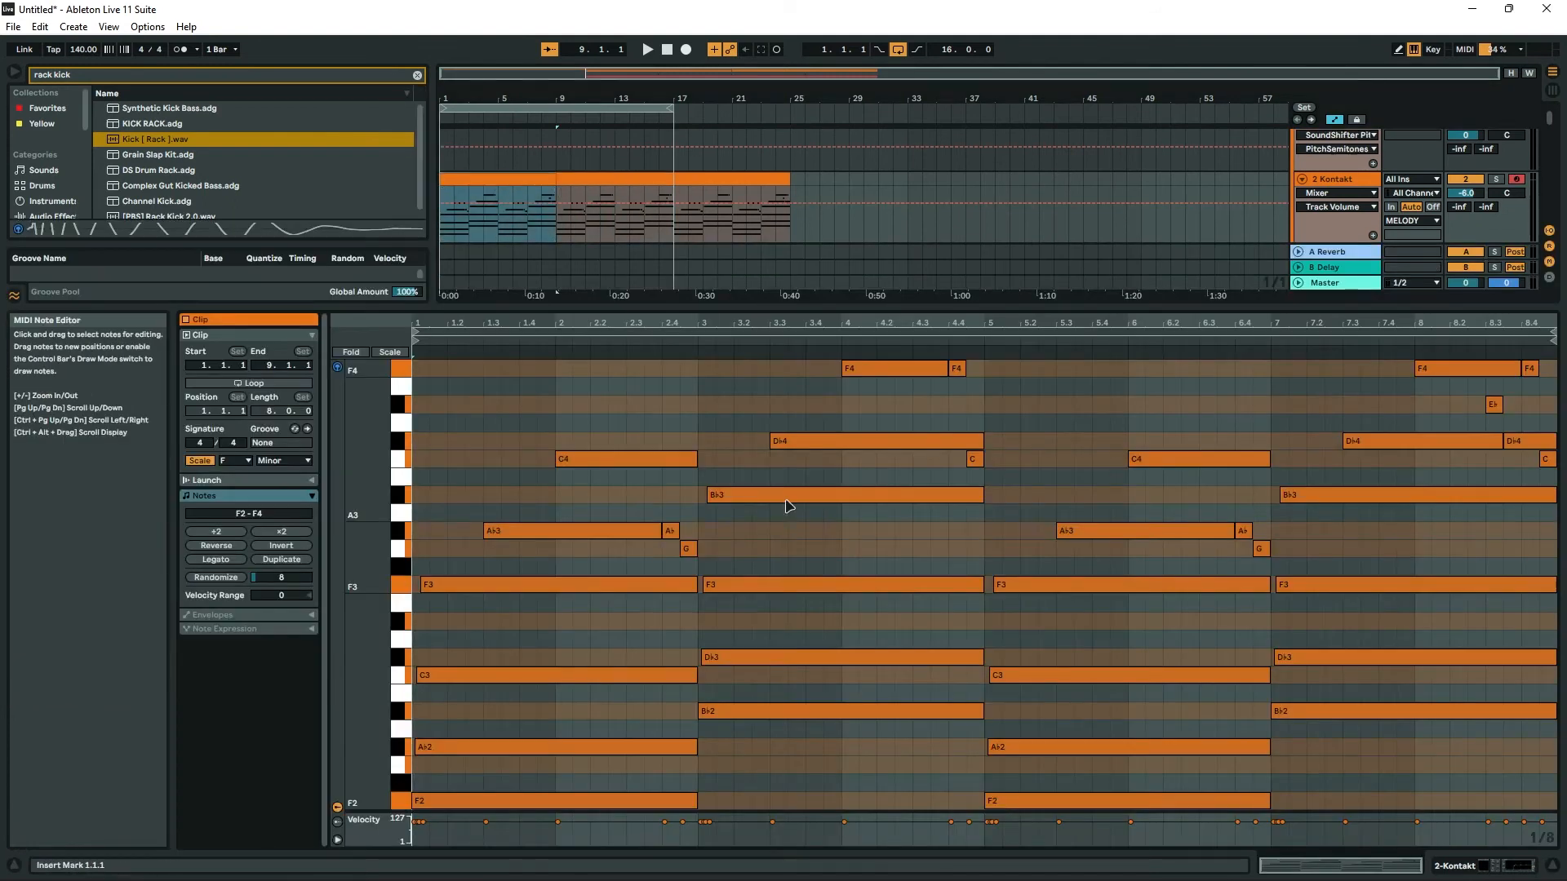
Delete the short passing notes at the ends of bars 2, 4 and 6 in the 2-Kontakt clip.
double_click(669, 532)
double_click(687, 546)
double_click(956, 369)
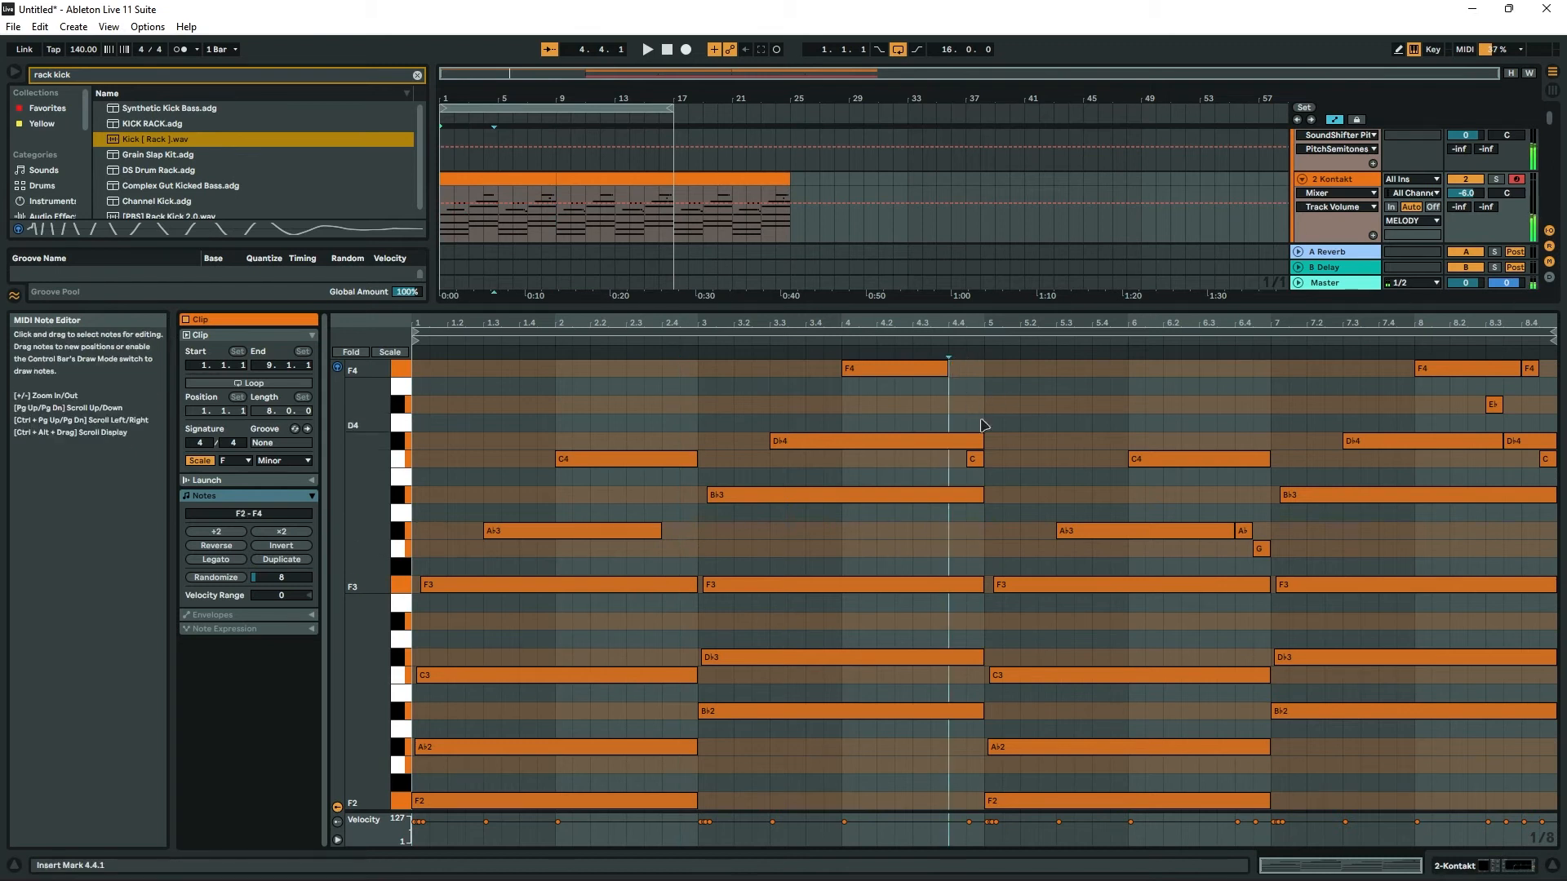
double_click(973, 459)
double_click(1243, 532)
double_click(1261, 549)
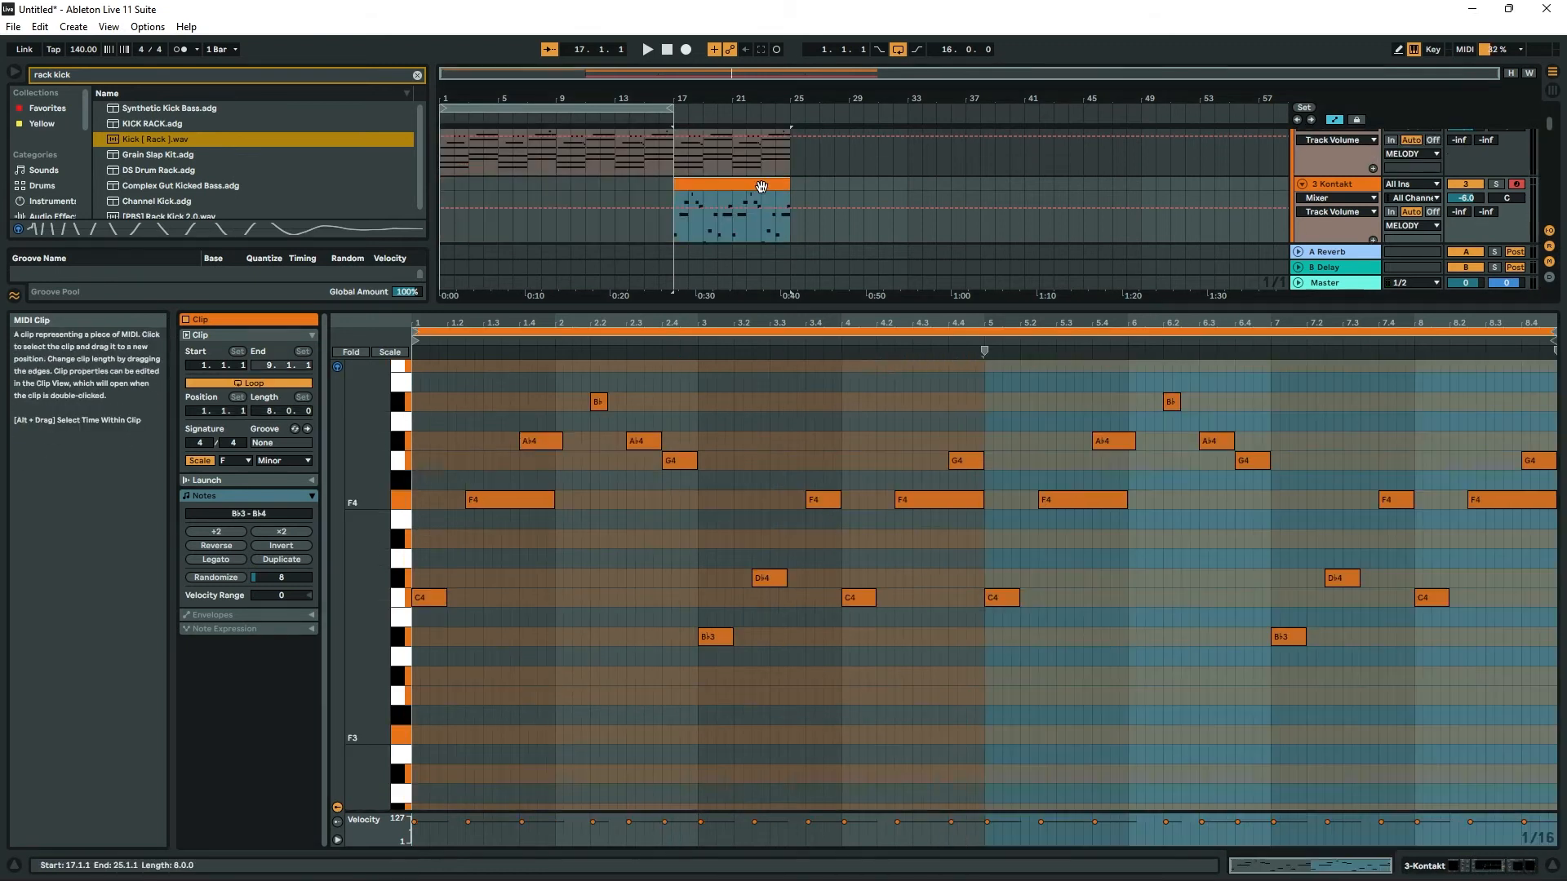
Bring the 3-Kontakt melody into the intro with a clip spanning bars 5–8.
drag(760, 186, 498, 191)
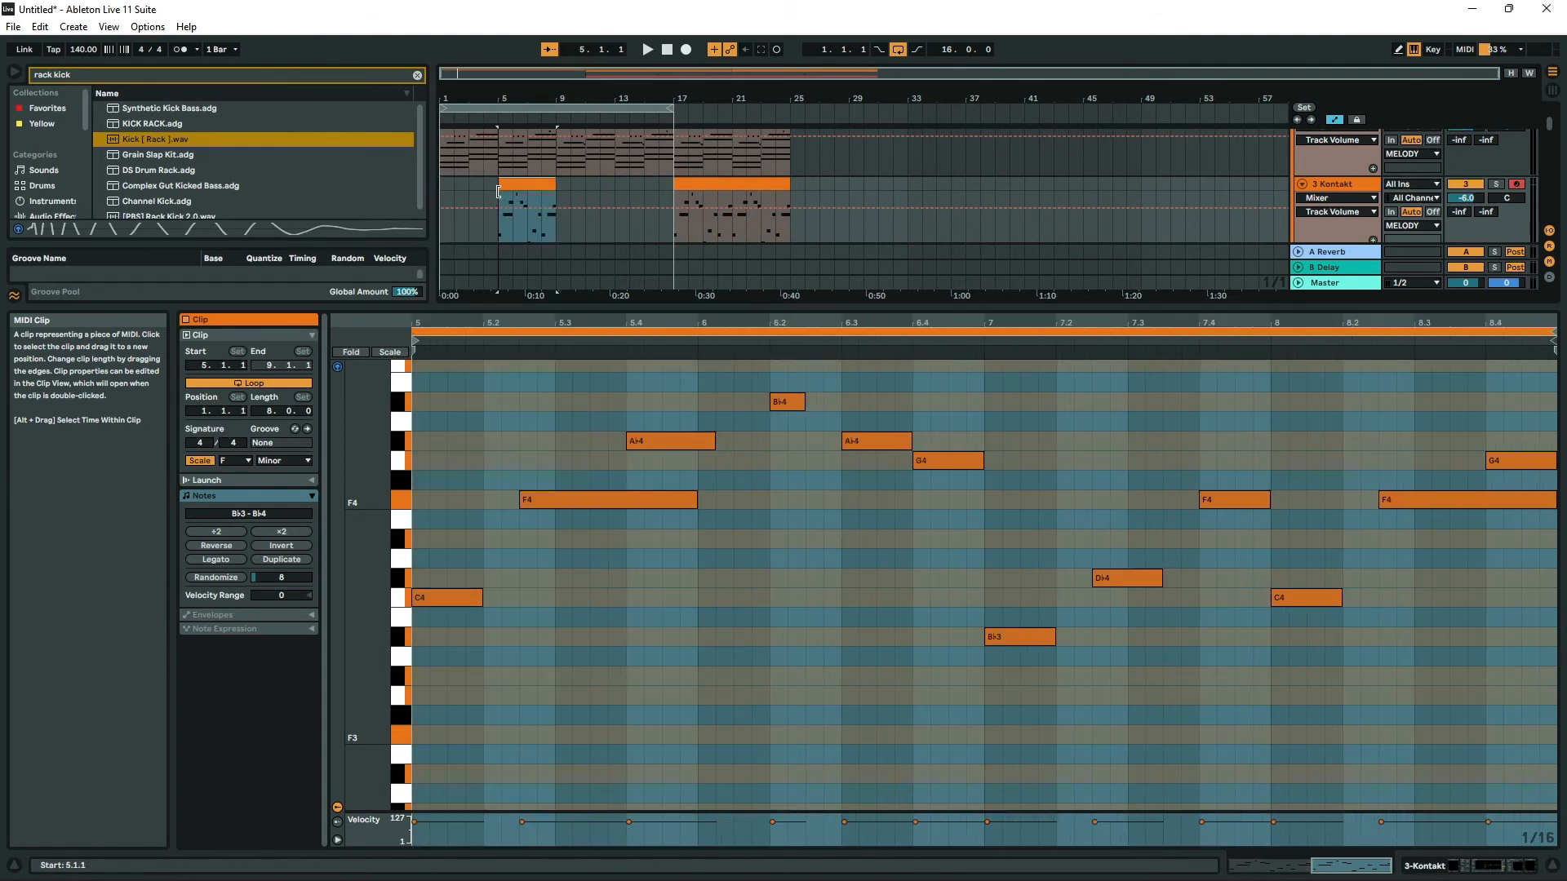
click(523, 184)
Add Auto Filter to the MELODY group and work on its Frequency automation in the intro.
click(1350, 138)
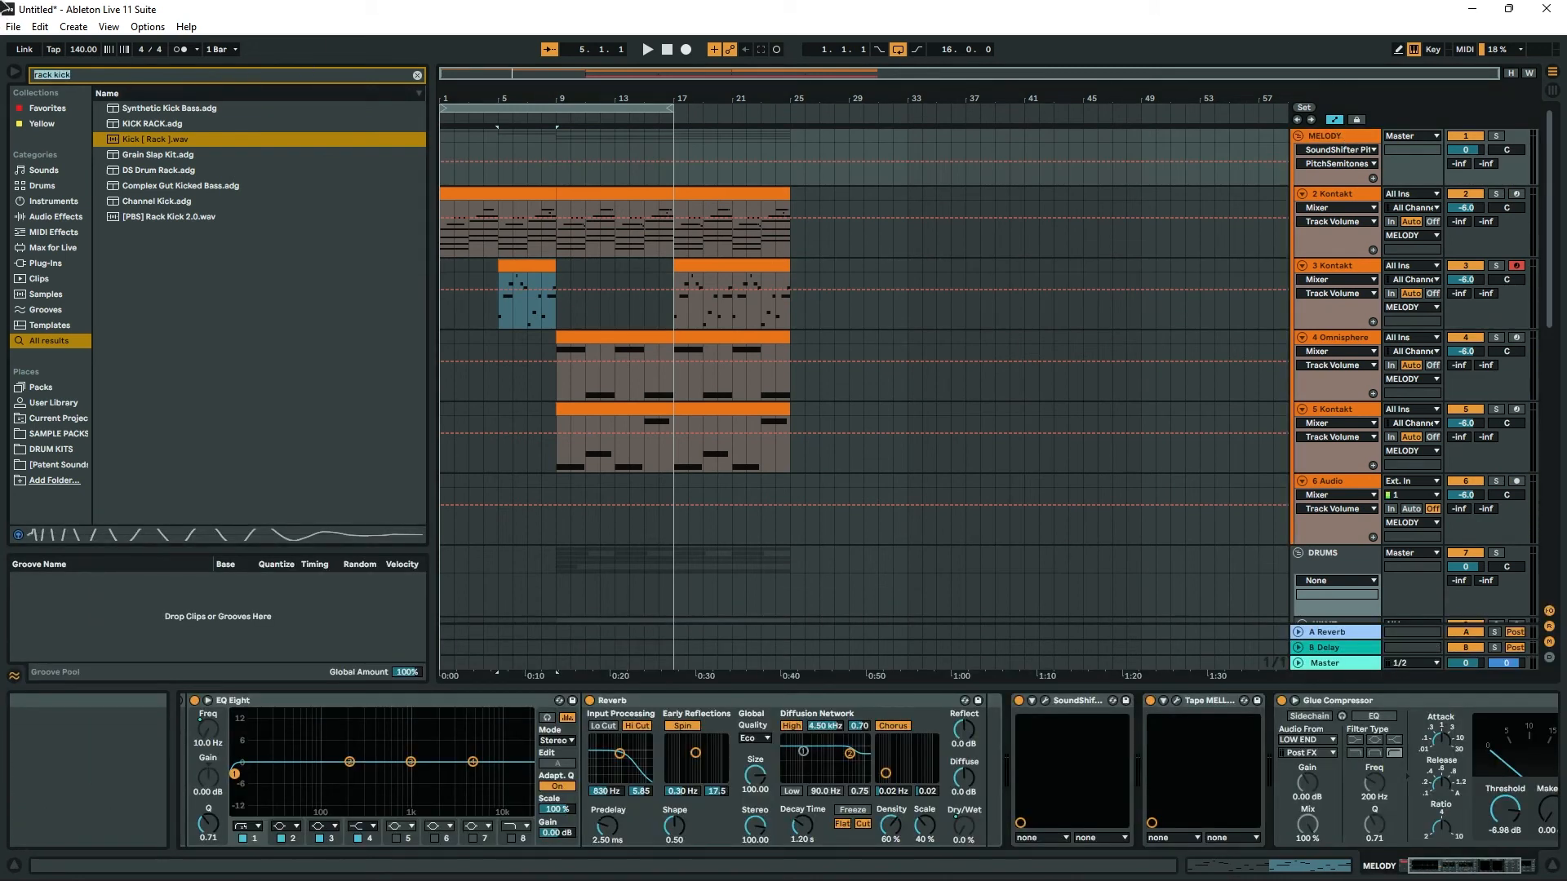
text(auto)
key(Down)
key(Down)
key(Return)
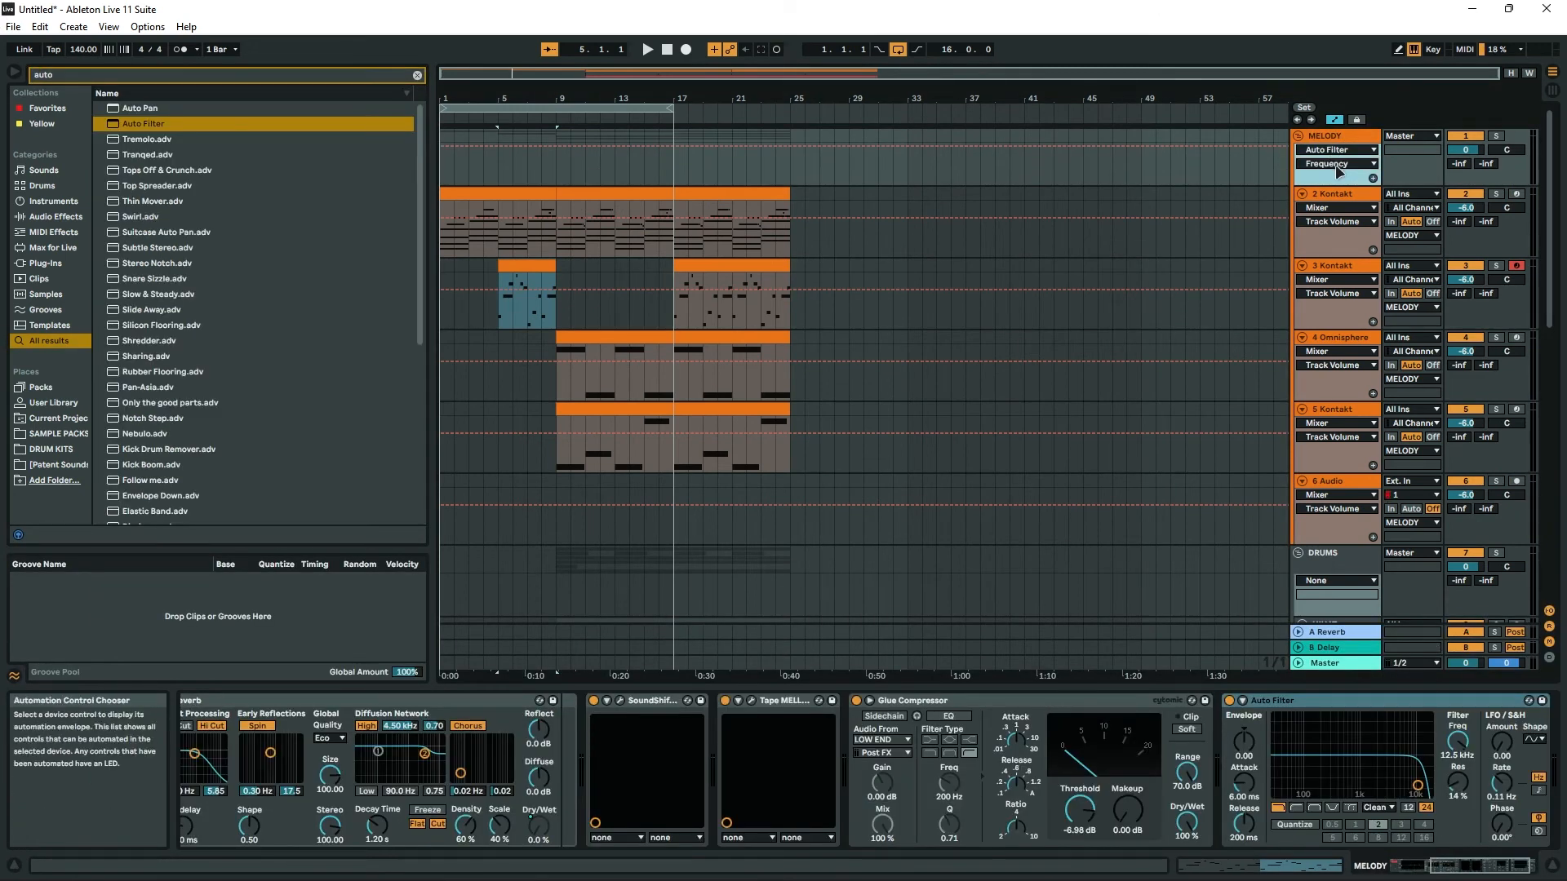
click(513, 148)
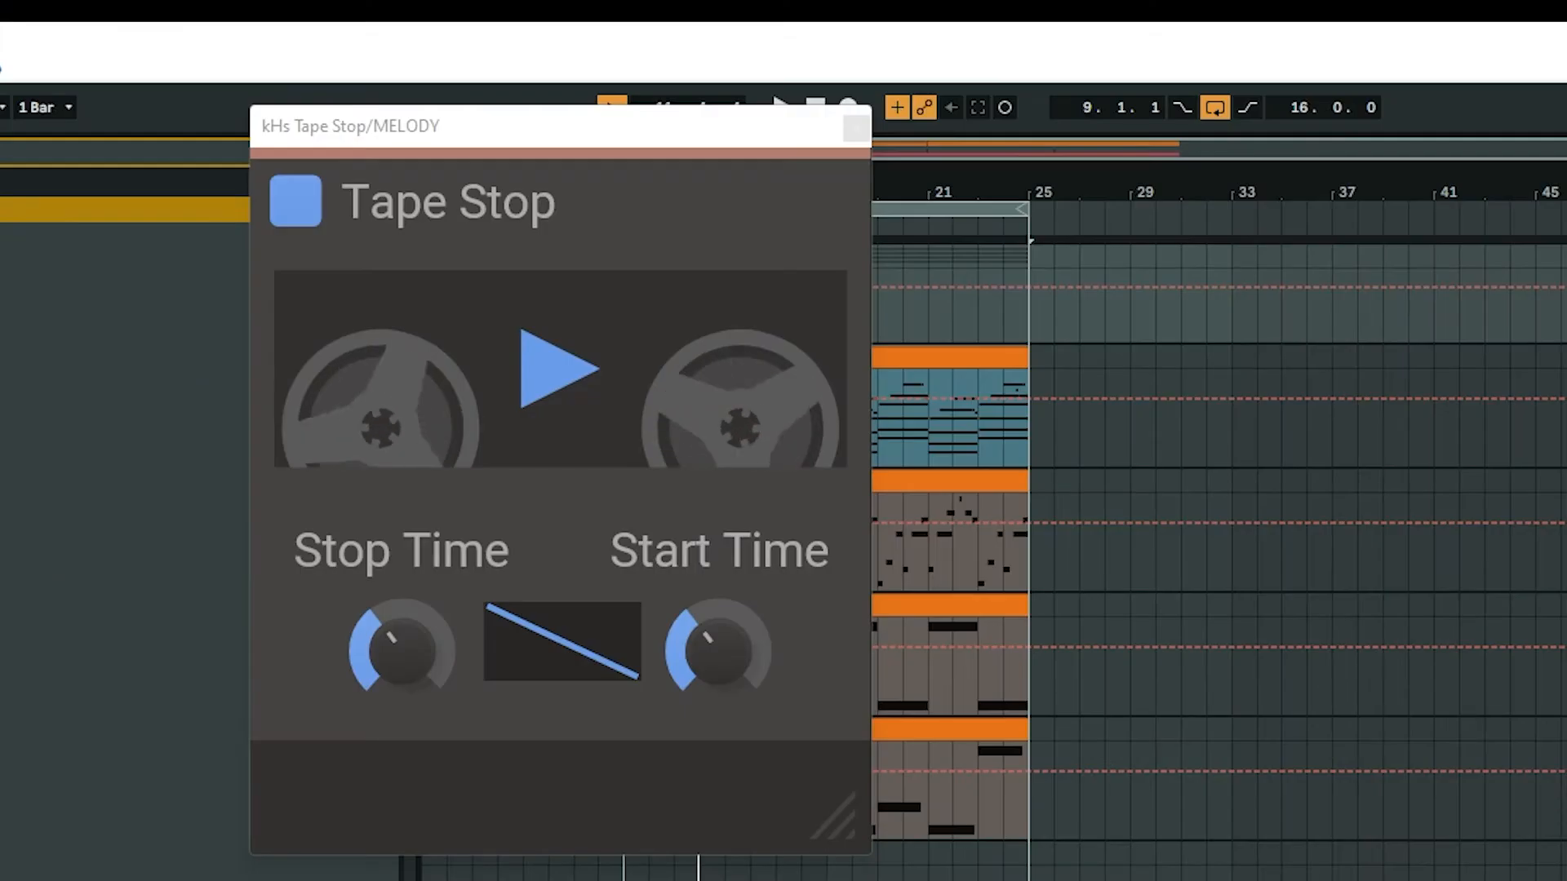
Automate the MELODY group's Tape Stop Play control to ramp down over bars 7–8 and play through the transition.
mouse_move(567, 204)
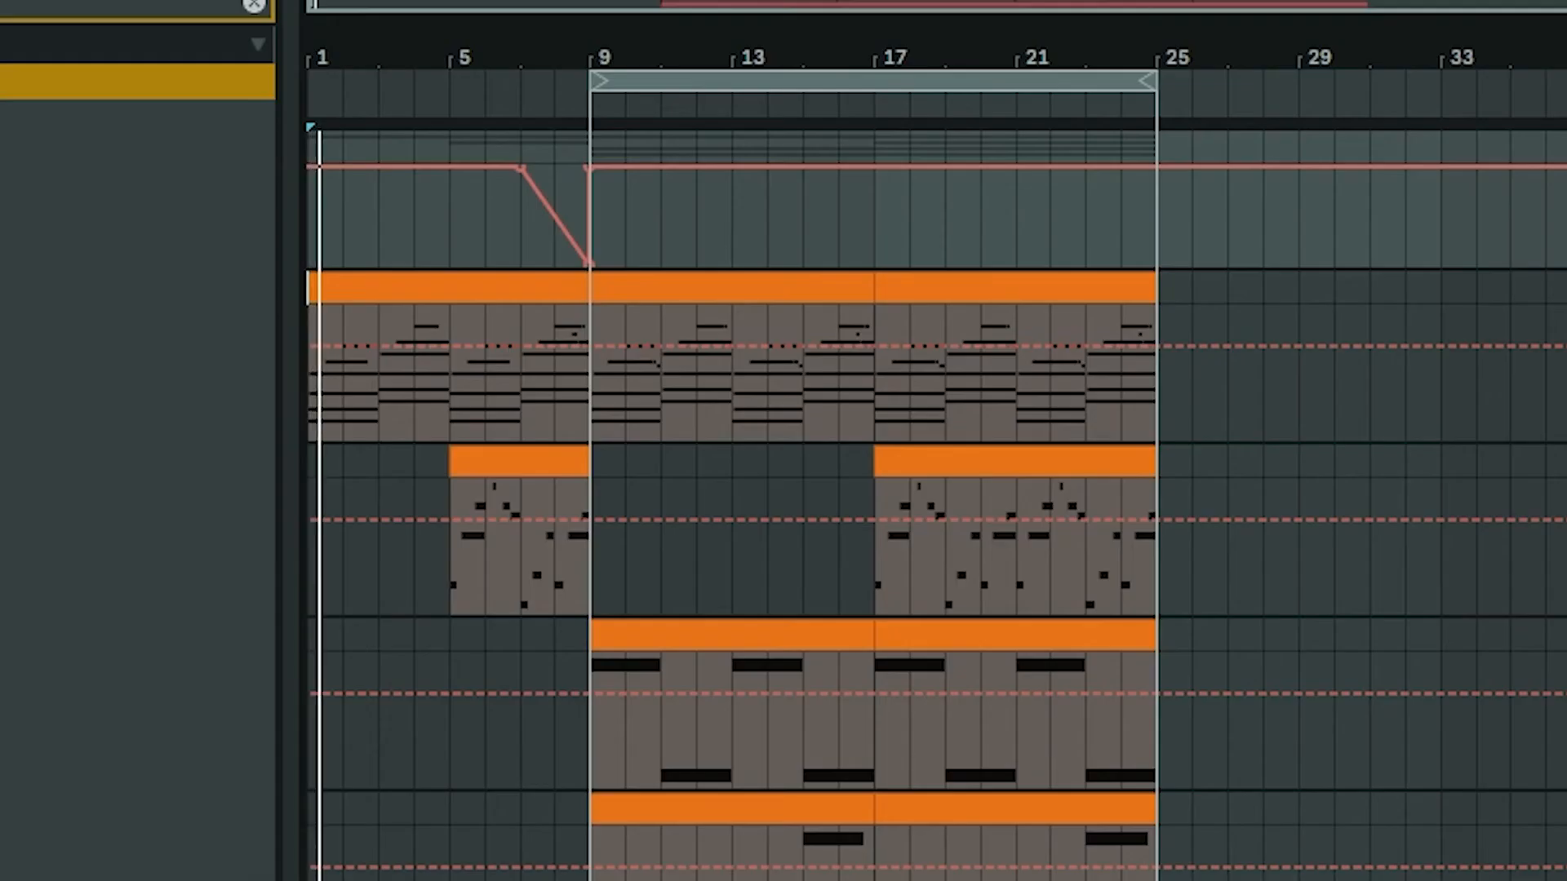
click(507, 101)
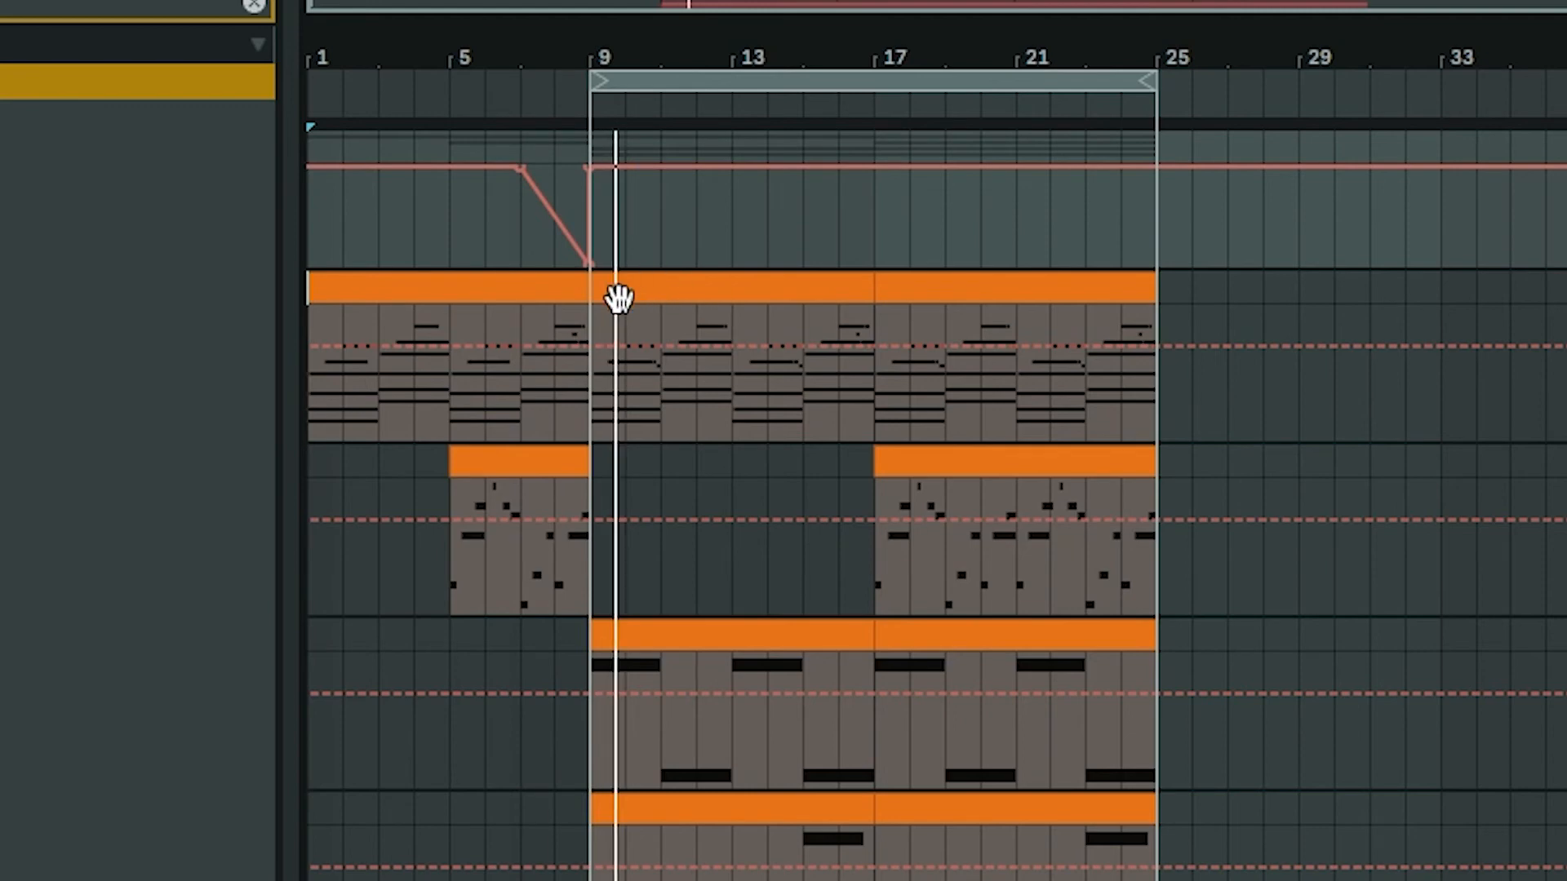
scroll(1048, 852, down, 4)
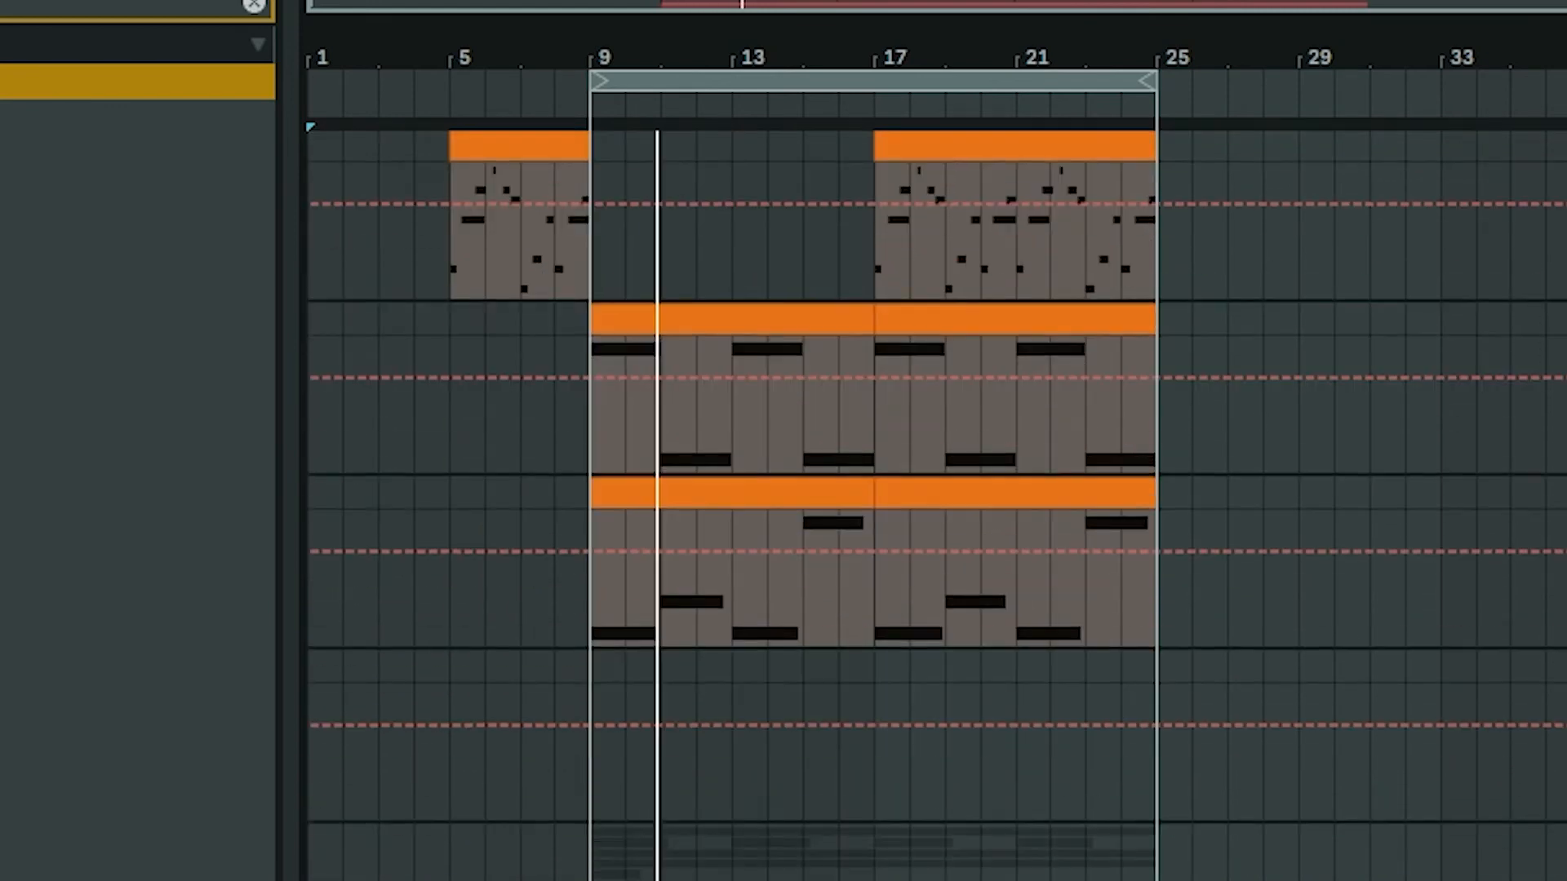
Duplicate the bars 9–24 section to bars 25–40 and move the loop onto the copy.
key(ctrl+d)
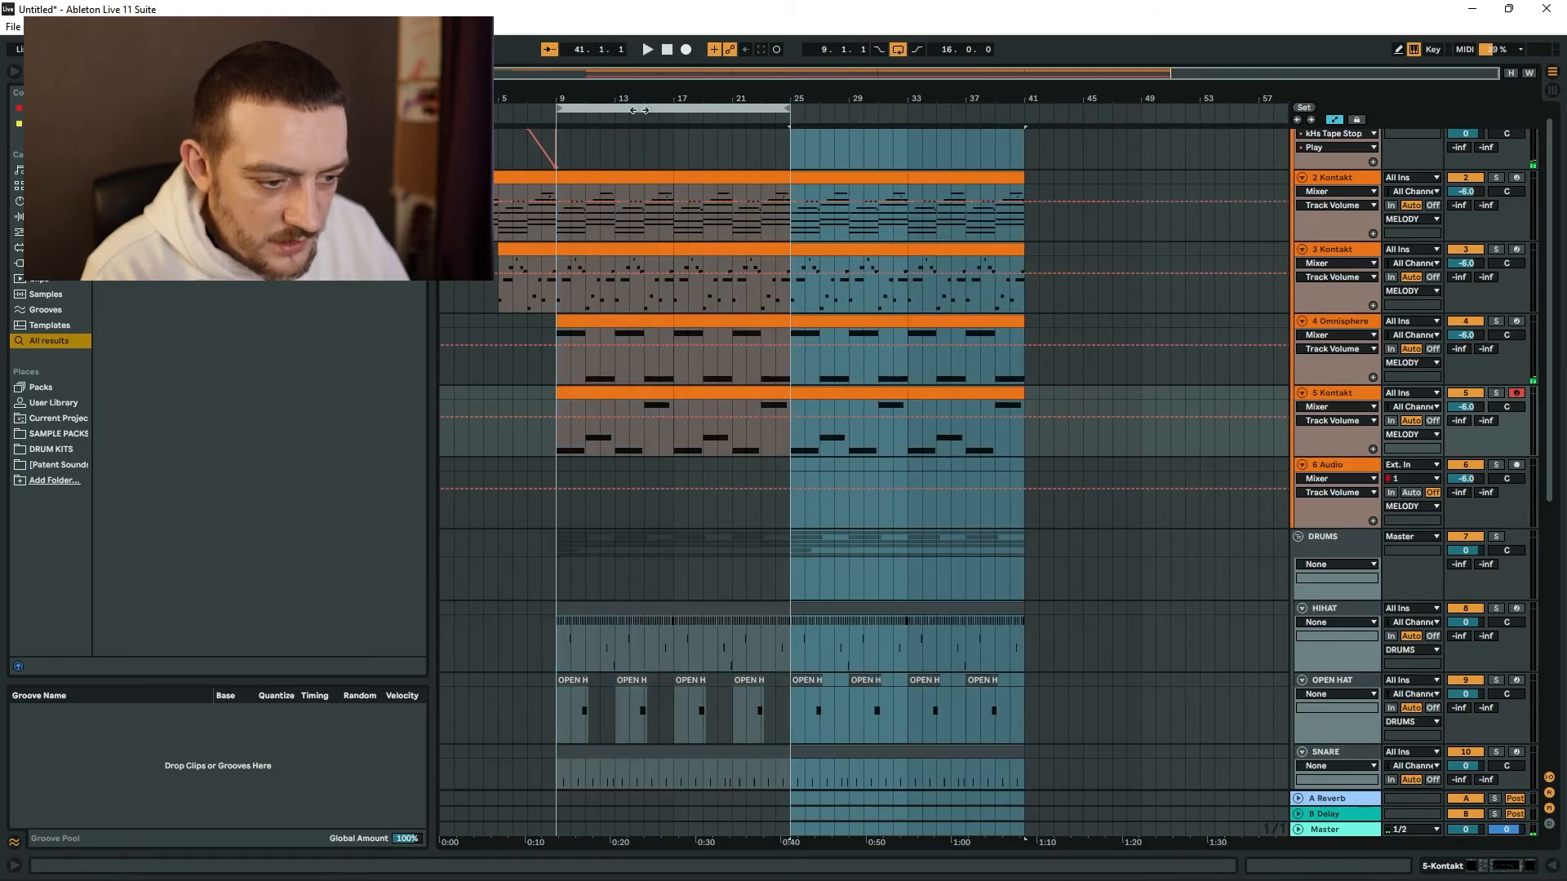
drag(639, 106, 888, 126)
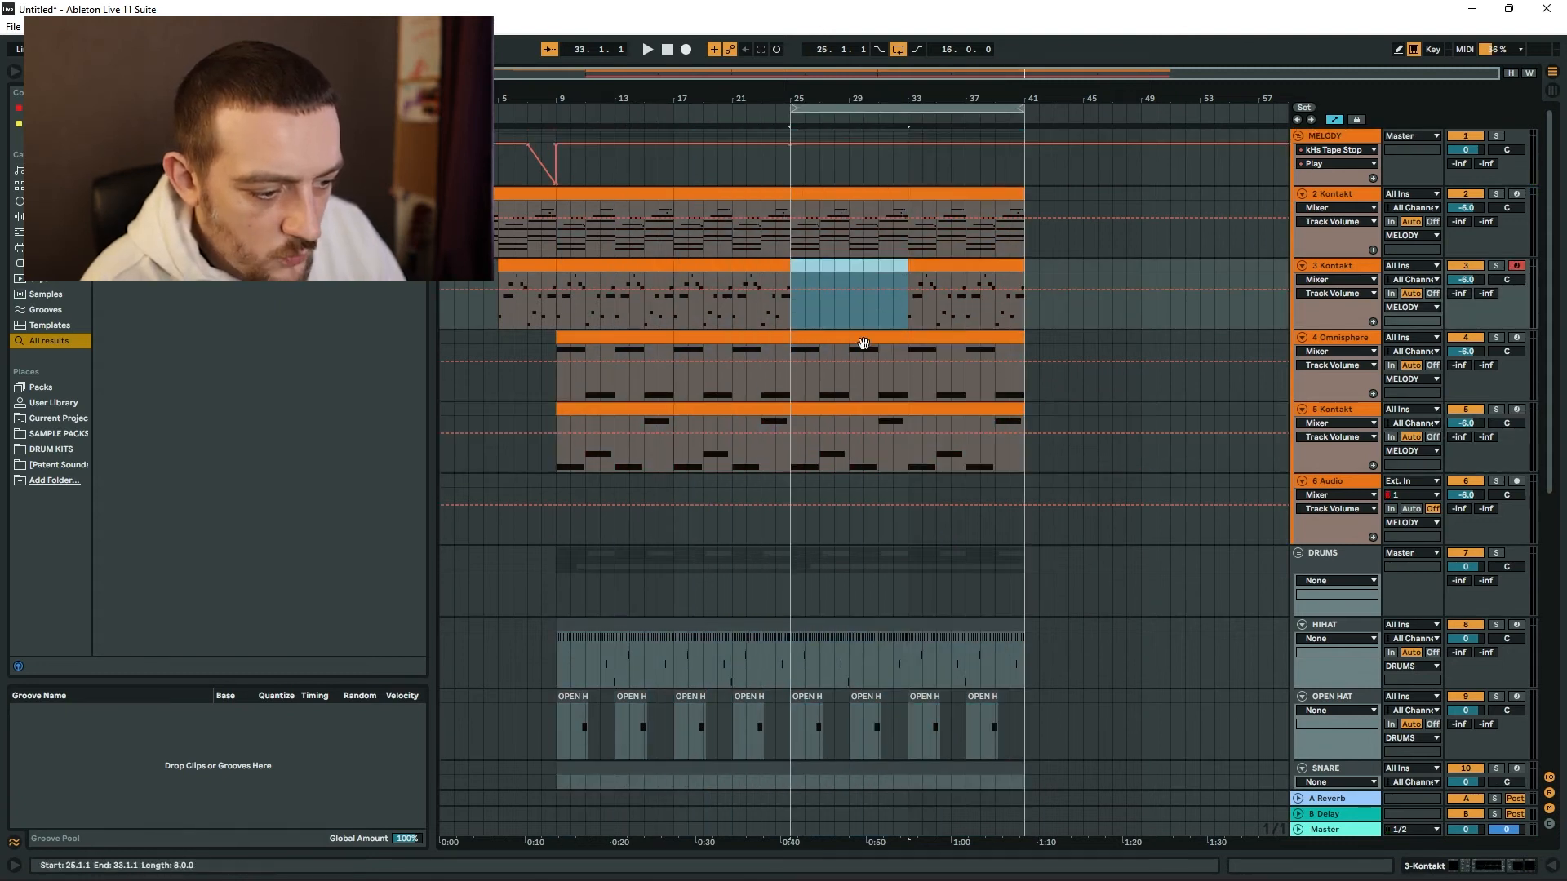
Clear the 3-Kontakt, 5-Kontakt and KICK parts from bars 25–32 and open the 808 clip for that section.
click(855, 408)
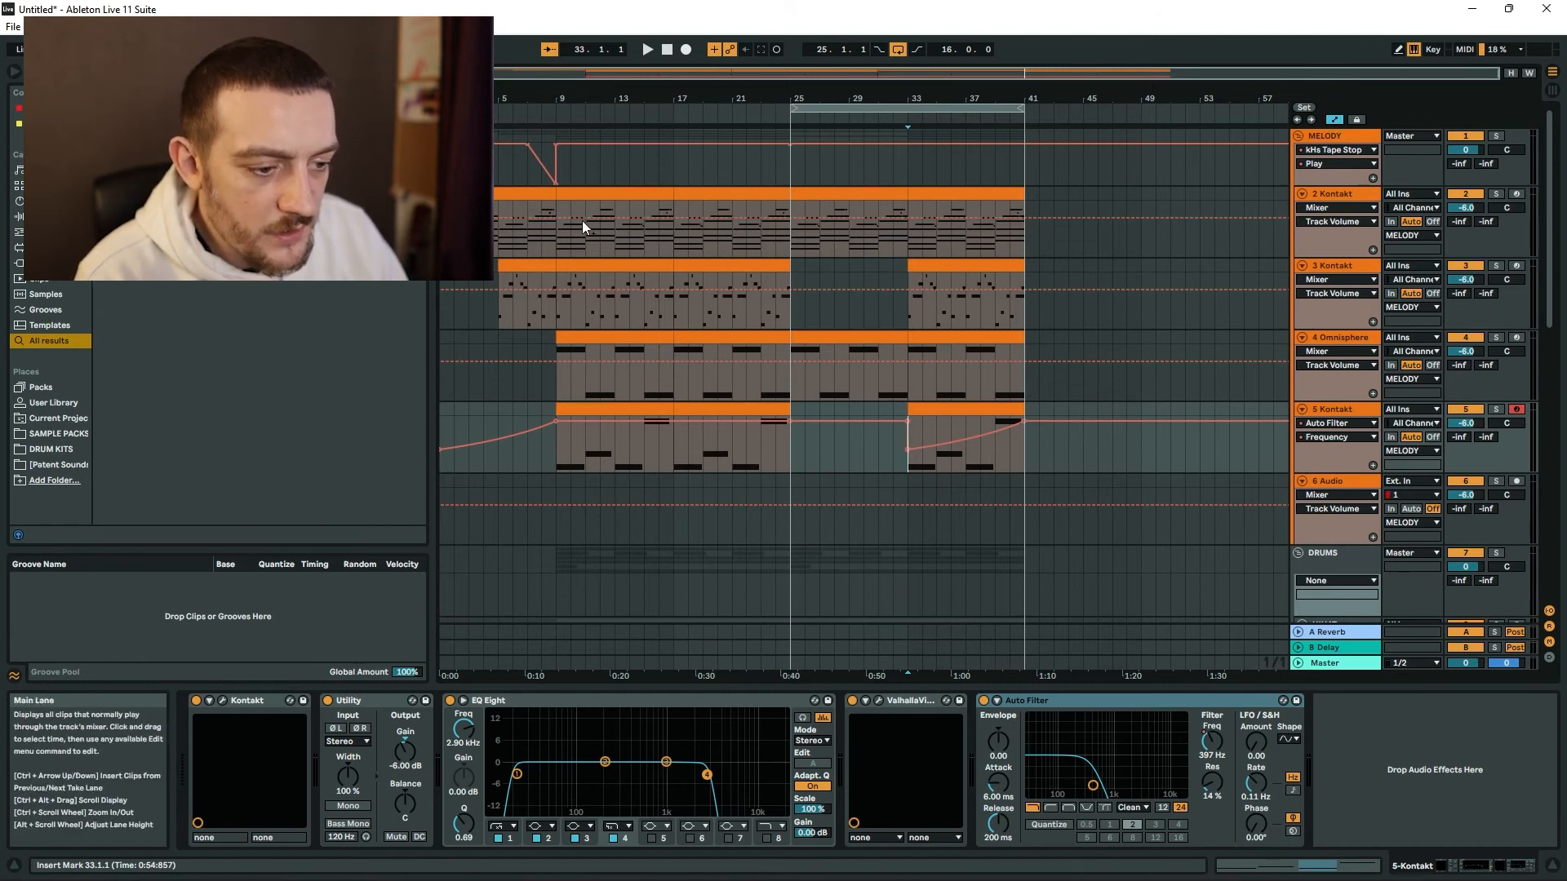
scroll(581, 220, down, 8)
click(819, 411)
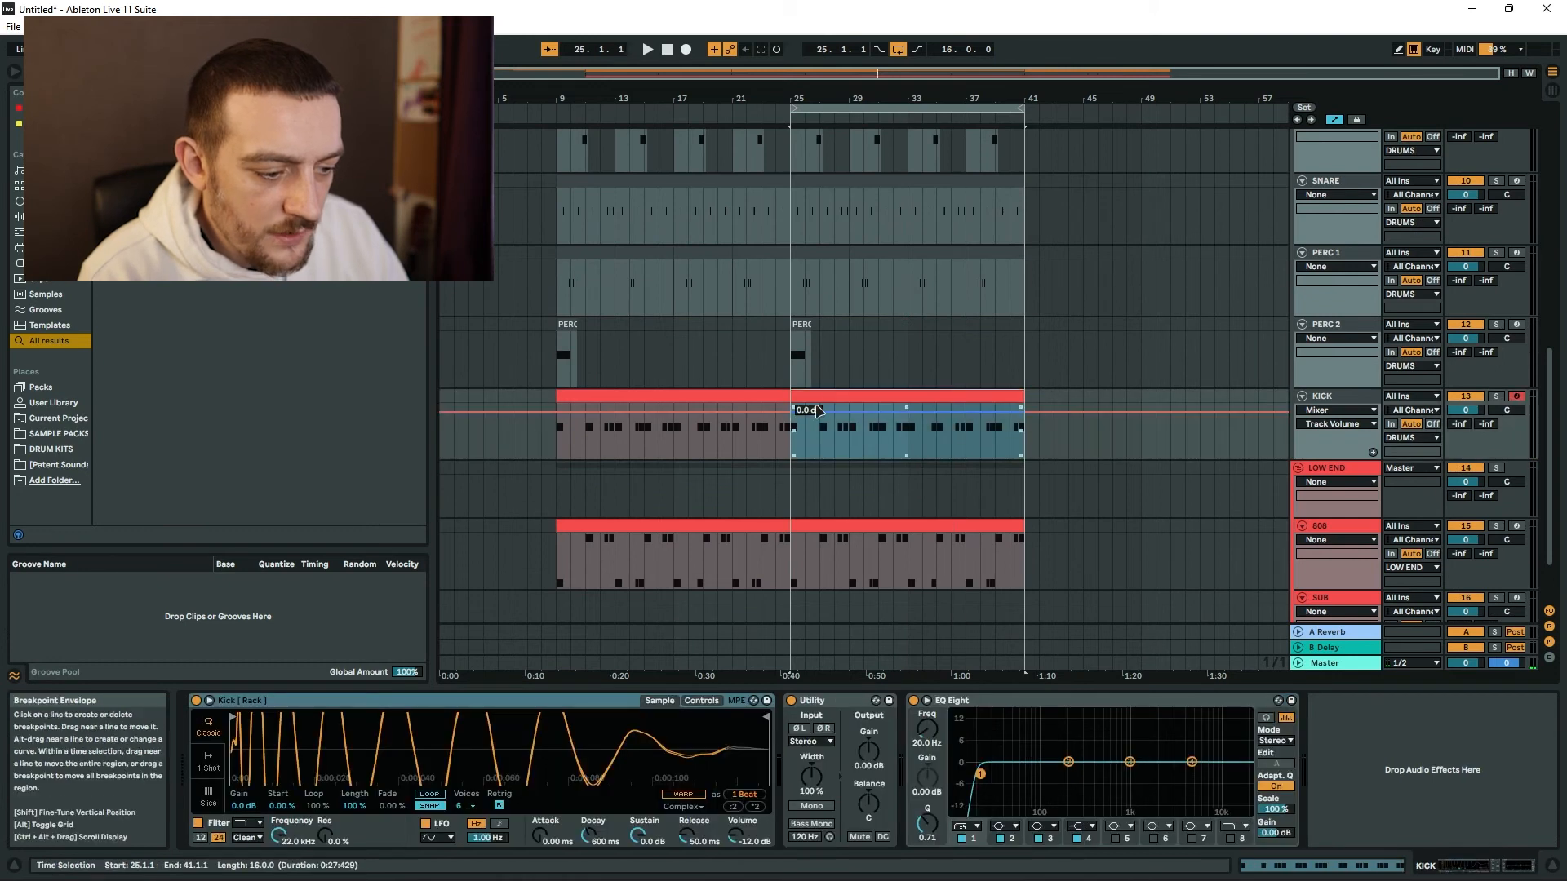
drag(832, 408, 908, 411)
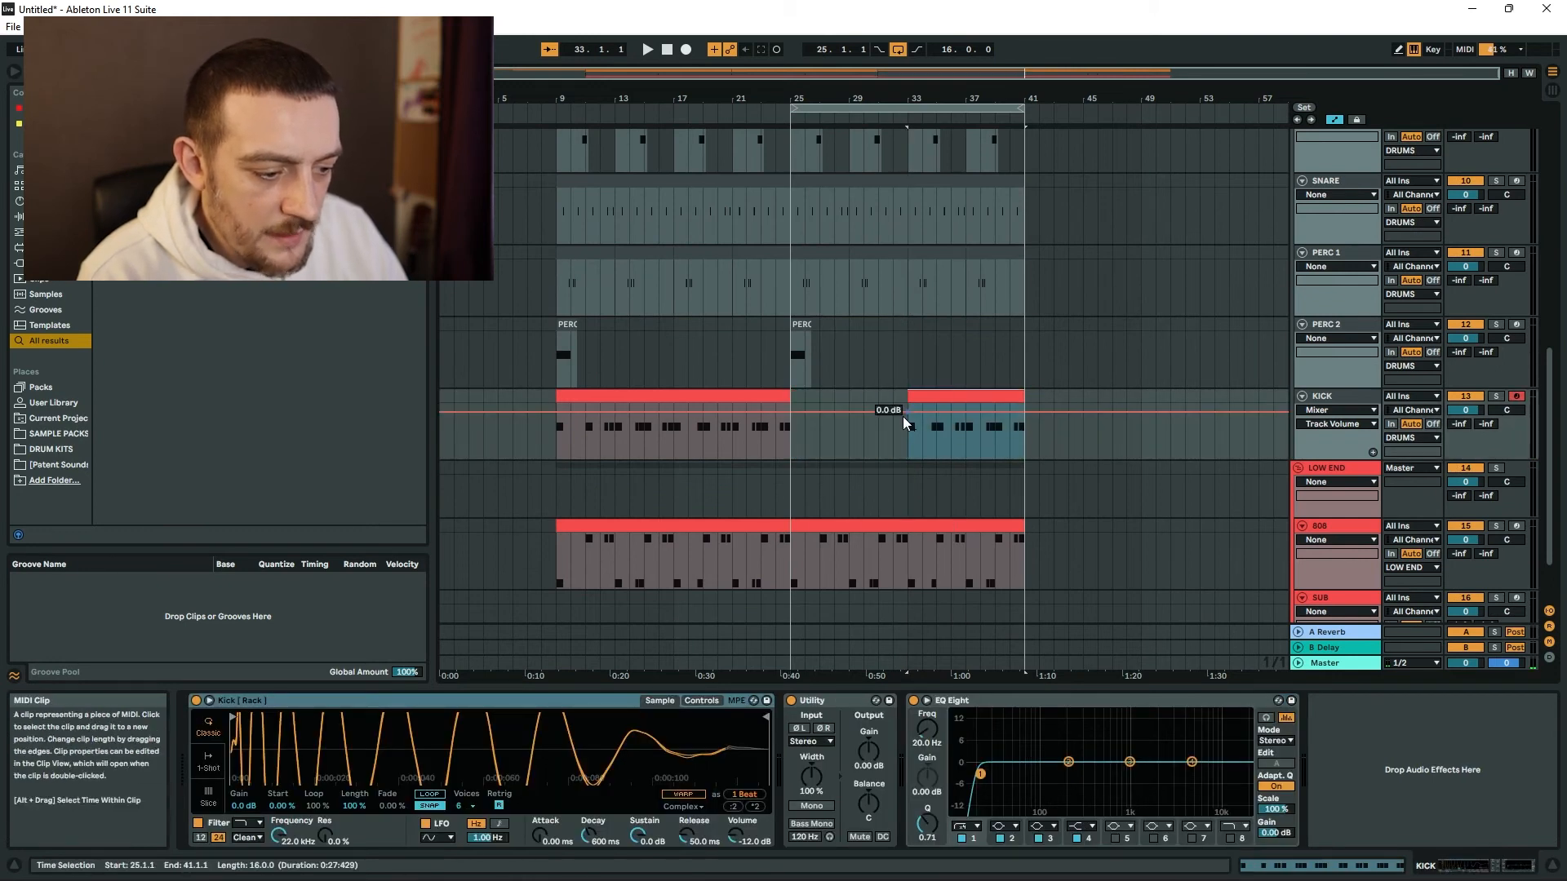
click(897, 576)
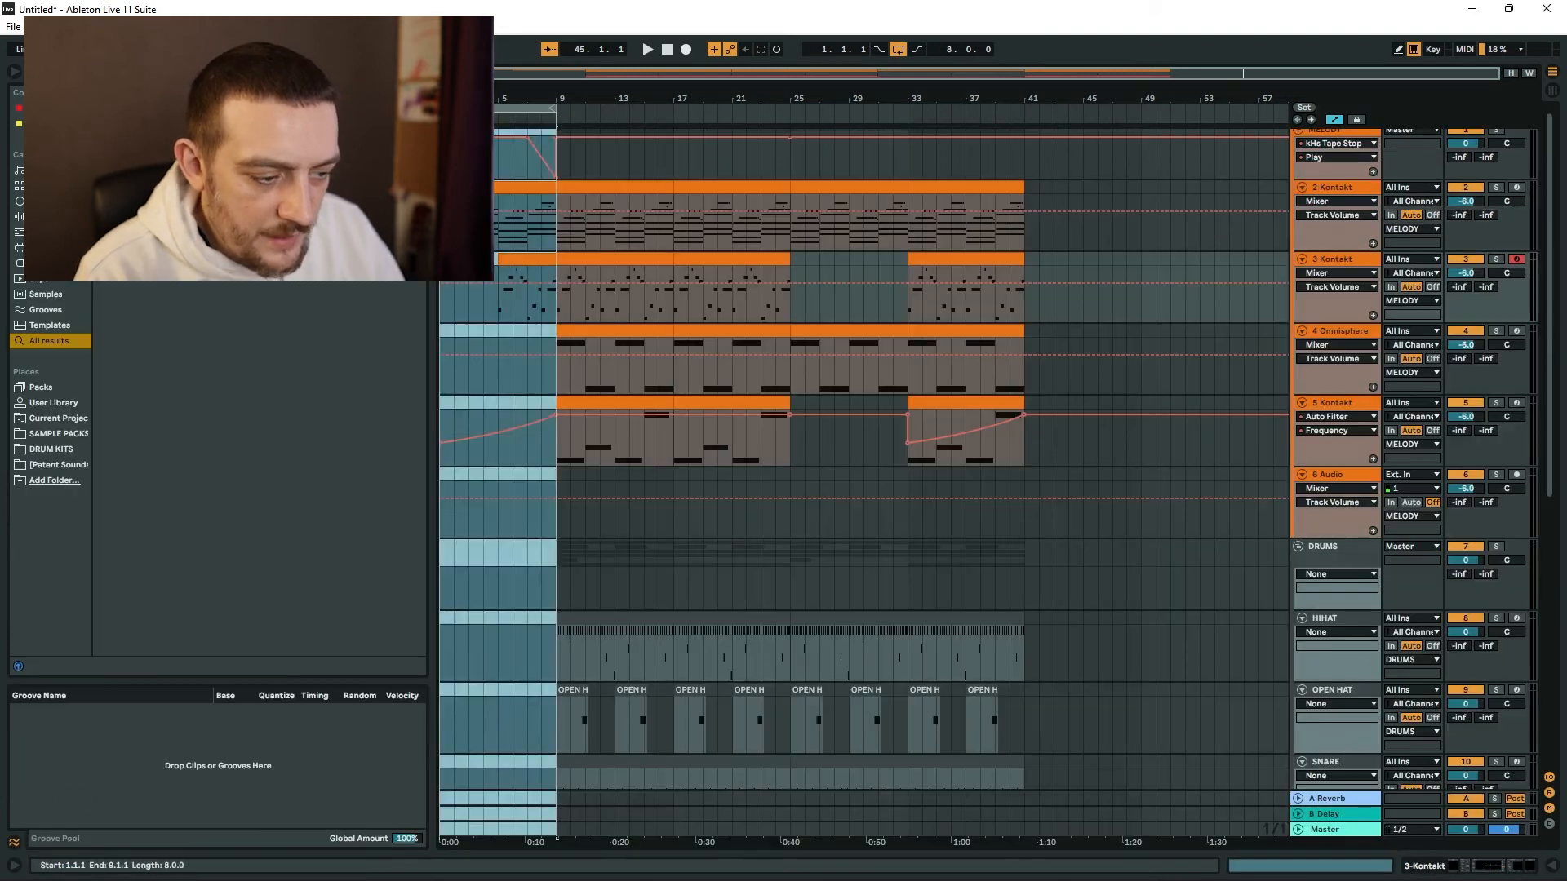
Copy the intro melody to bars 41–48 as an outro and extend the 3-Kontakt, PERC 1 and 808 parts across it.
drag(499, 204, 1078, 210)
click(1112, 261)
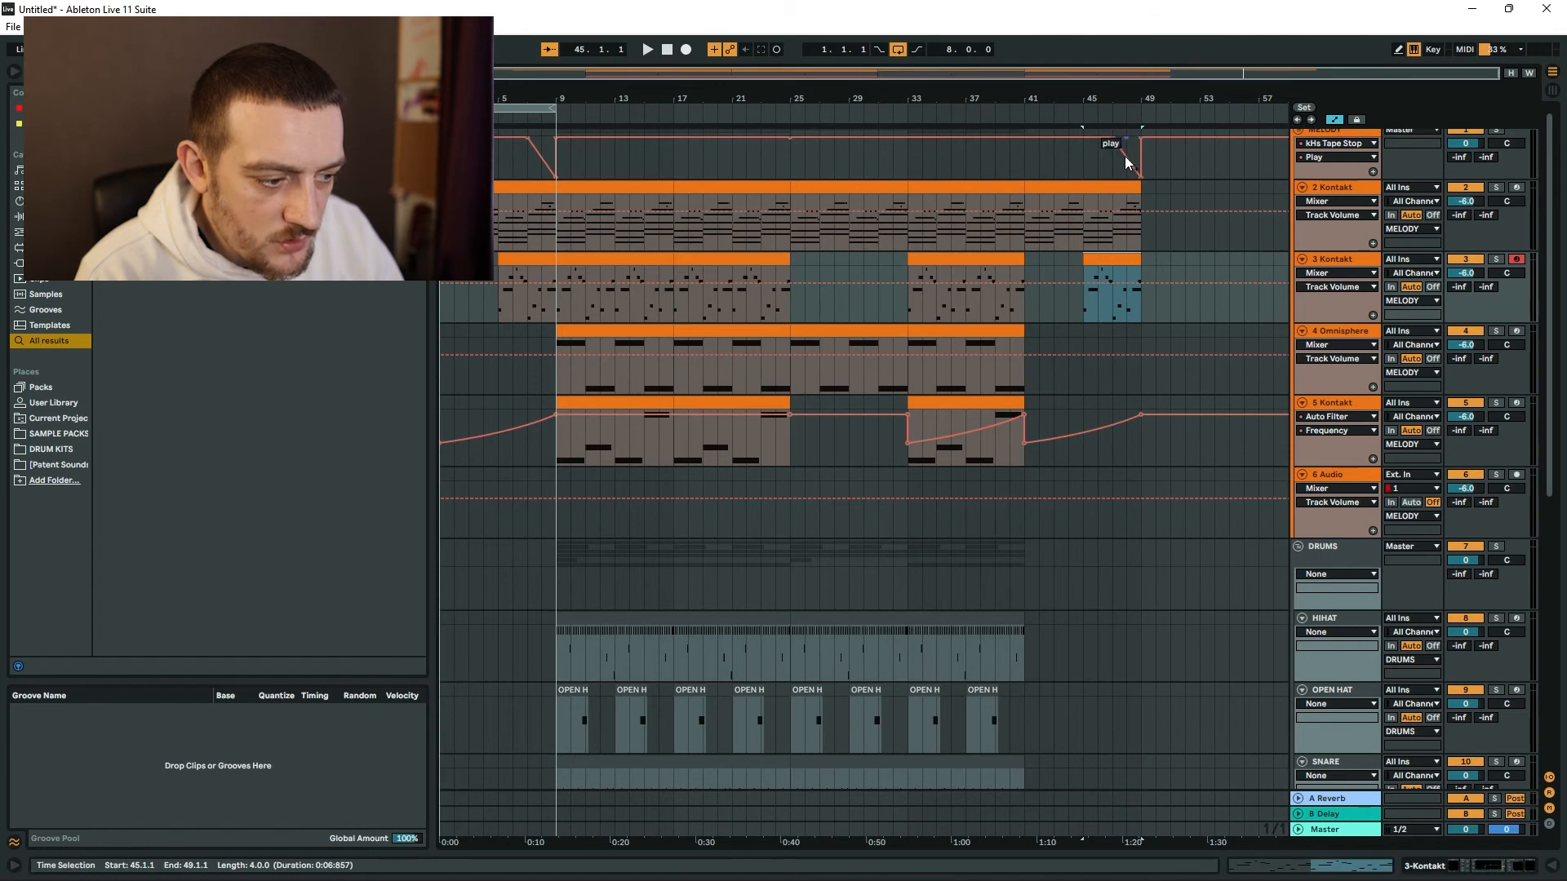
drag(1090, 261, 1025, 261)
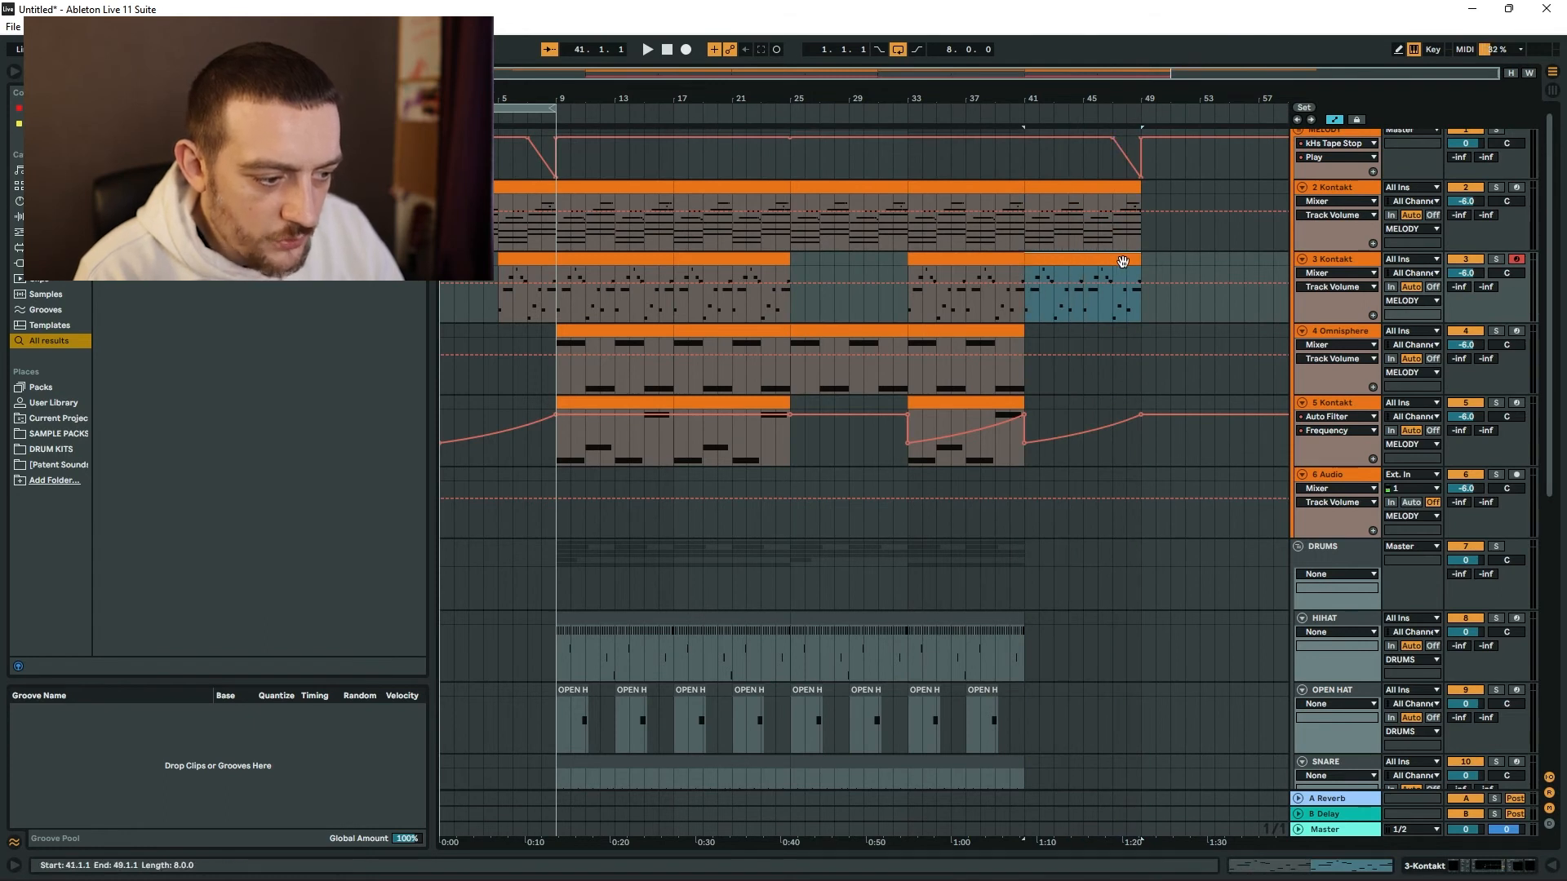
click(590, 328)
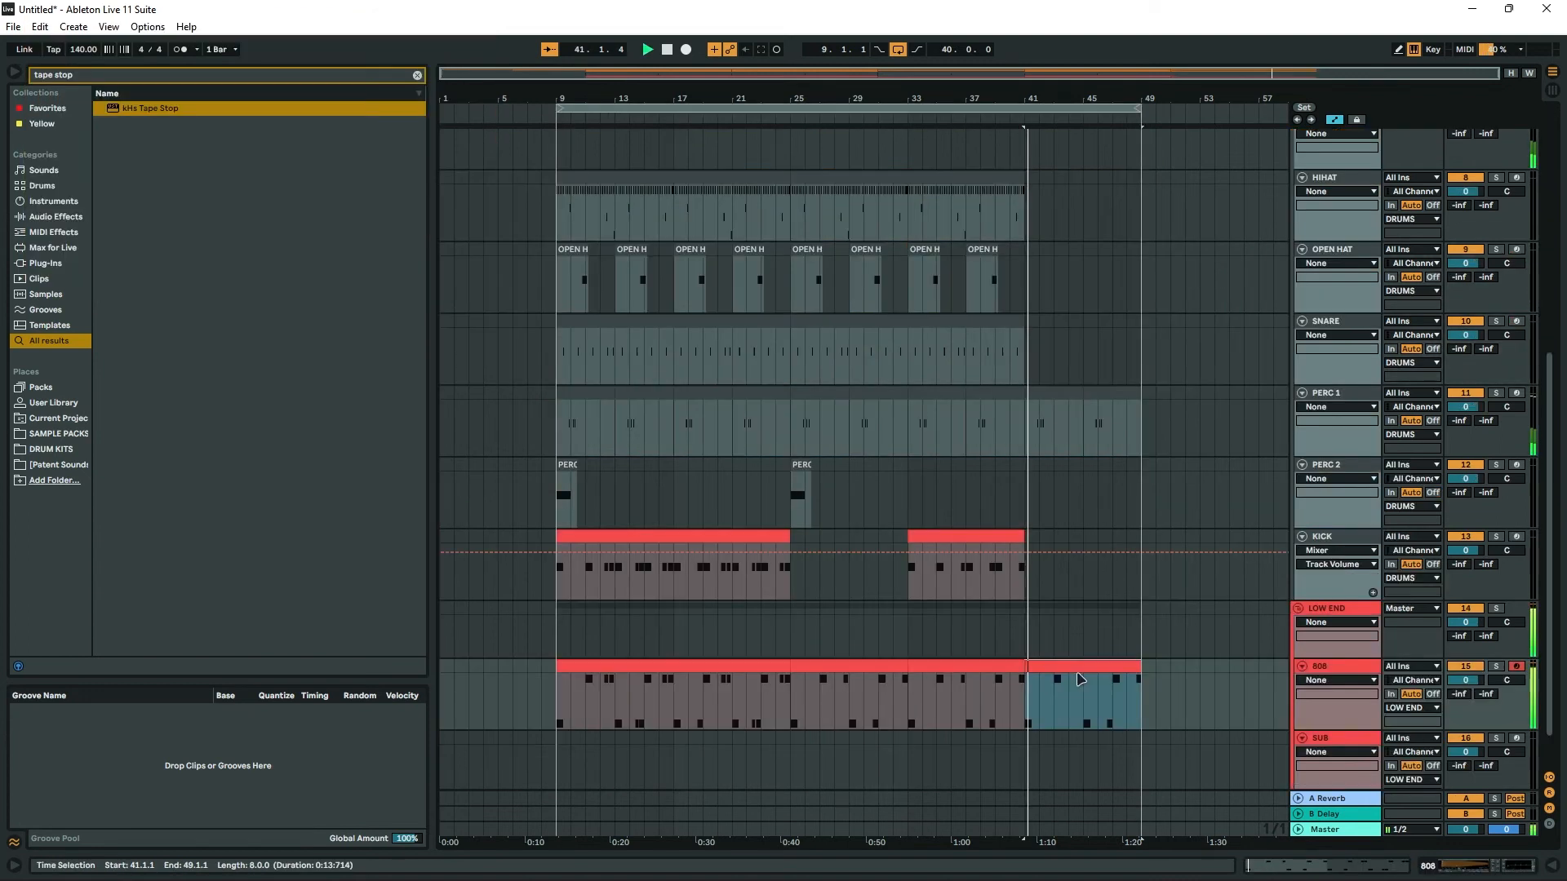
Play the outro and review the tracks across bars 9–48 with that range selected.
scroll(1080, 678, up, 1)
scroll(1085, 675, down, 2)
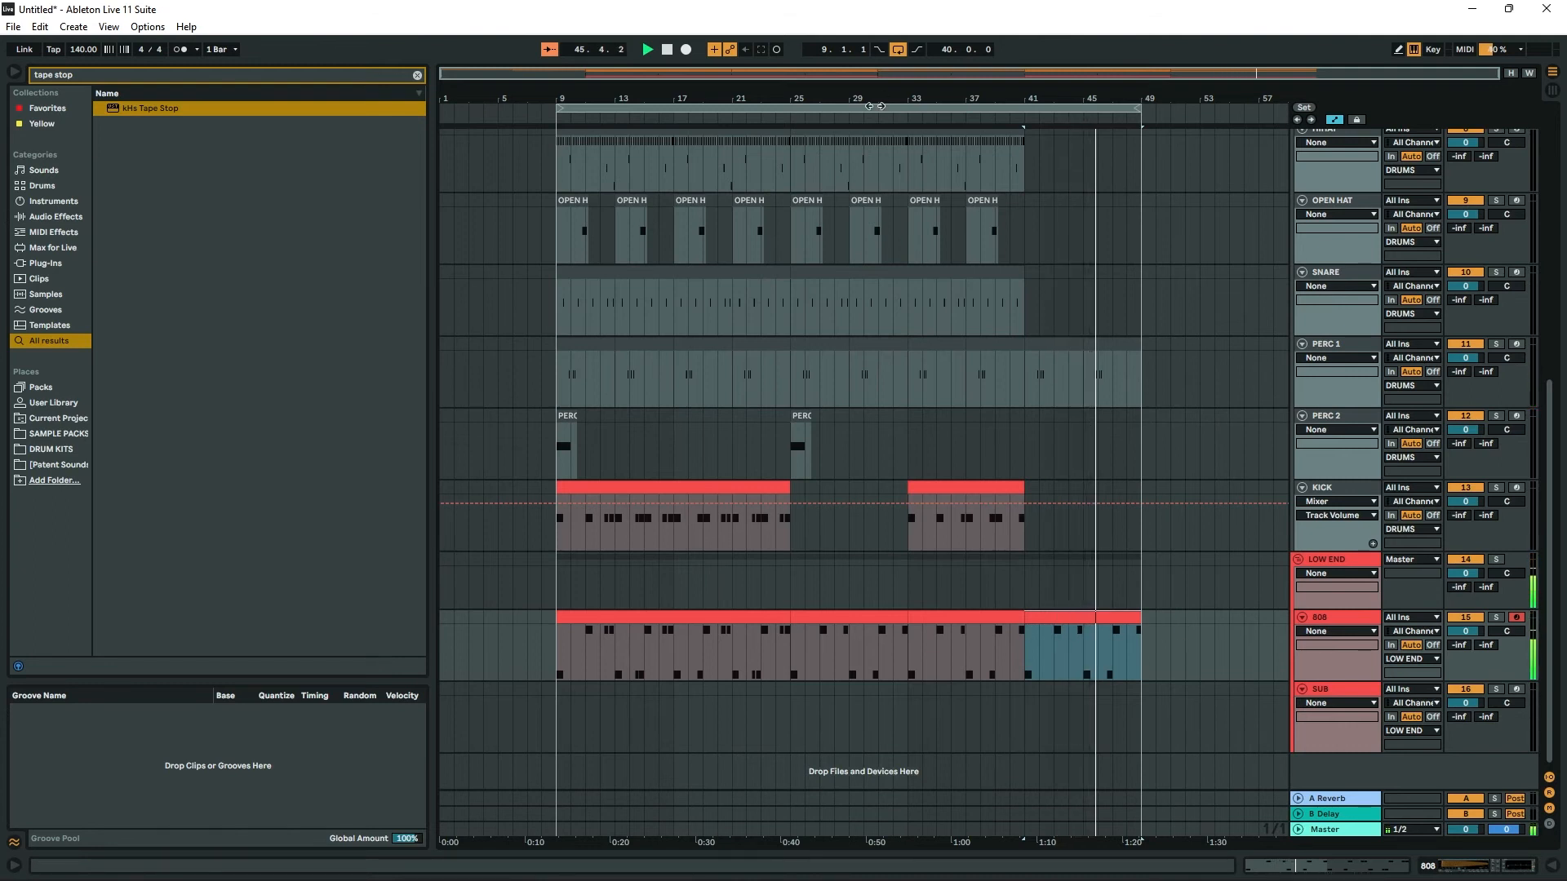
key(ctrl+a)
scroll(963, 256, up, 5)
scroll(962, 255, up, 3)
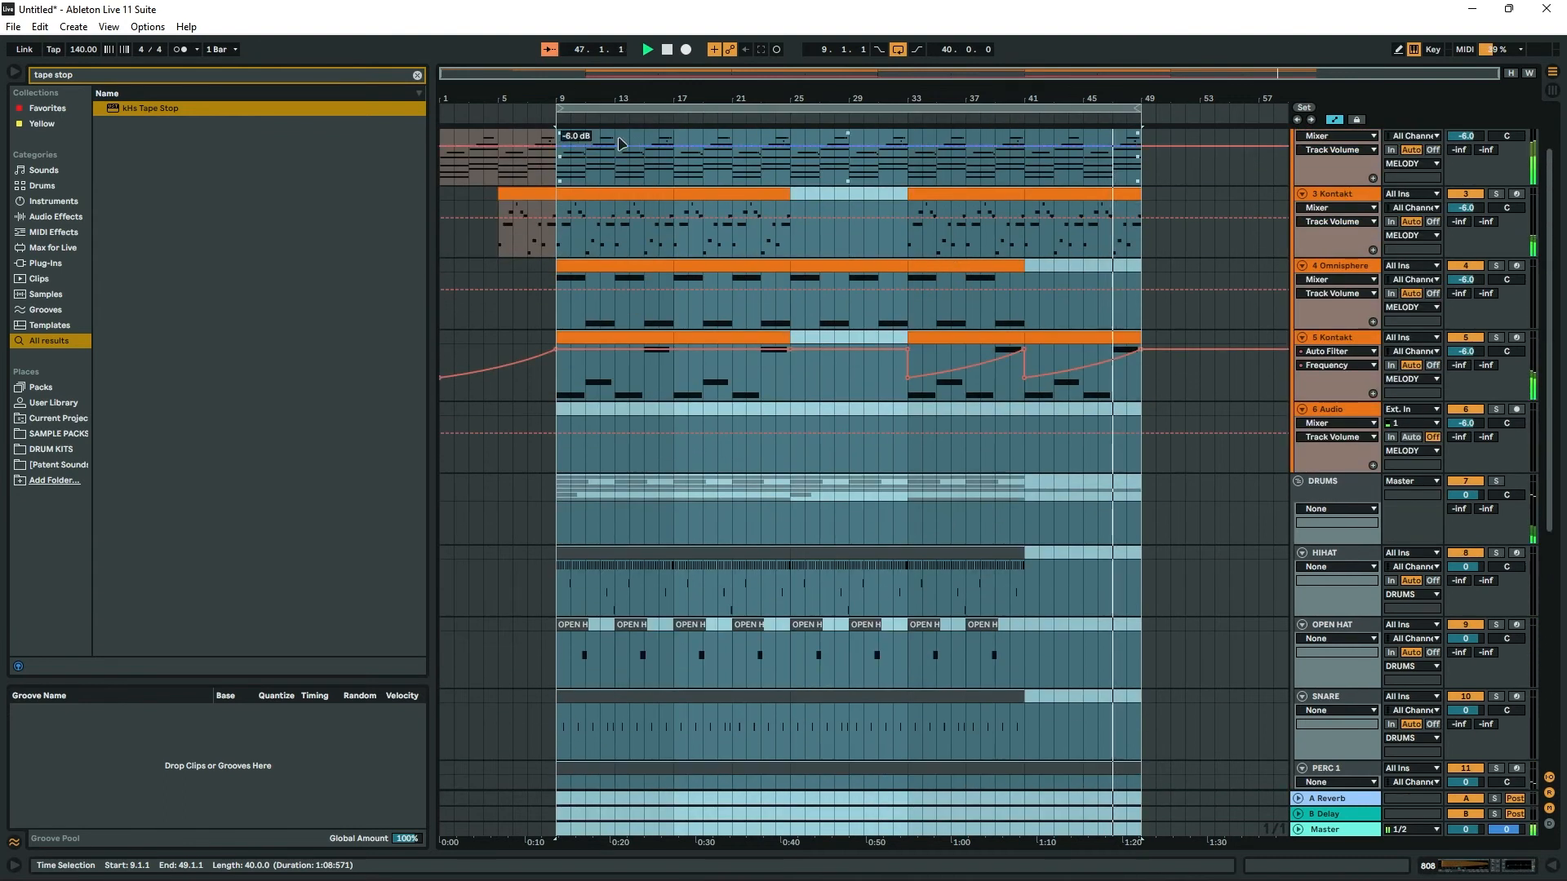
Add transition effects: the NOIZU white noise riser at bars 5–8 and 45–48, Crash_Clean at bar 9, and JayCactus - Beneath Riser.
click(807, 167)
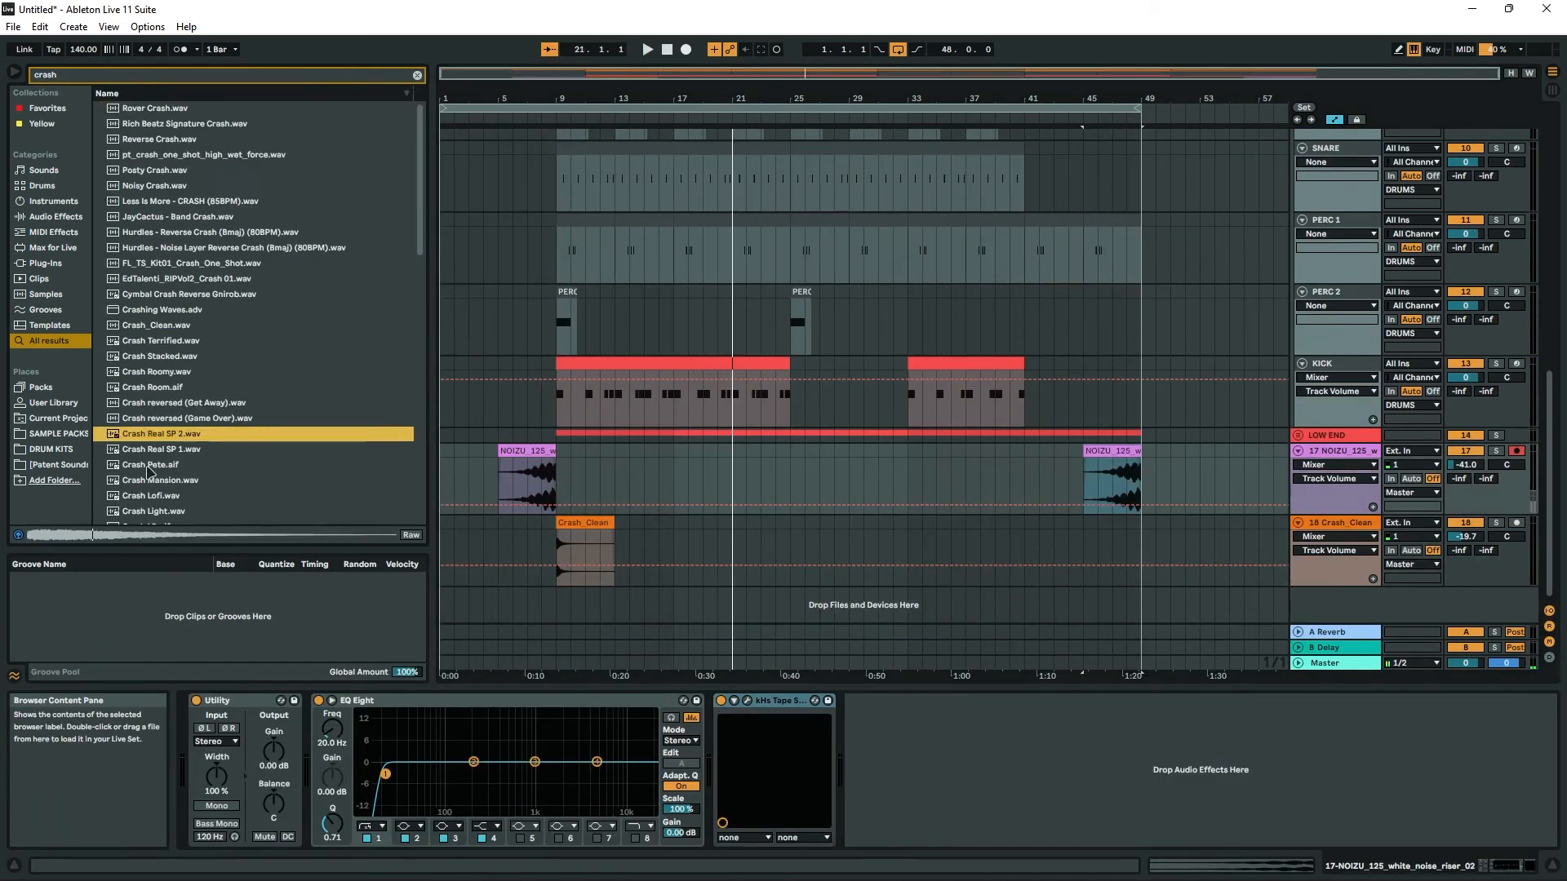
key(space)
drag(182, 388, 1018, 574)
Balance the track volumes in the mixer and add Saturn 2 to the KICK track.
key(Tab)
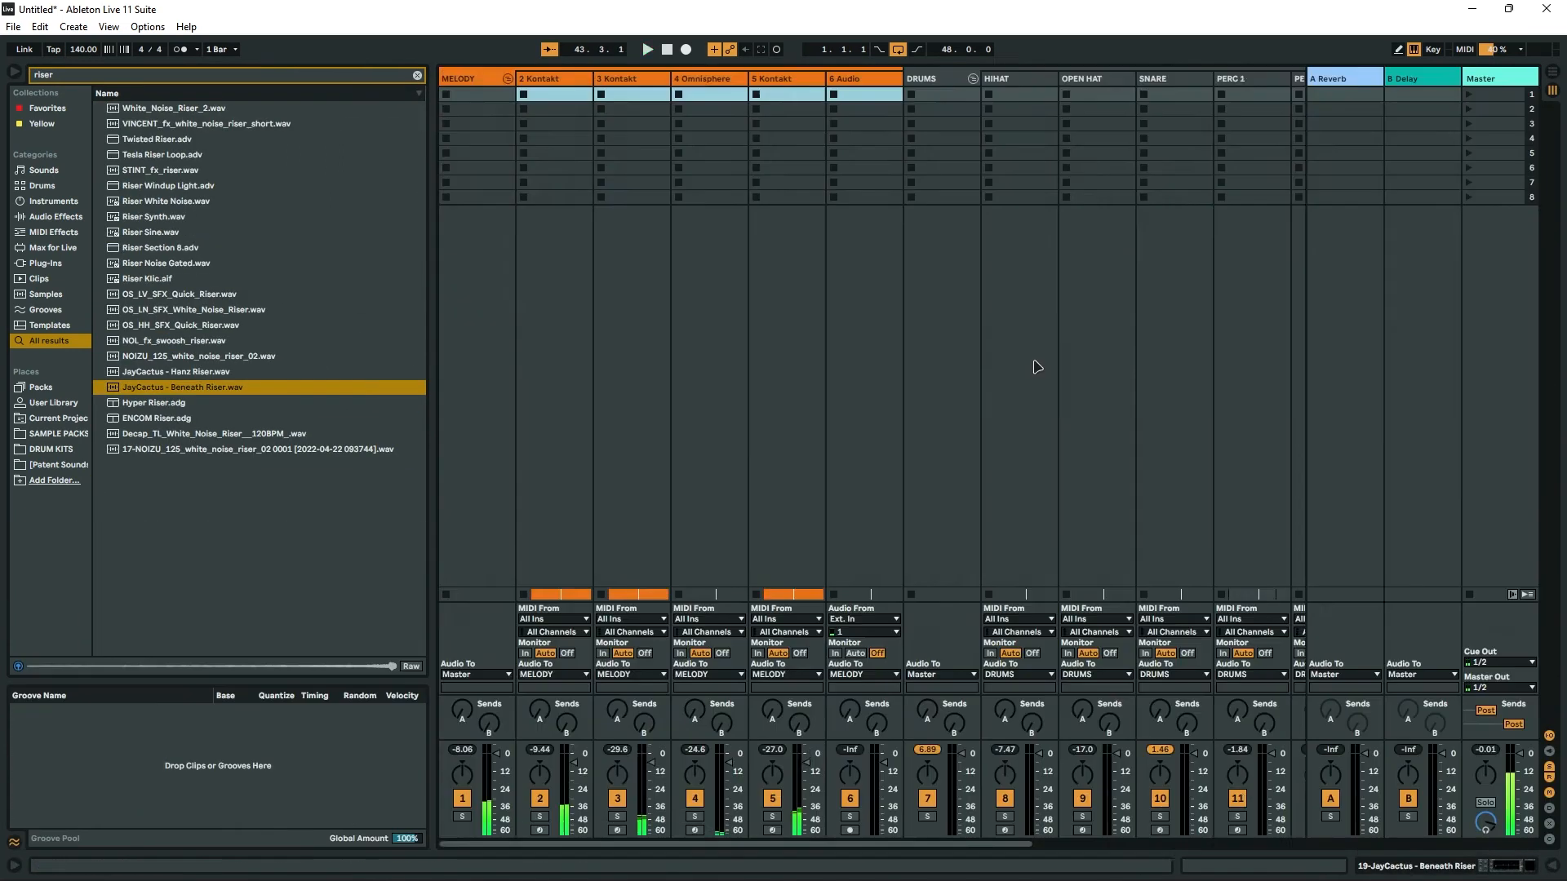
scroll(1035, 364, right, 5)
drag(1042, 757, 1140, 764)
drag(830, 753, 753, 768)
drag(907, 754, 908, 765)
drag(985, 754, 985, 766)
drag(961, 845, 1040, 845)
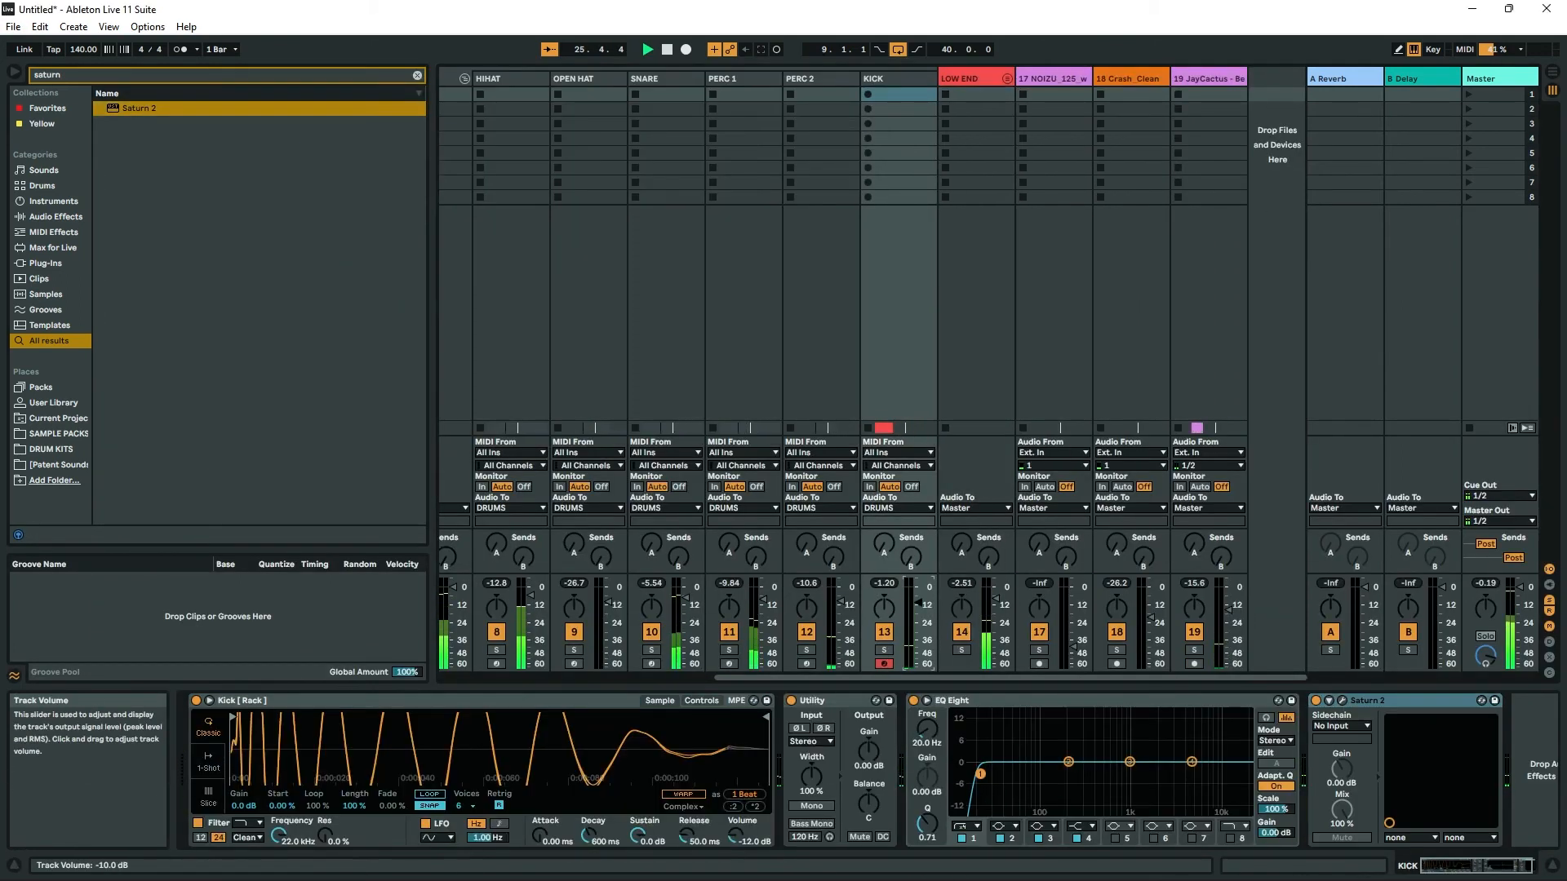
key(Tab)
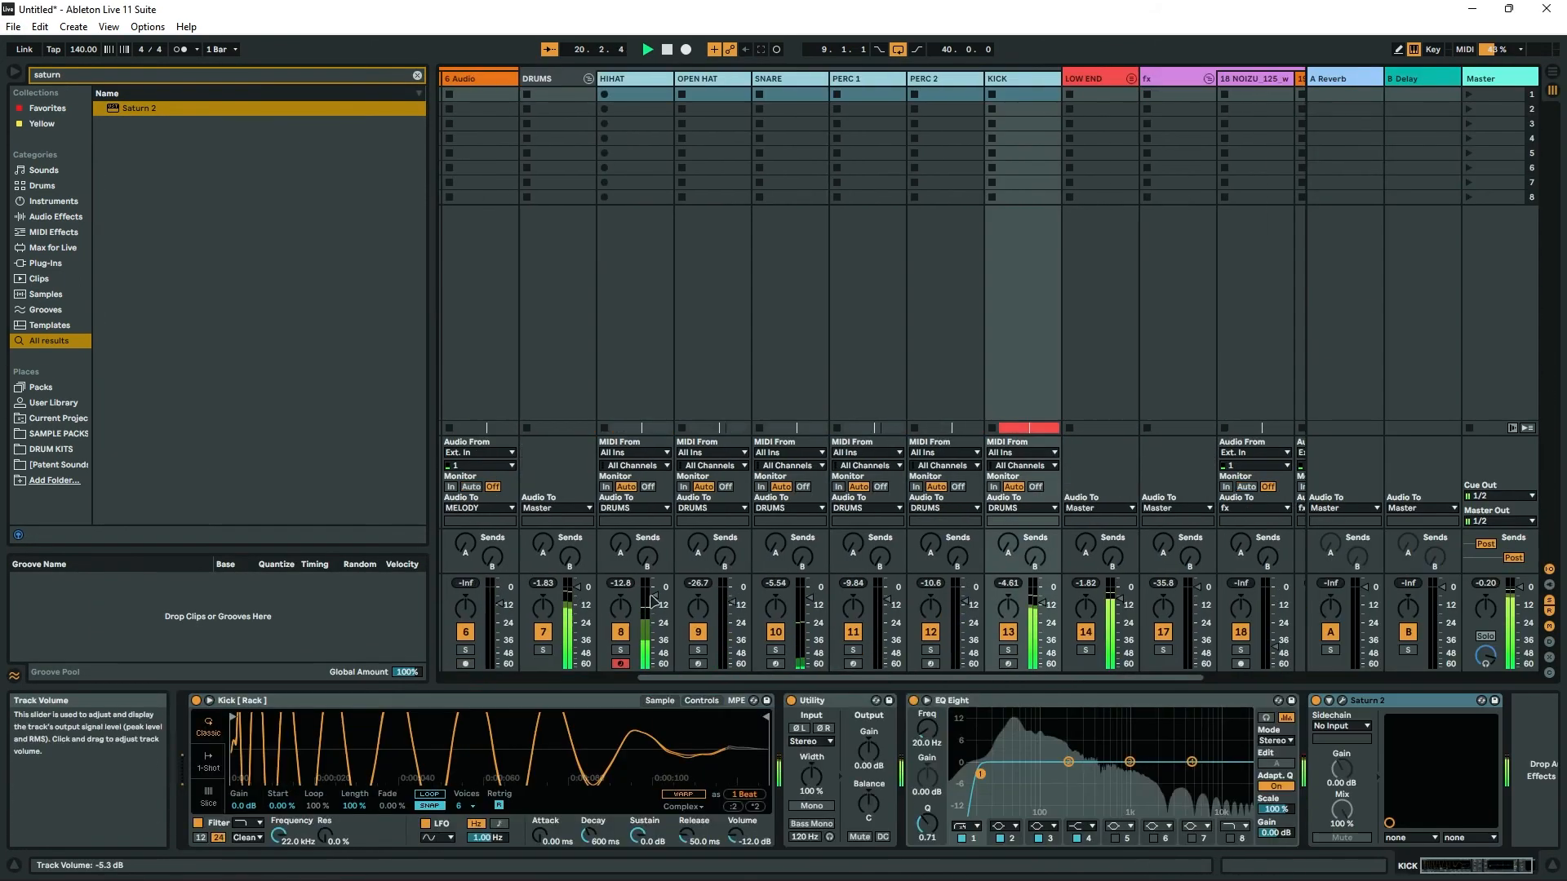